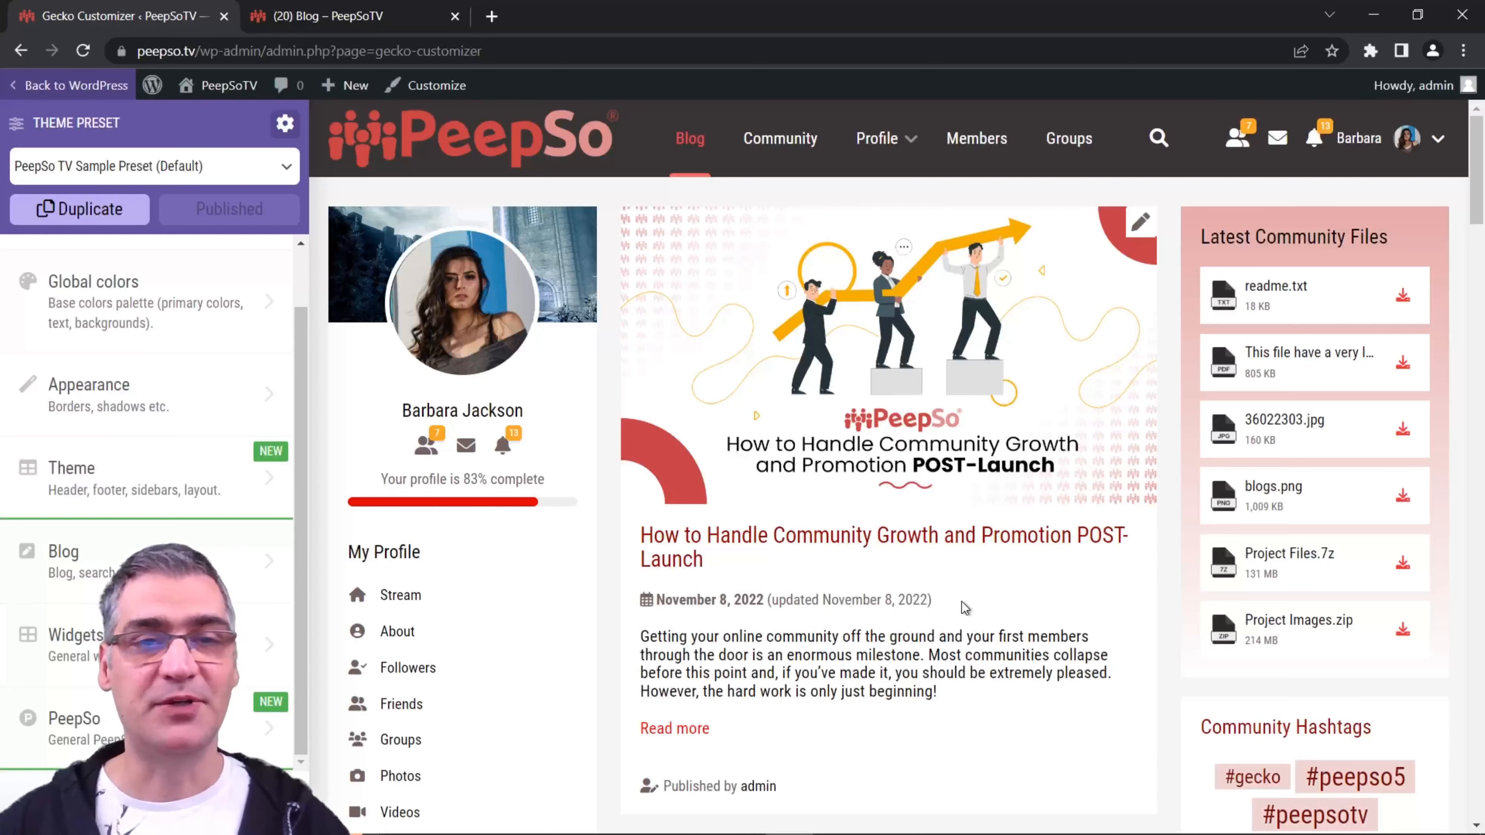
# Step: Open the Blog settings and switch off sidebars on single blog posts
pyautogui.scroll(1, 98, 273)
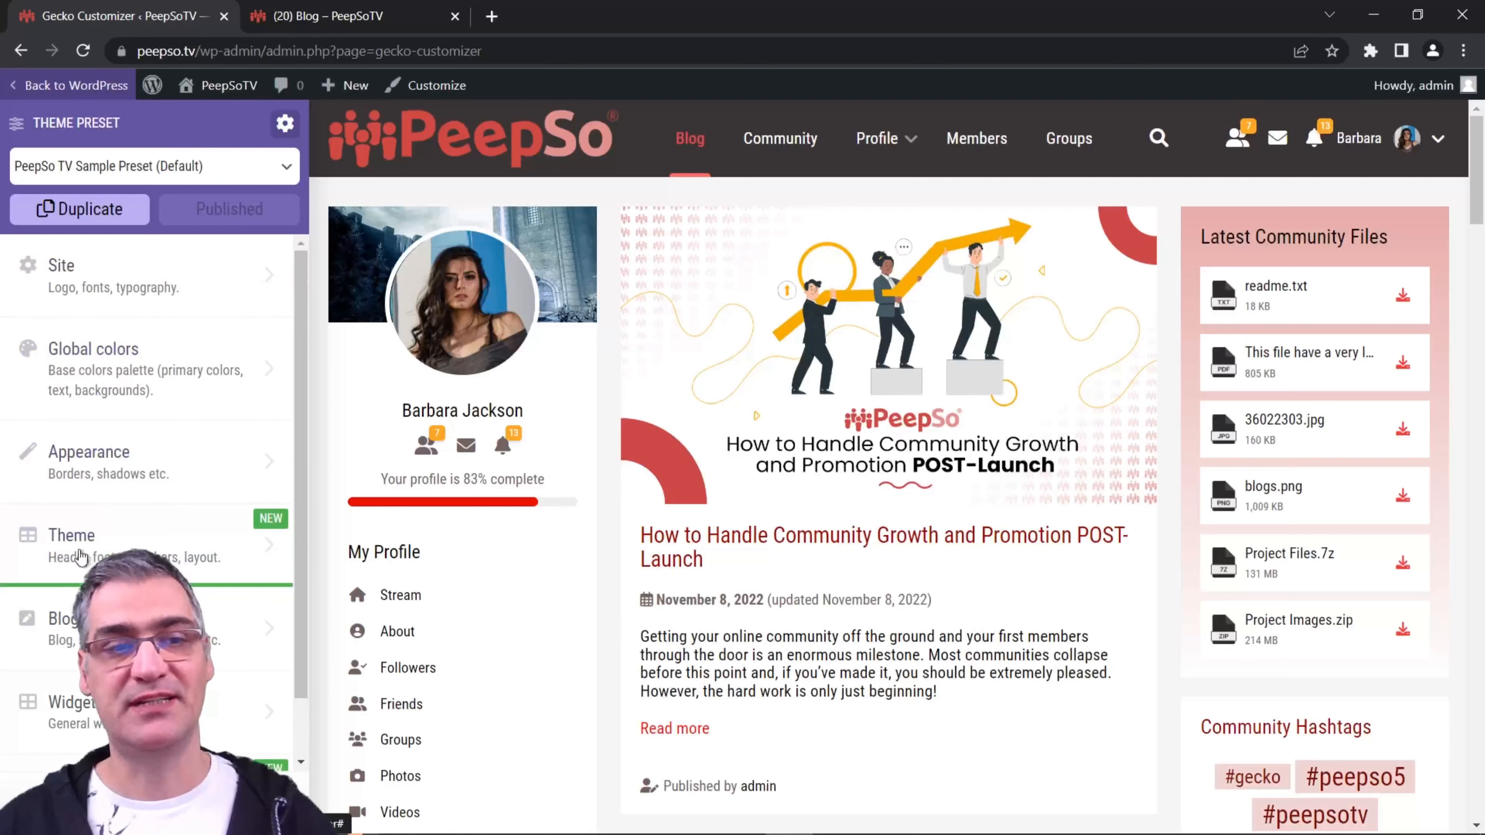
pyautogui.scroll(-1, 135, 553)
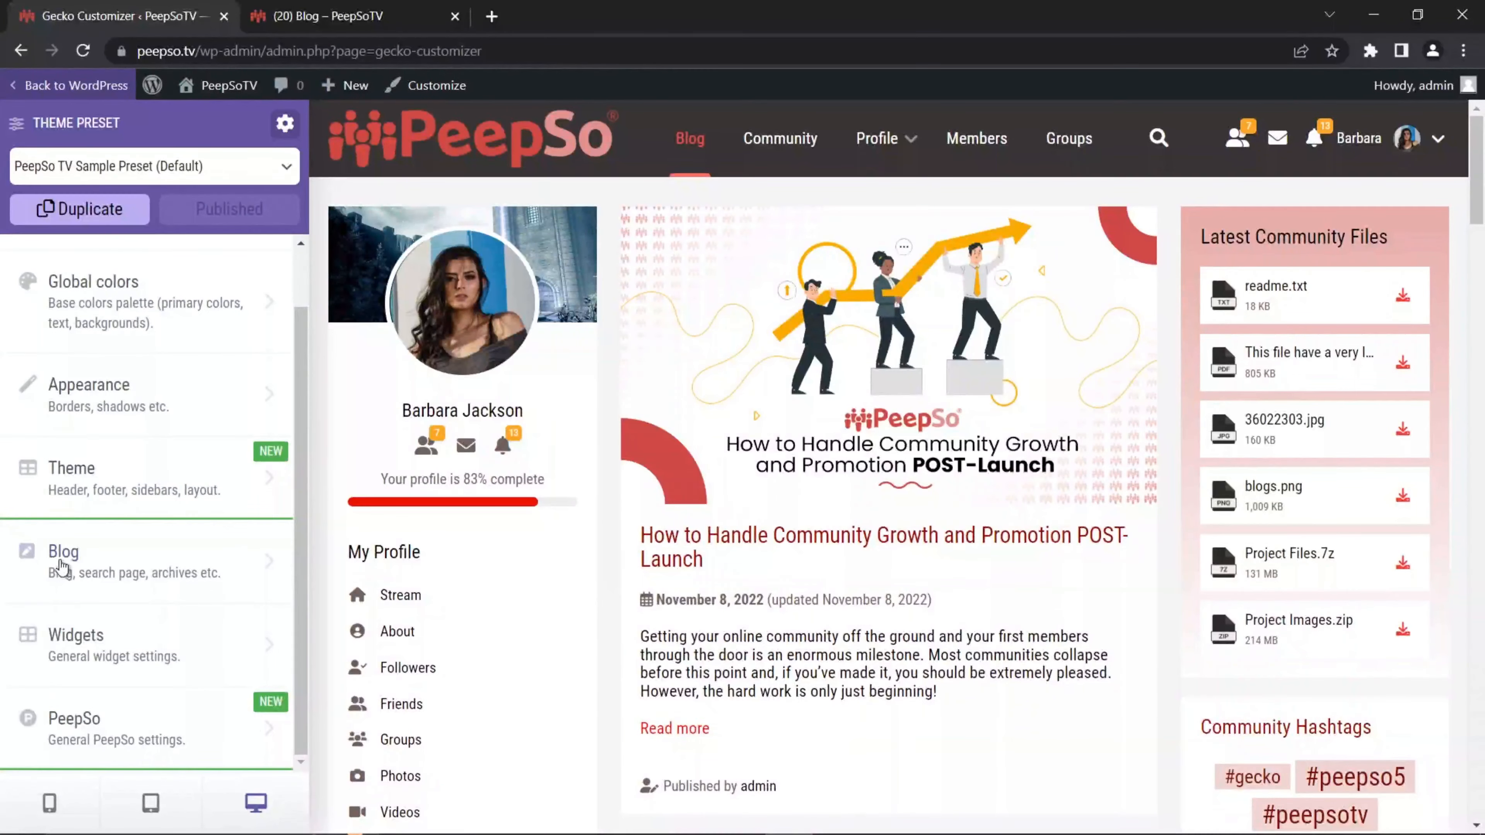
pyautogui.click(176, 552)
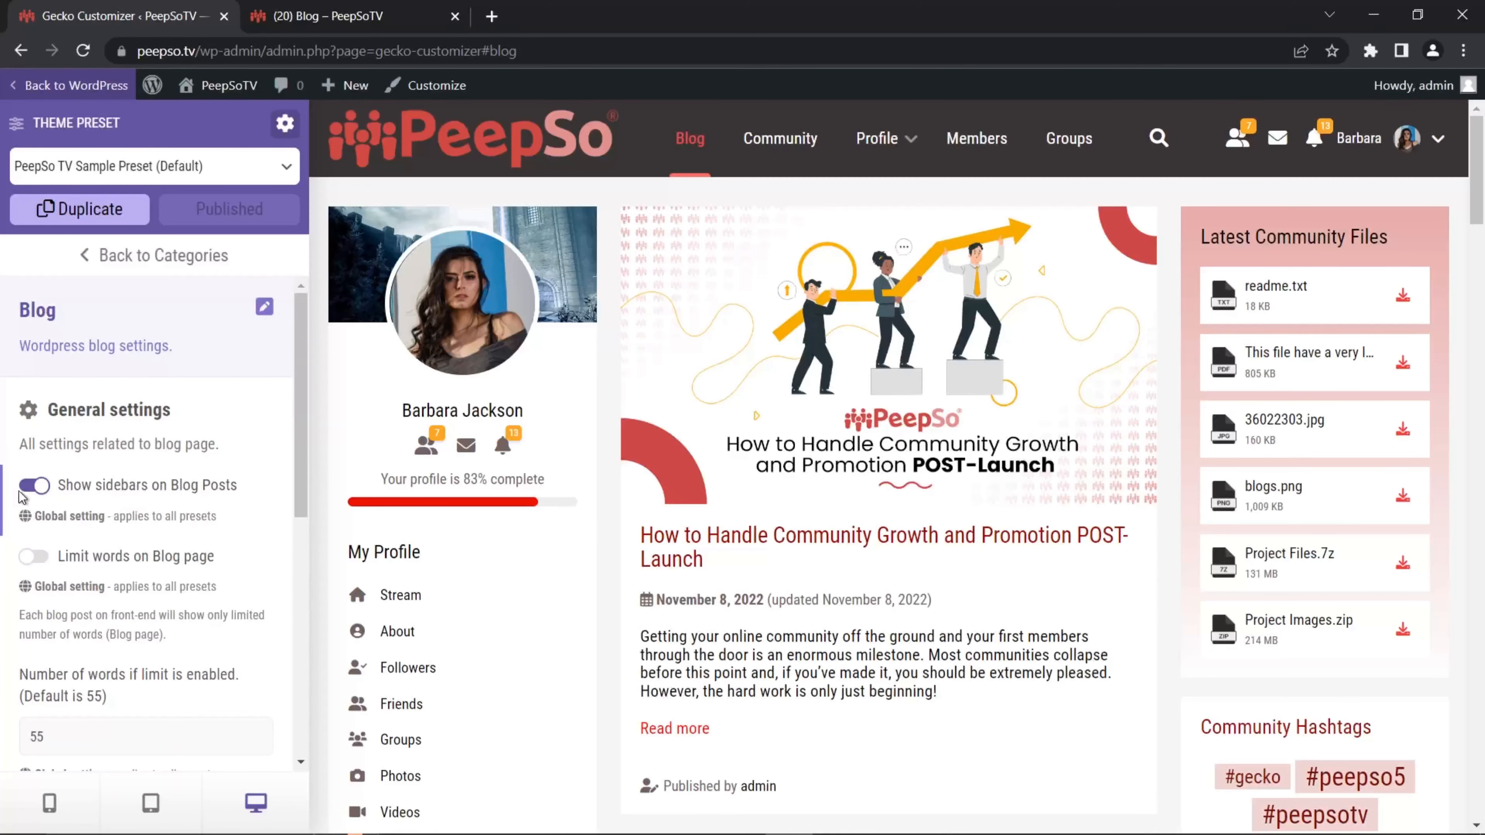
pyautogui.click(32, 485)
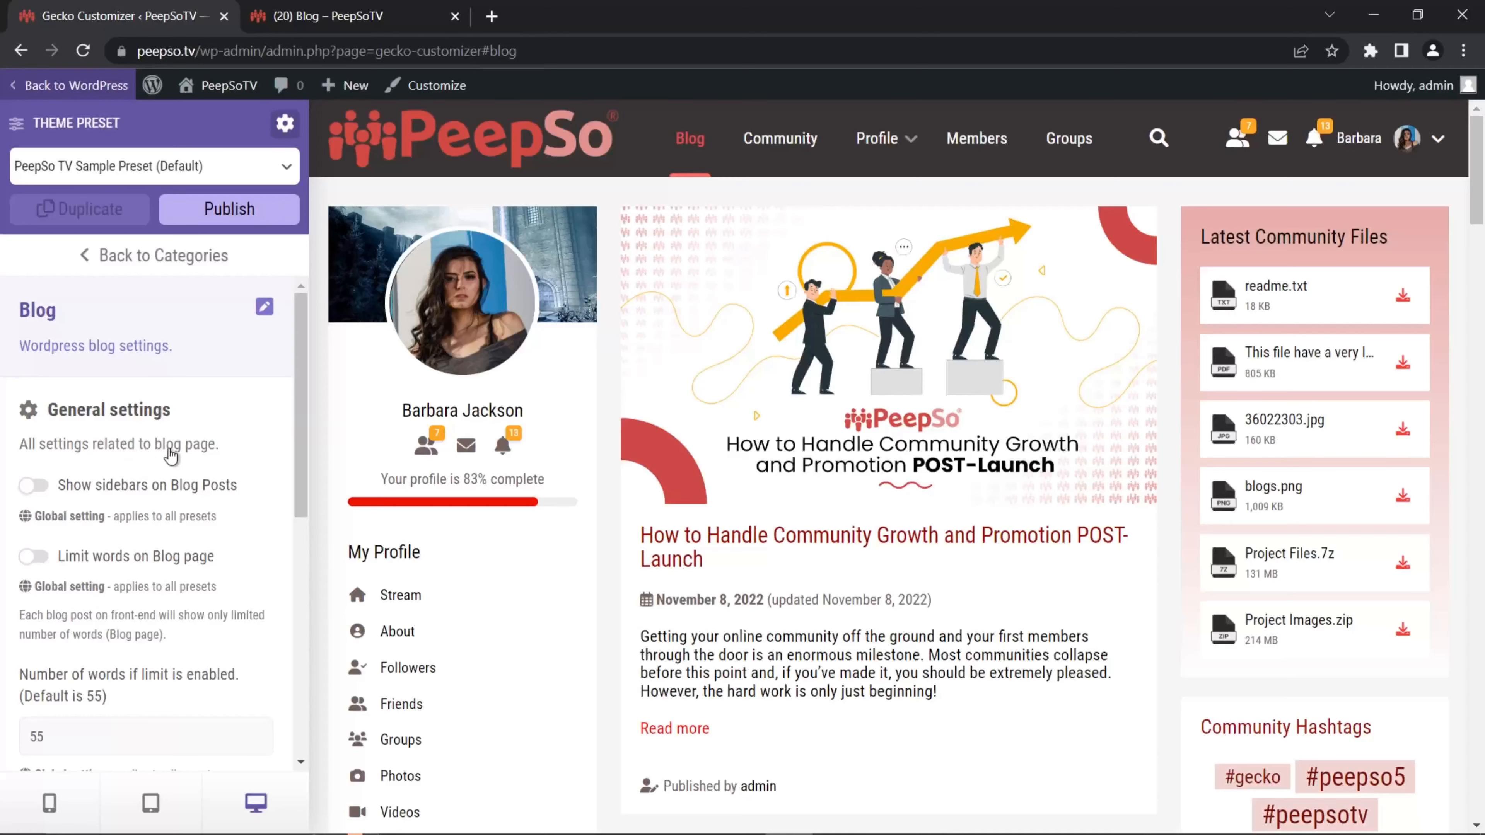
# Step: View the Community Growth post, turn blog post sidebars back on, and return to the blog listing
pyautogui.click(890, 535)
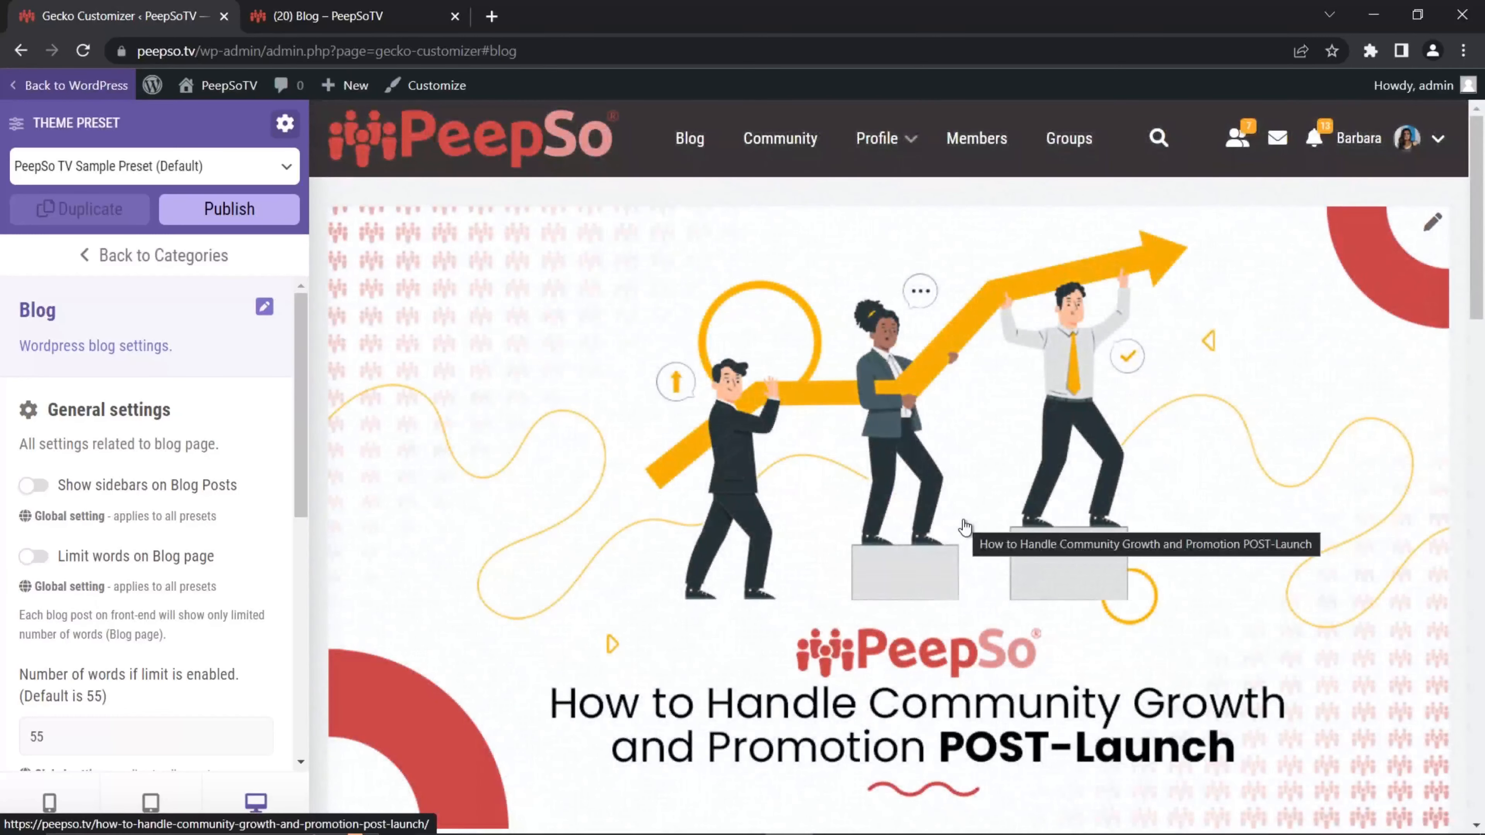
pyautogui.scroll(-5, 946, 510)
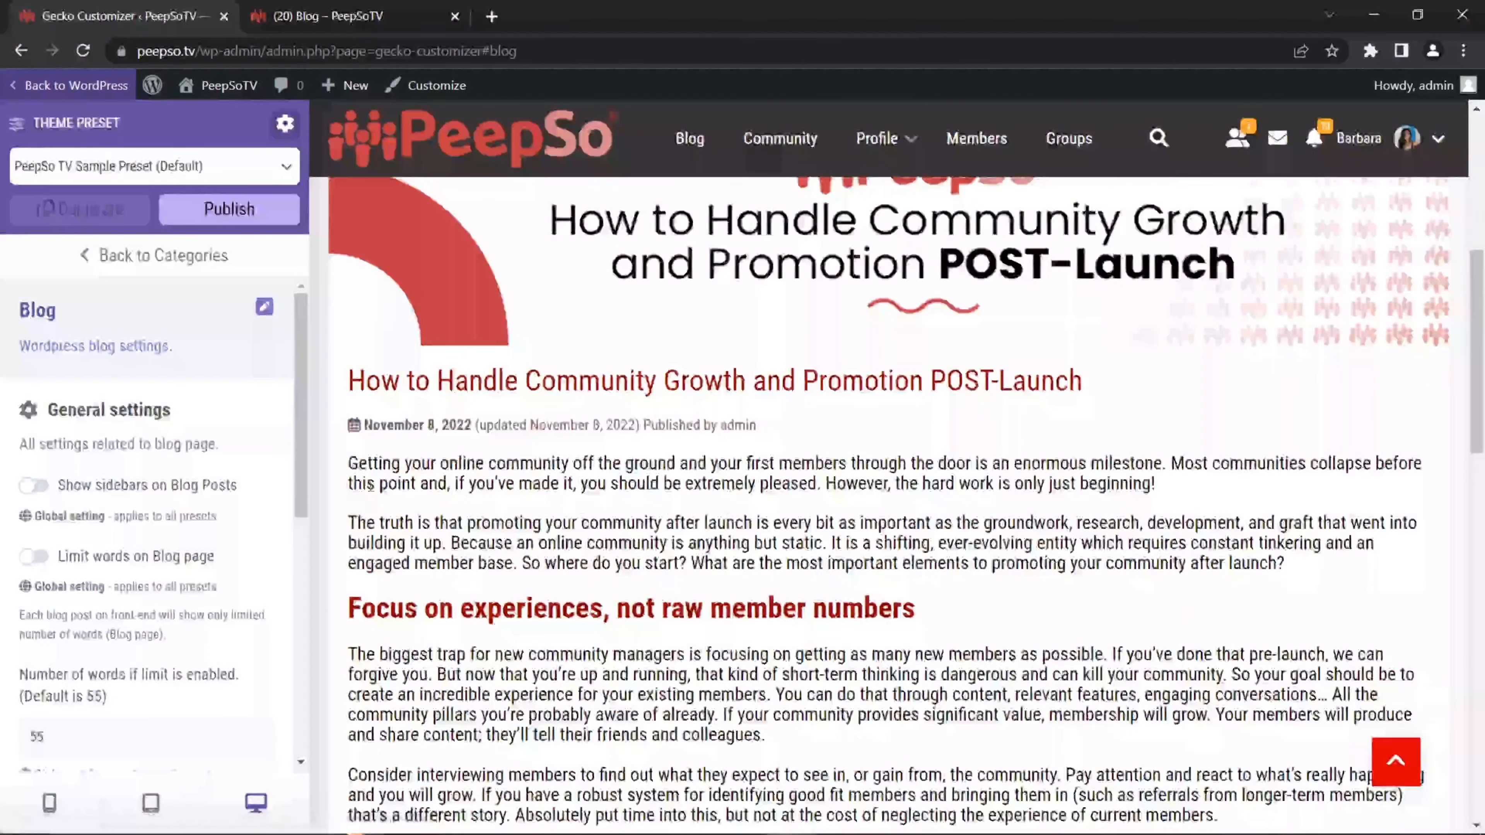
pyautogui.click(33, 488)
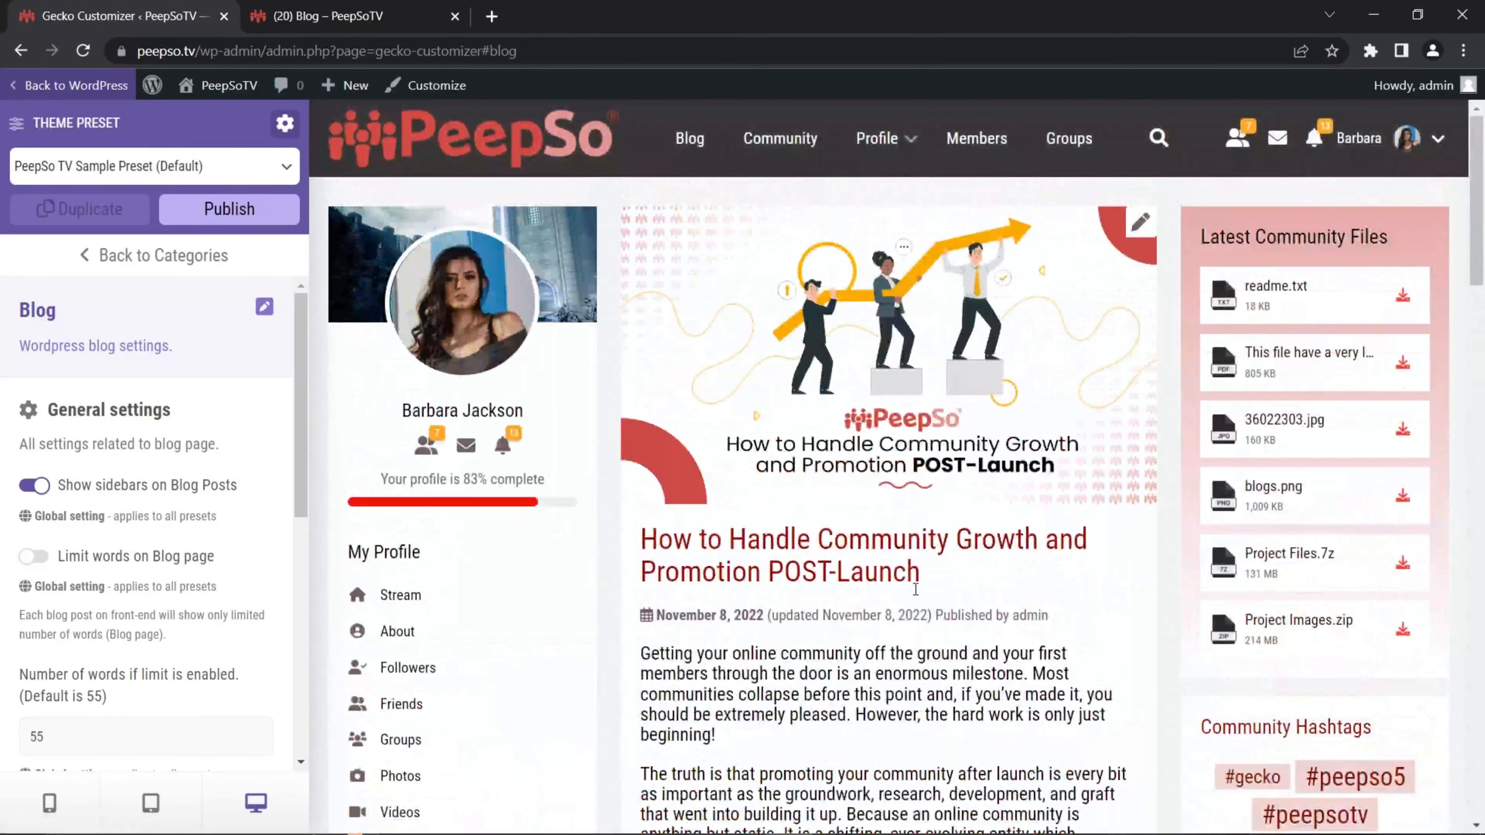
pyautogui.scroll(-20, 915, 589)
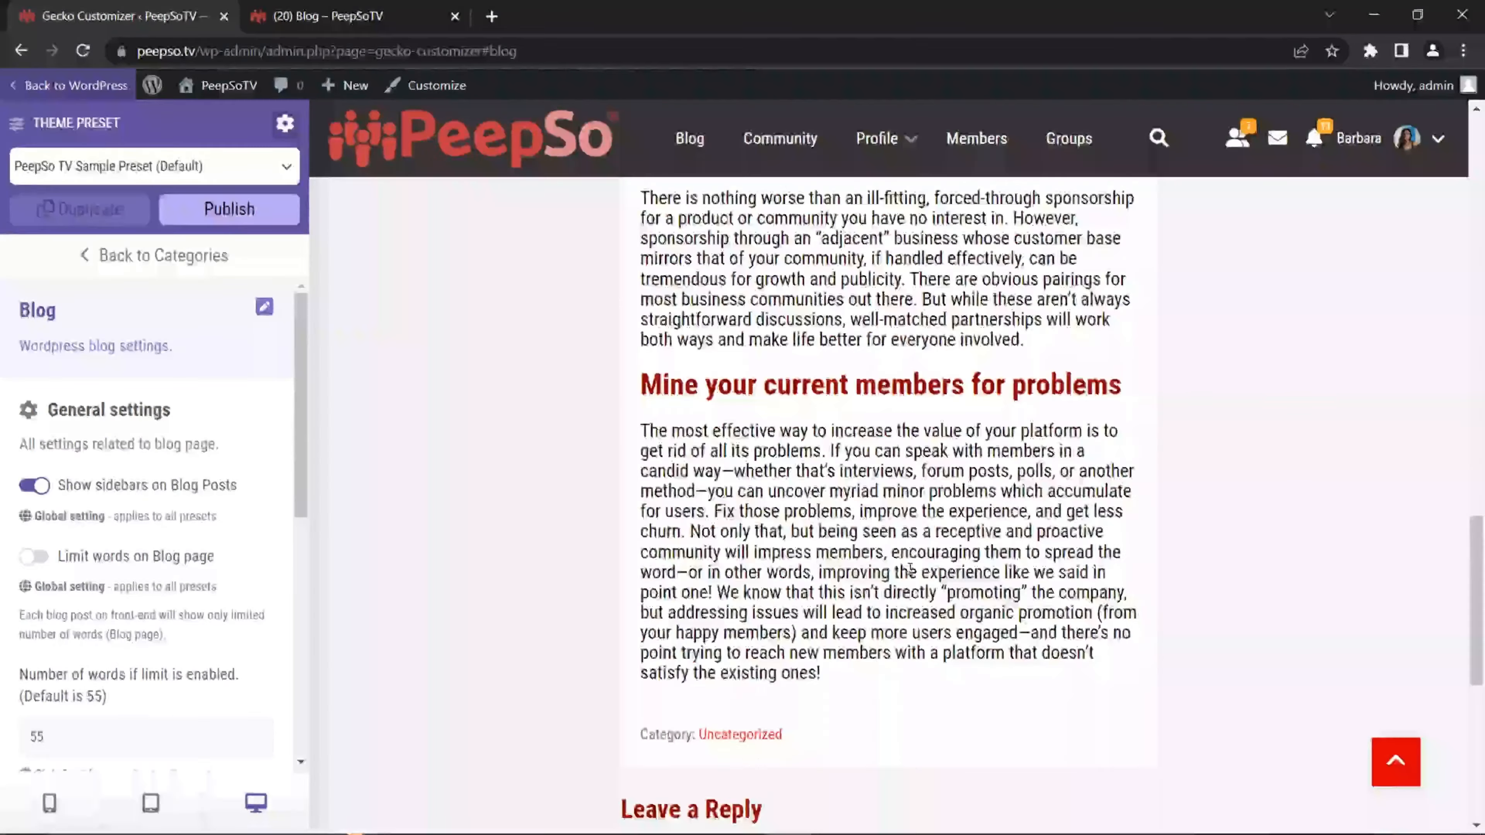
pyautogui.scroll(20, 910, 568)
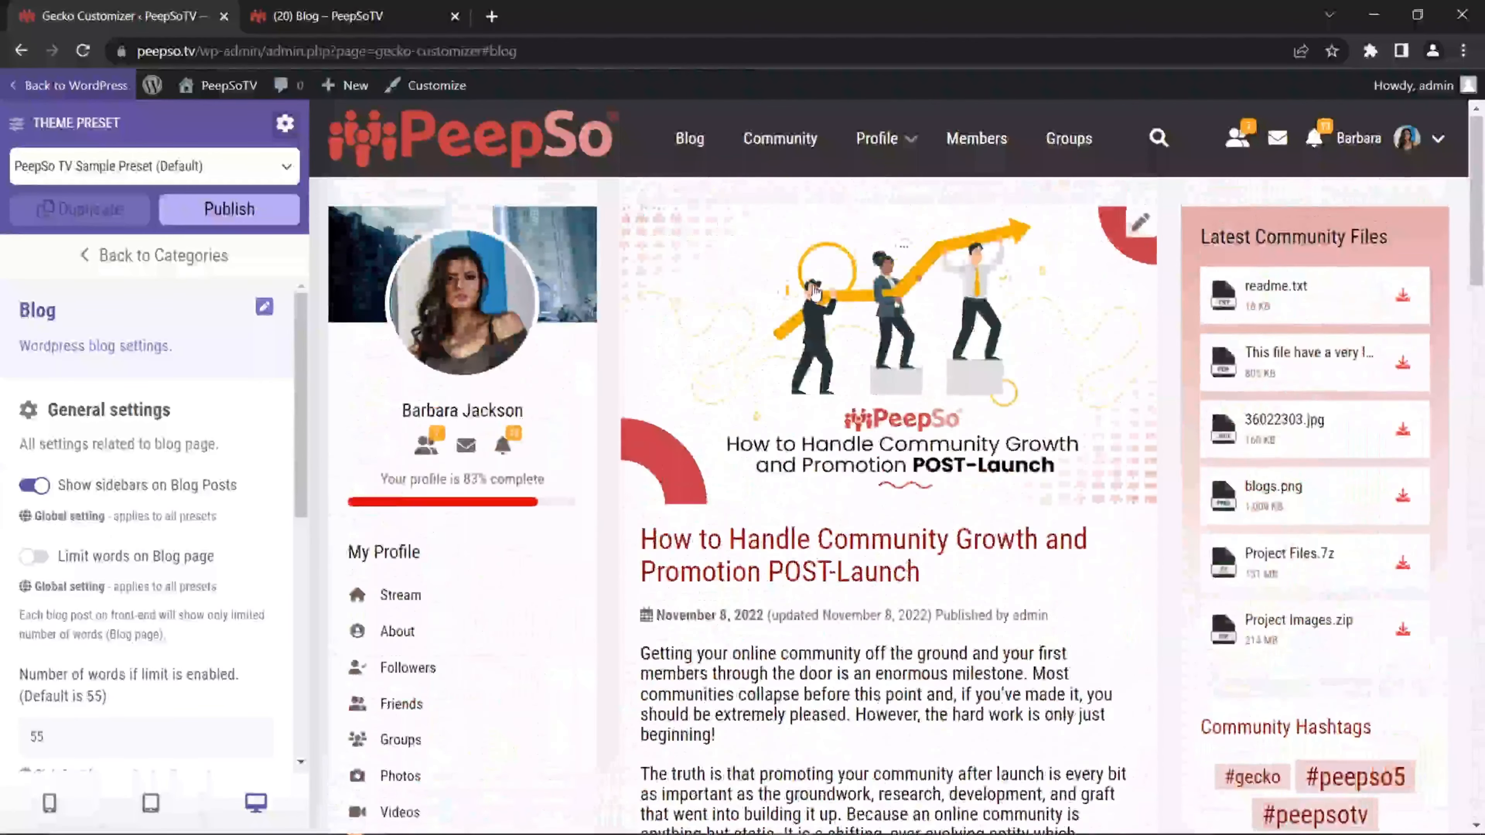
pyautogui.click(692, 152)
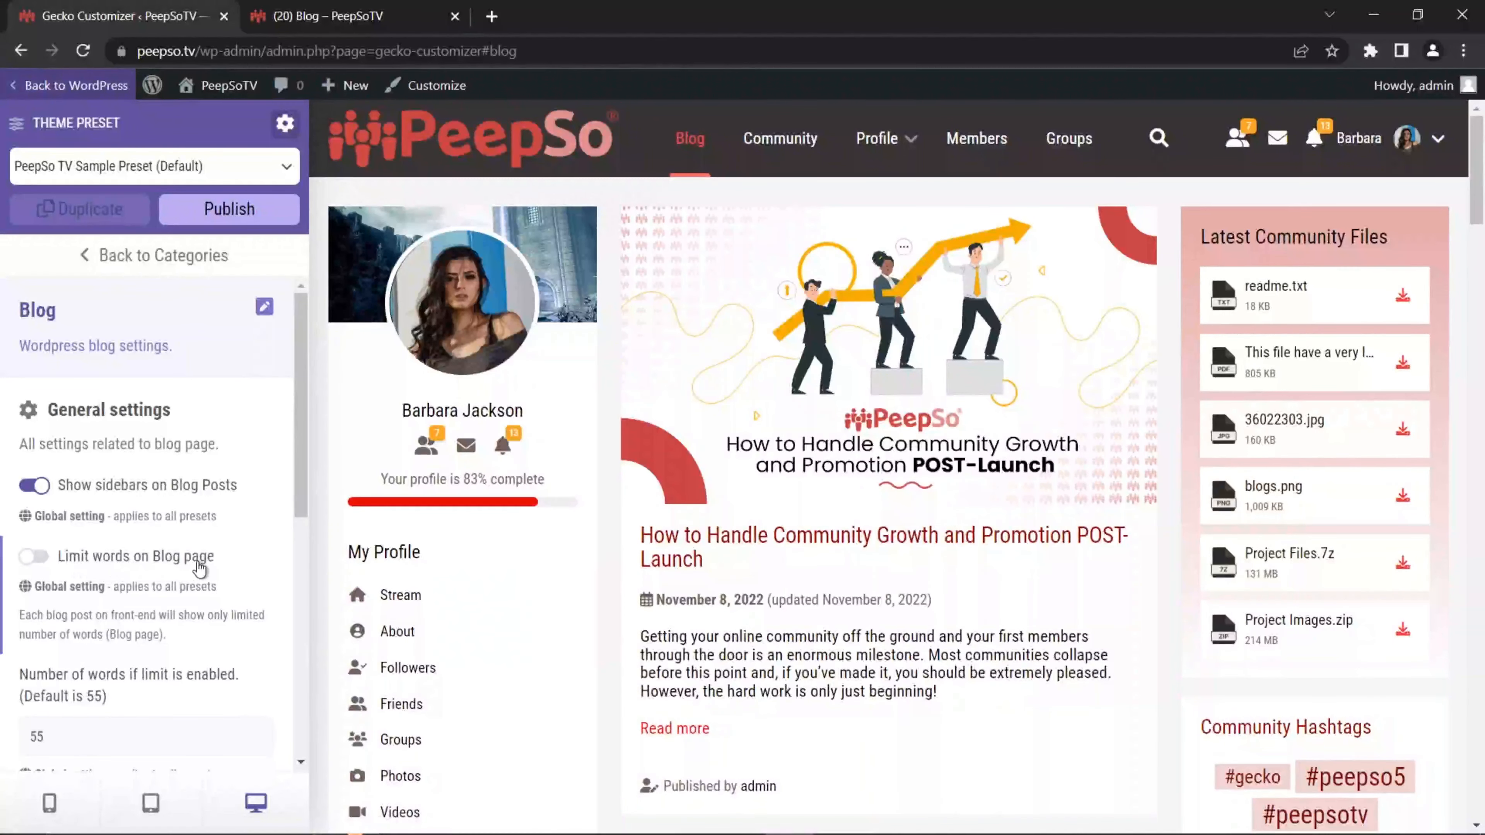
pyautogui.scroll(-3, 904, 532)
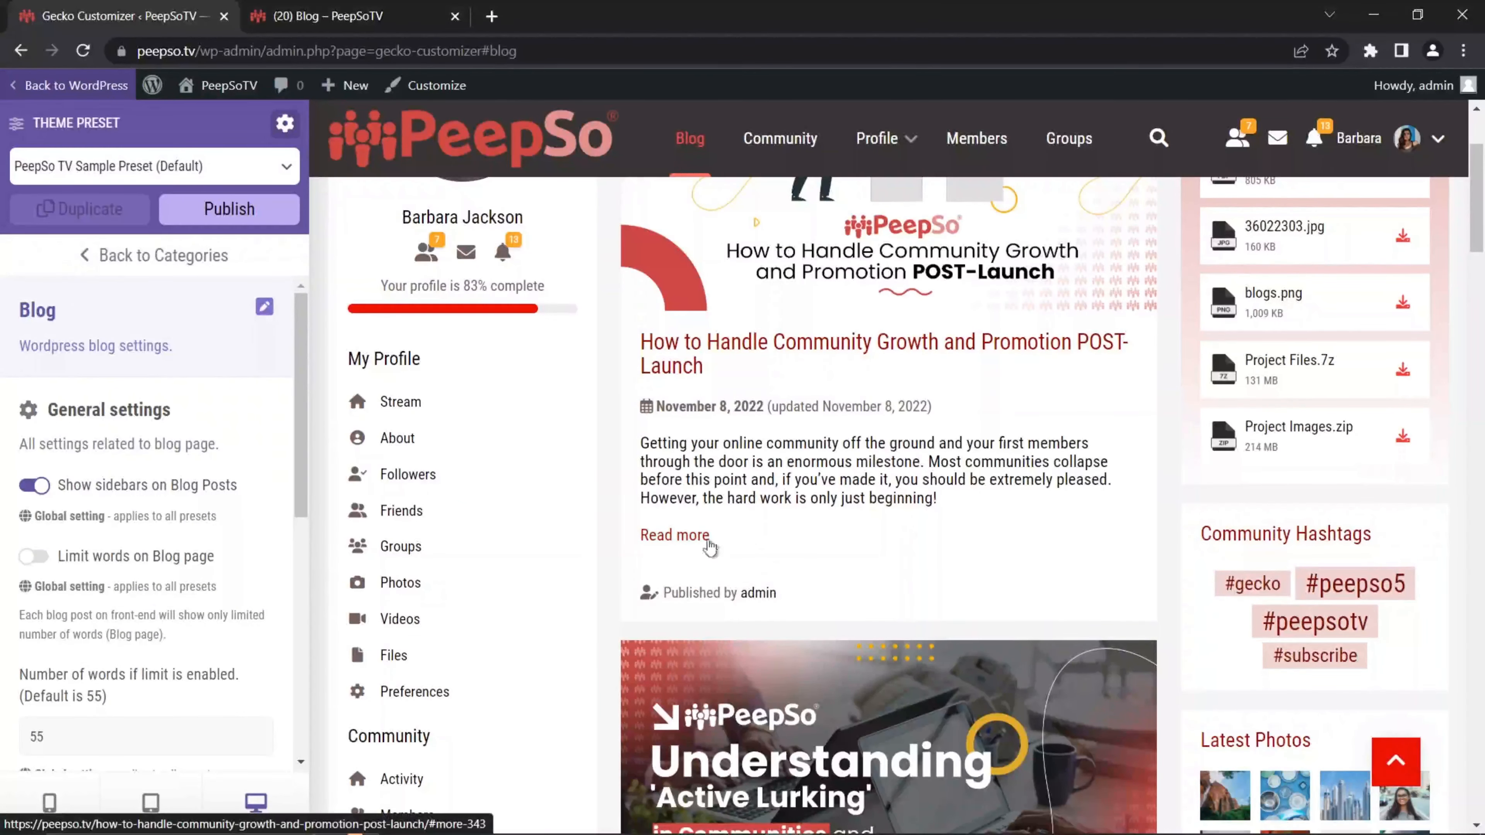
pyautogui.scroll(3, 824, 529)
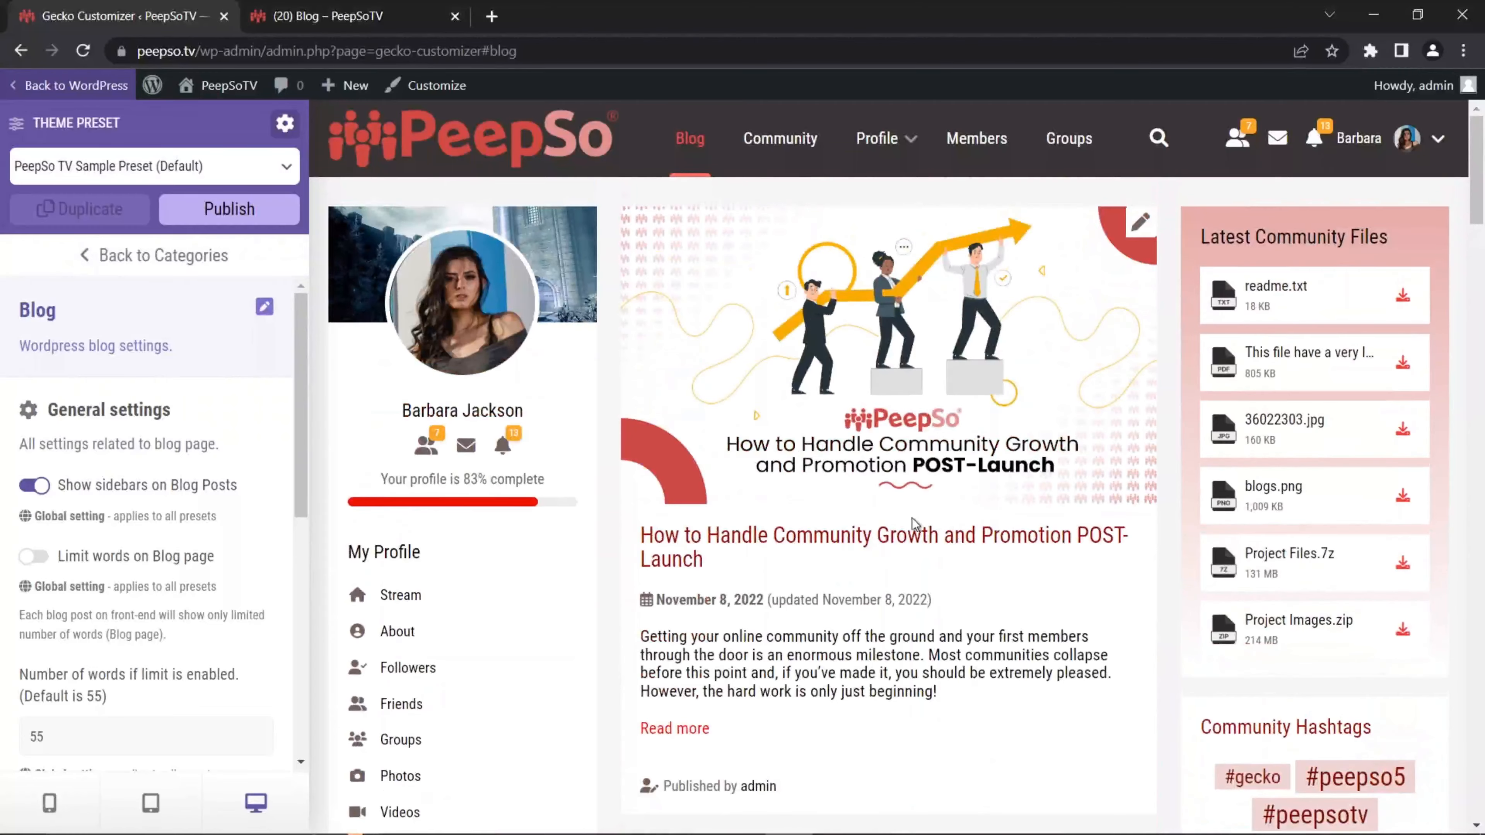
pyautogui.scroll(-2, 889, 522)
pyautogui.scroll(-4, 828, 434)
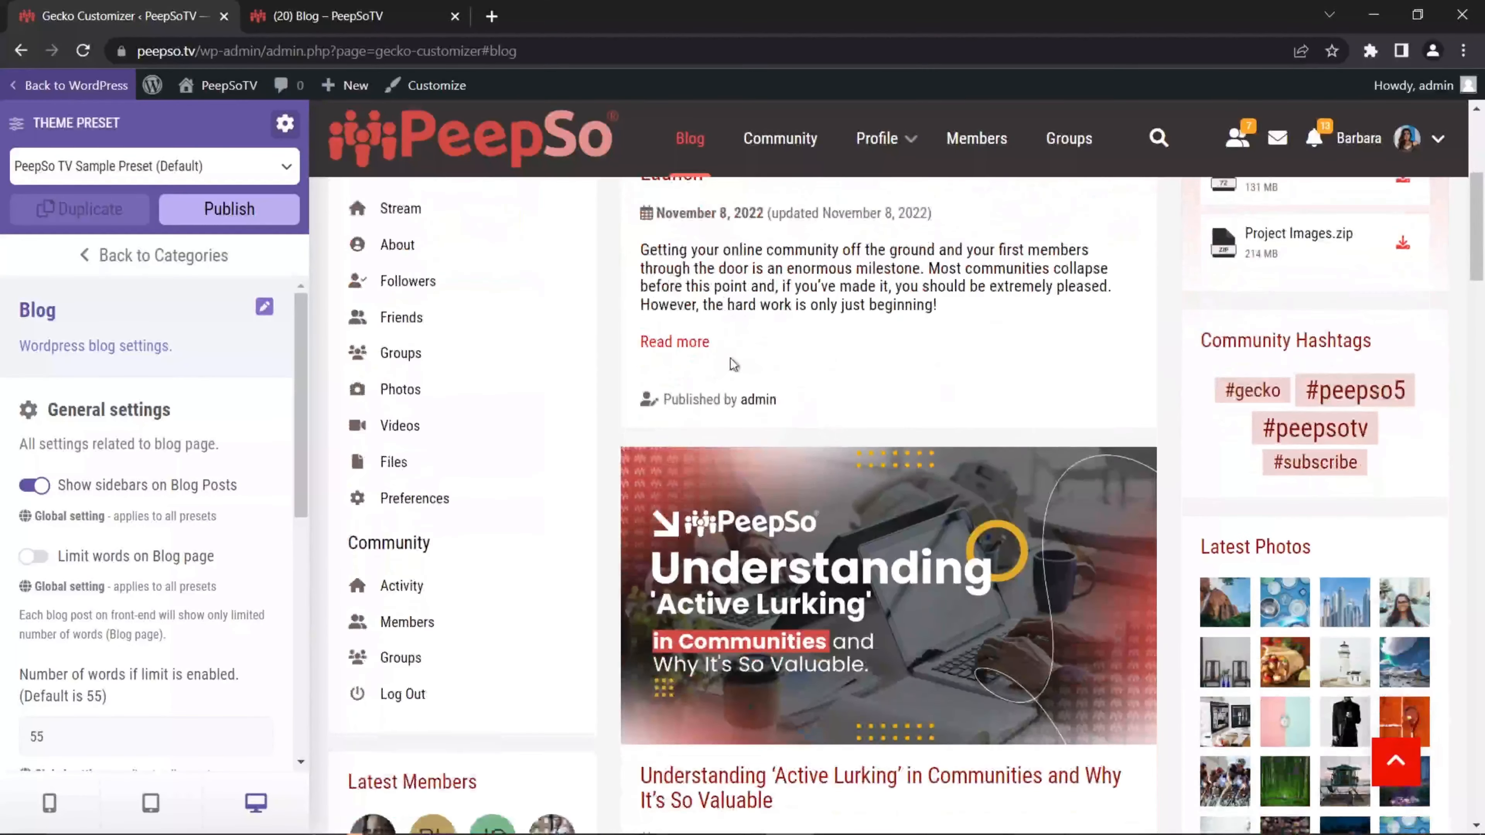
pyautogui.scroll(-6, 734, 363)
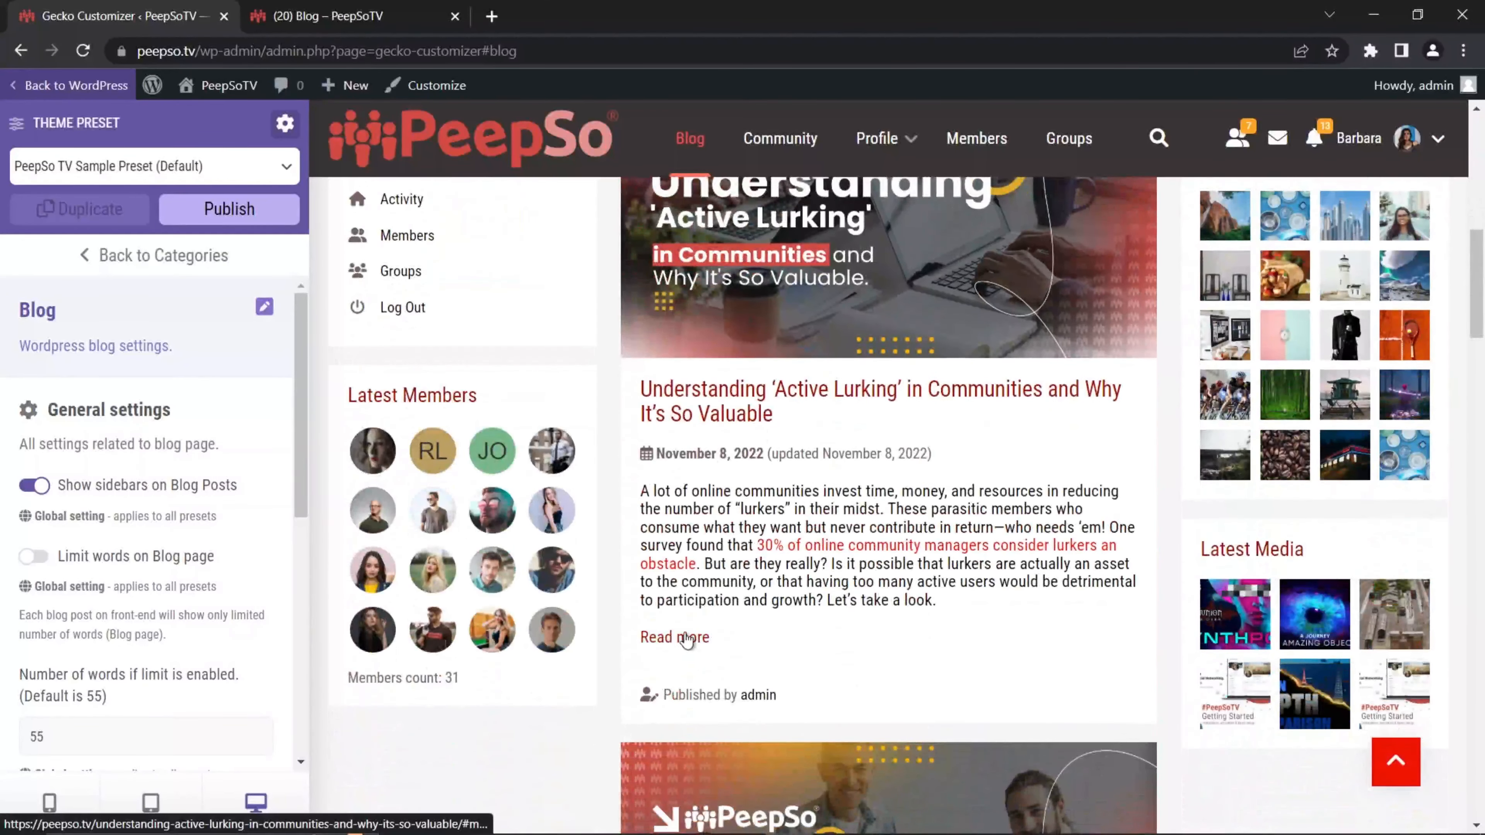
pyautogui.scroll(12, 900, 357)
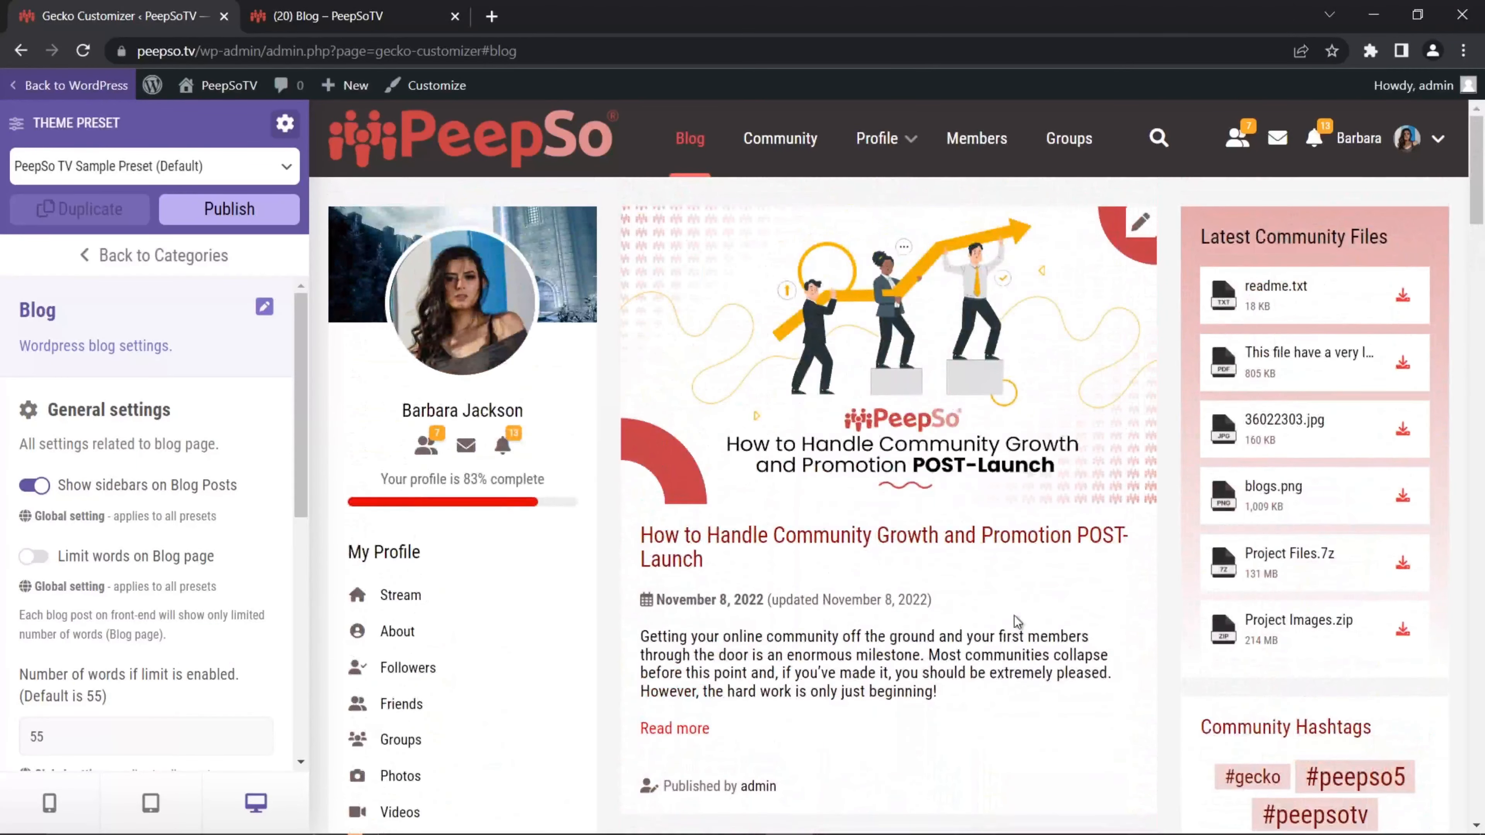
pyautogui.scroll(-12, 825, 679)
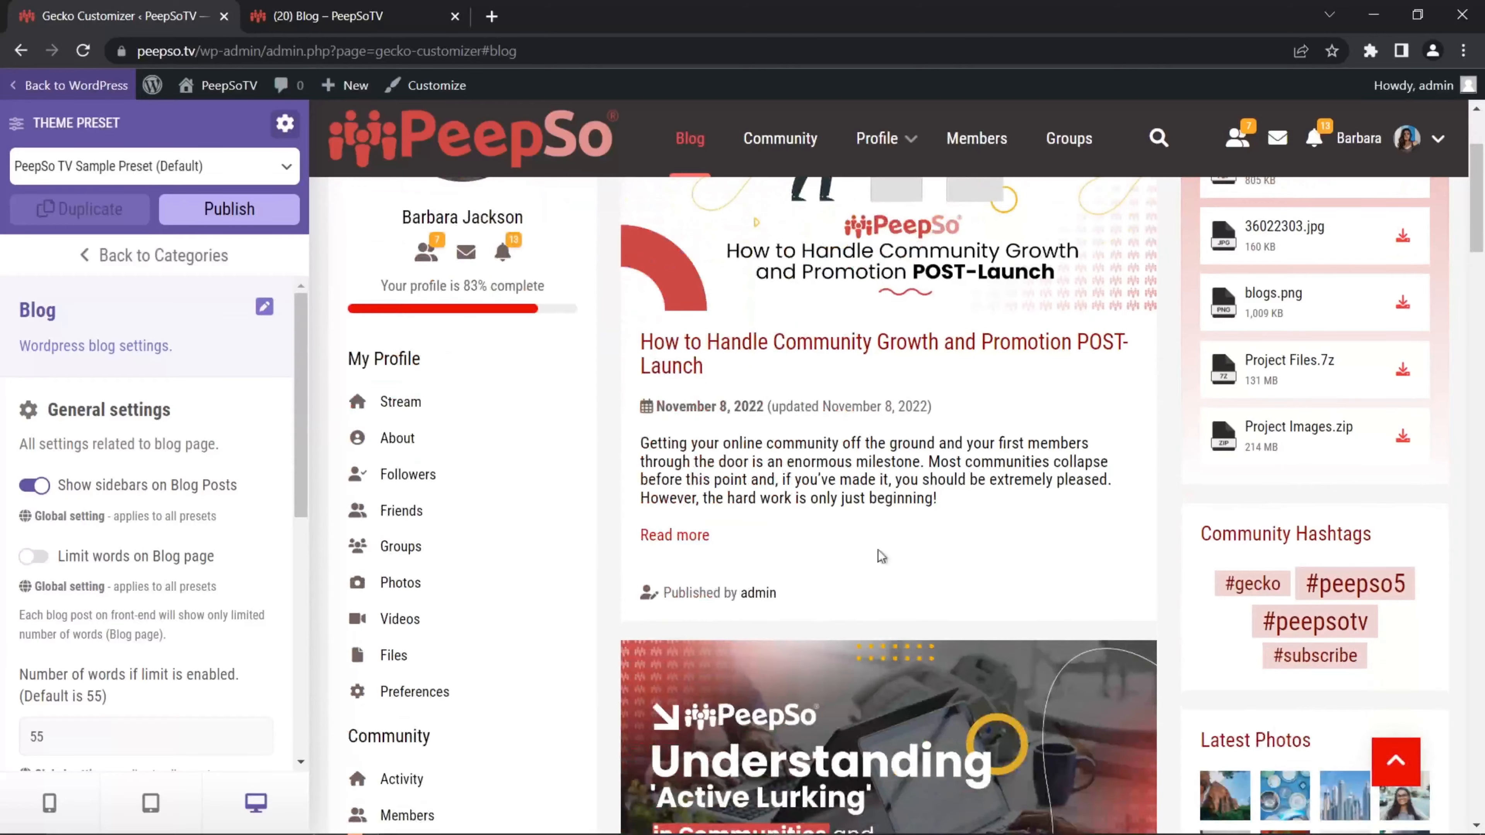
pyautogui.scroll(-20, 901, 571)
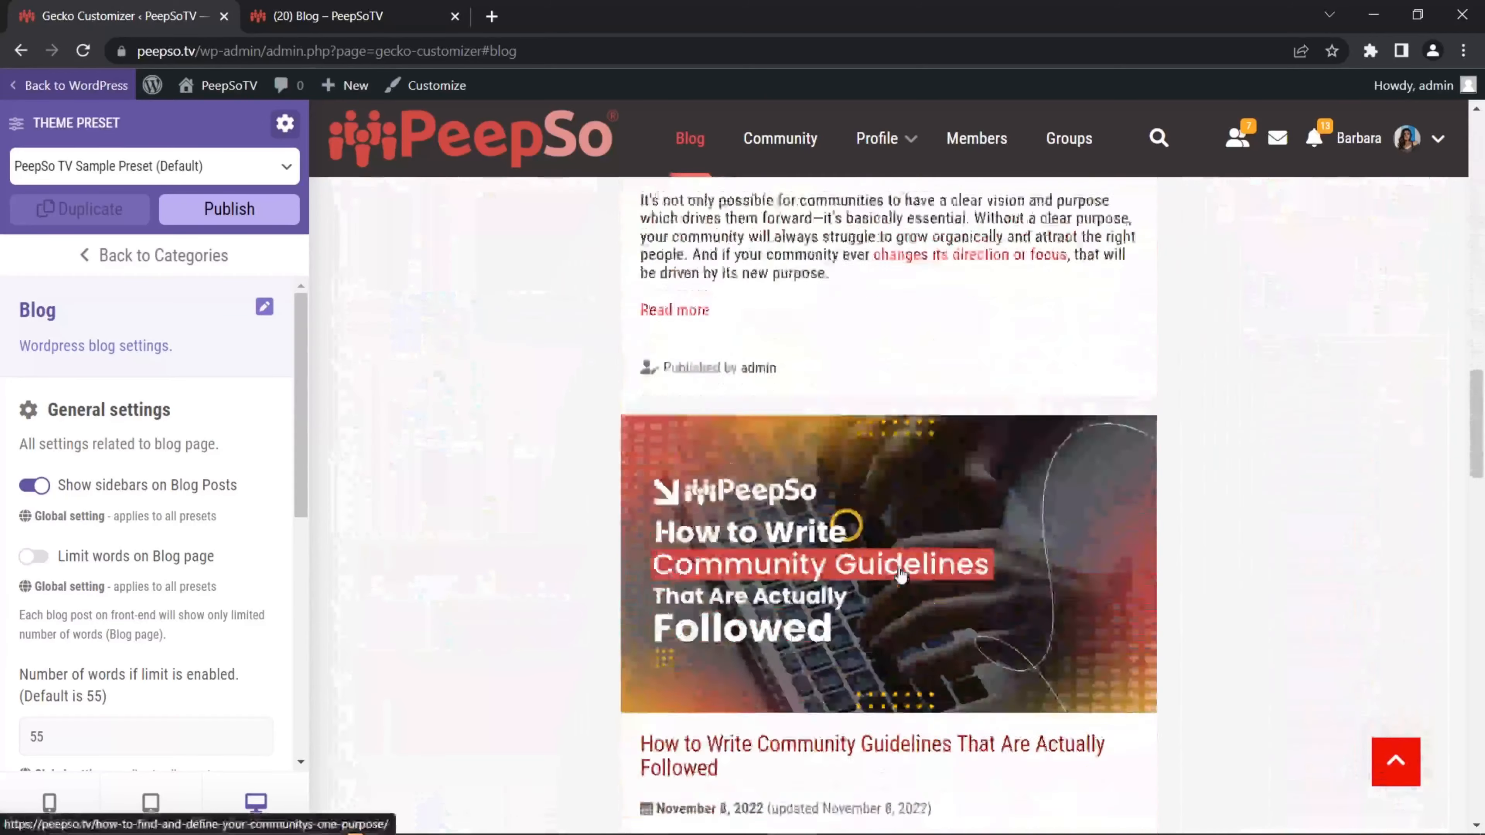
pyautogui.scroll(9, 901, 576)
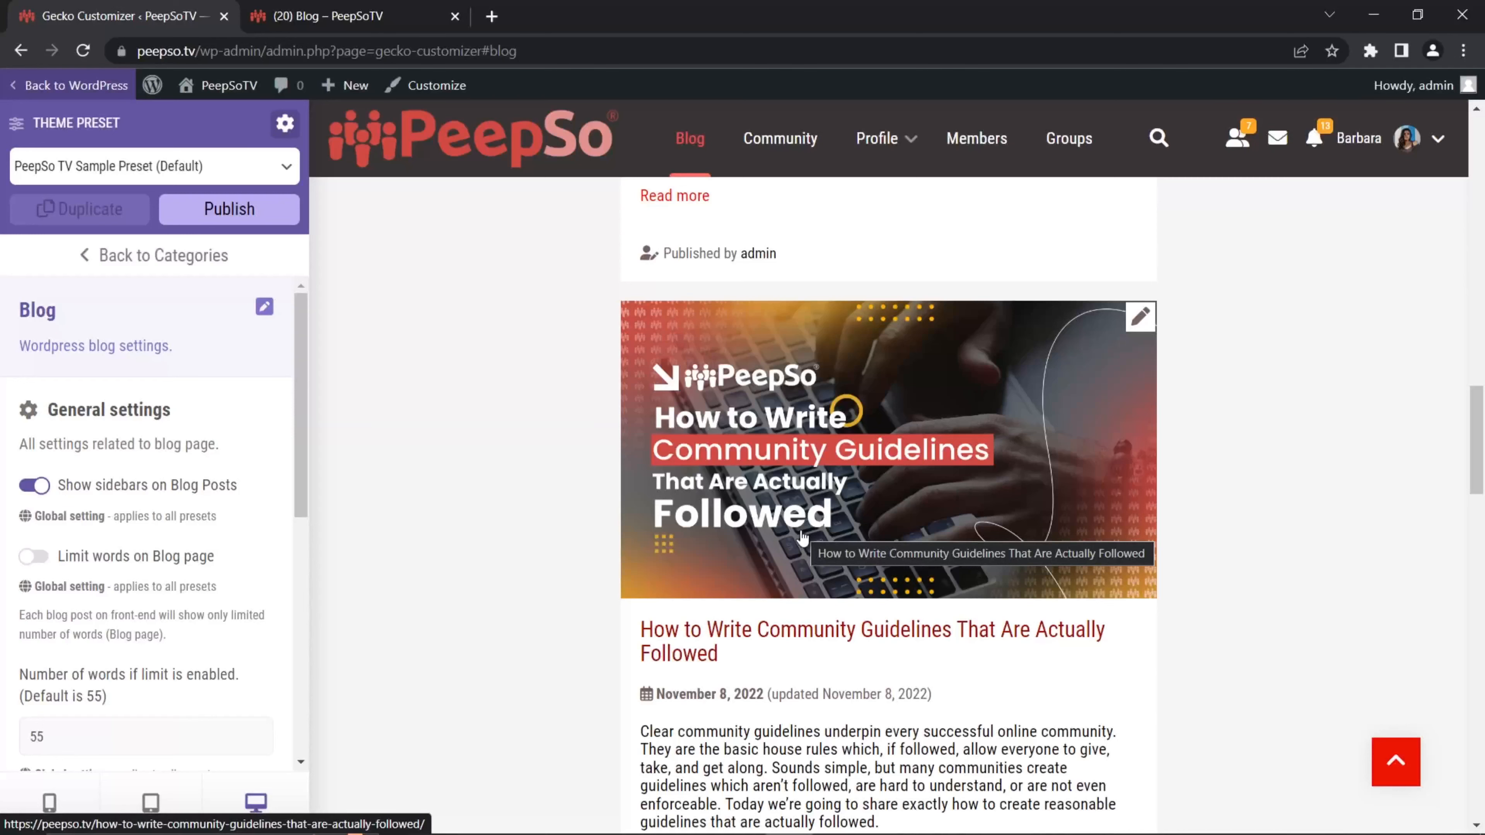
pyautogui.scroll(-2, 802, 538)
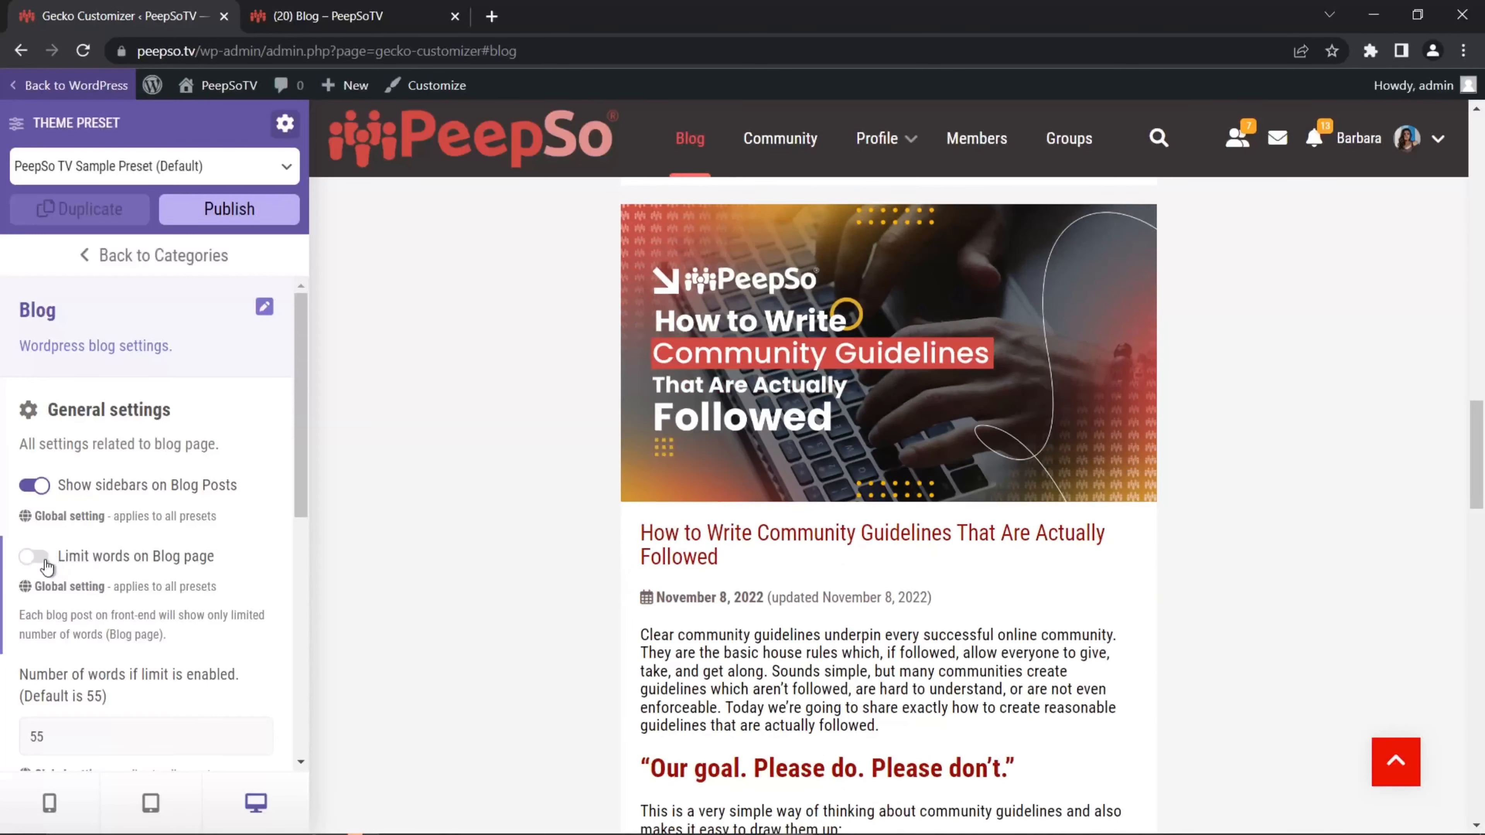
# Step: Enable the Blog page word limit and set the number of words to 300
pyautogui.click(36, 561)
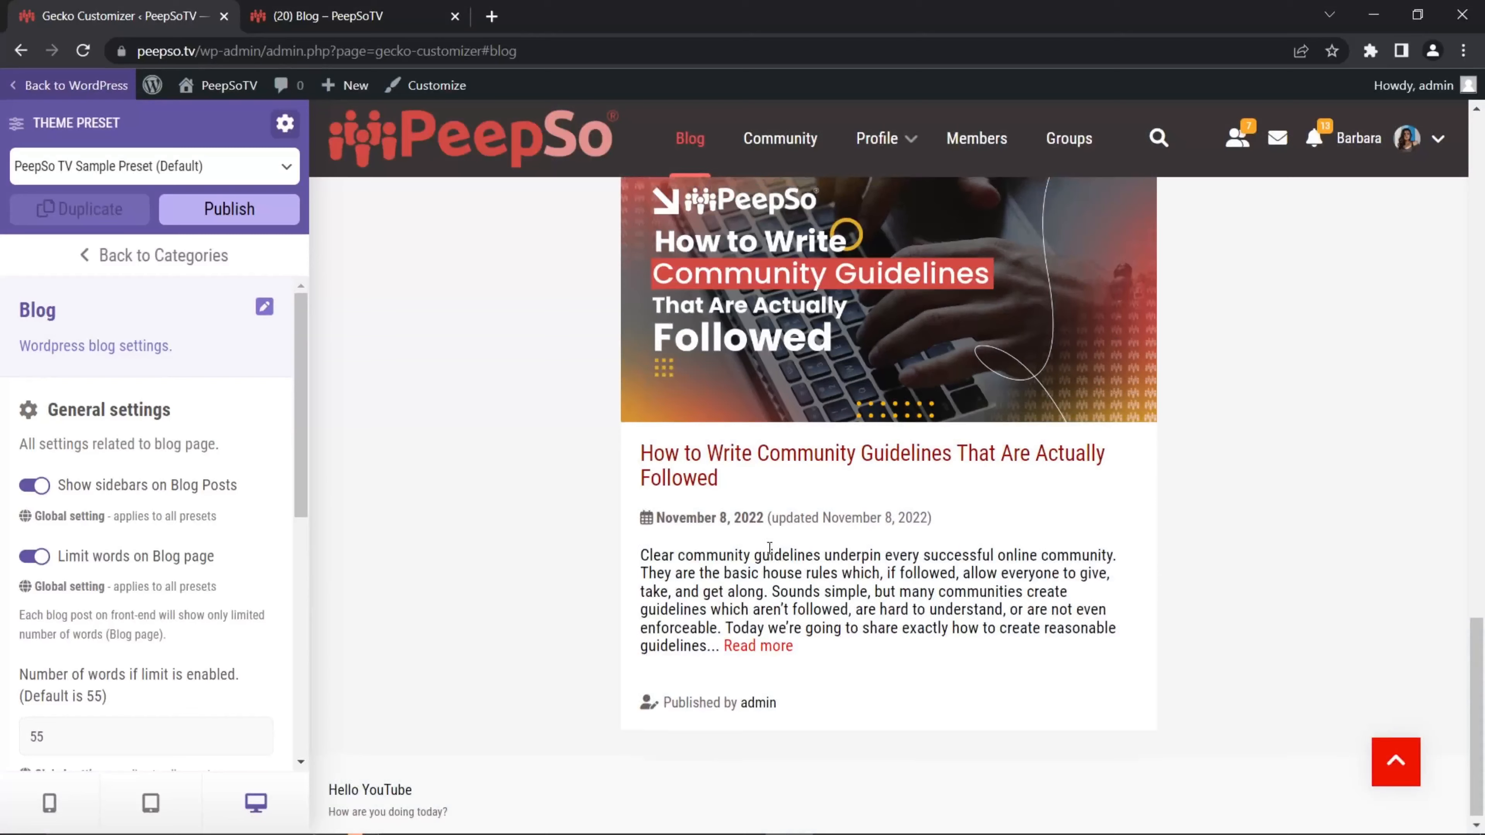
pyautogui.scroll(-2, 40, 573)
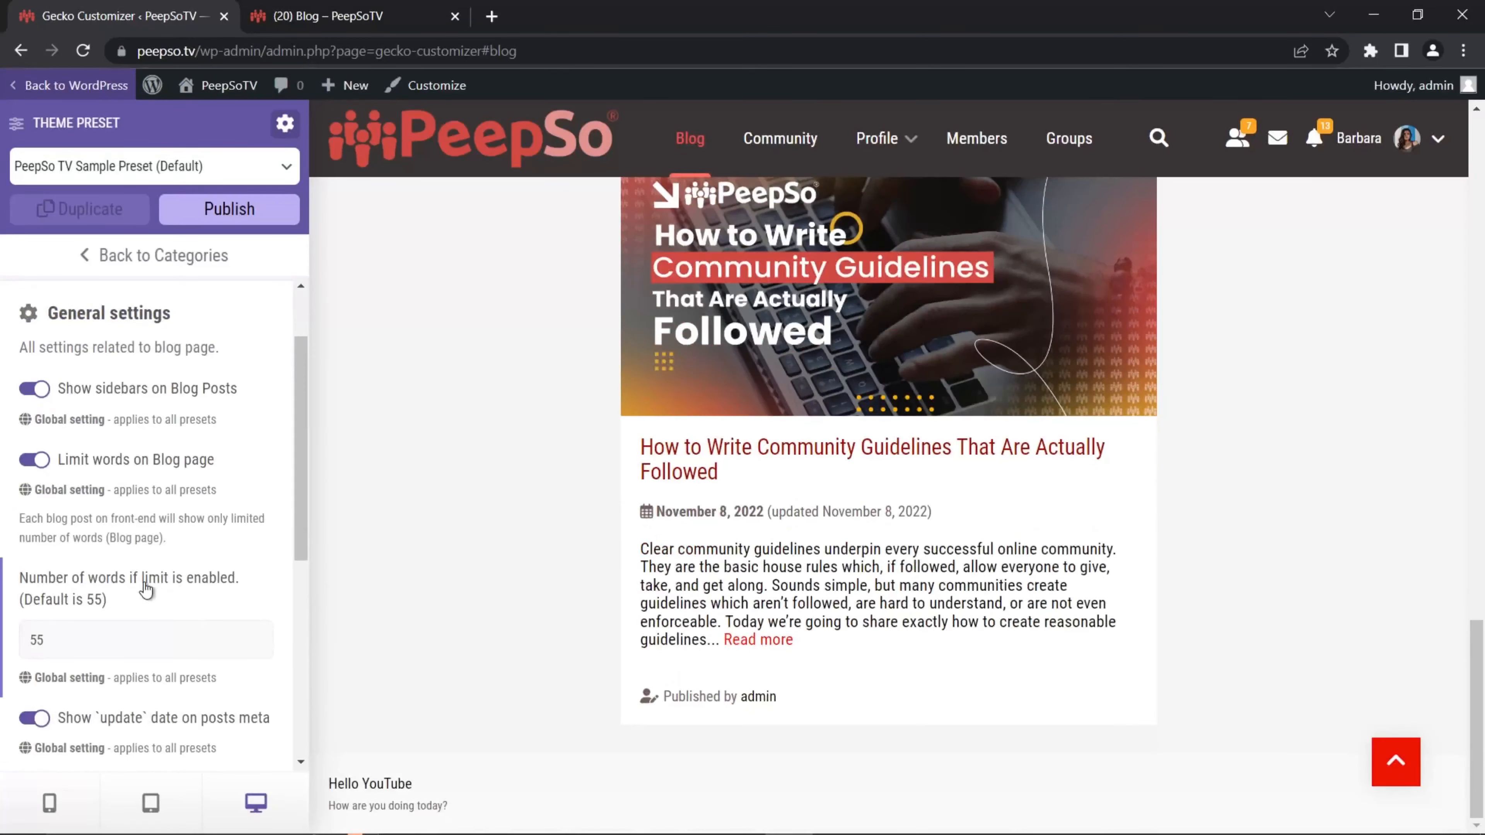
pyautogui.click(51, 646)
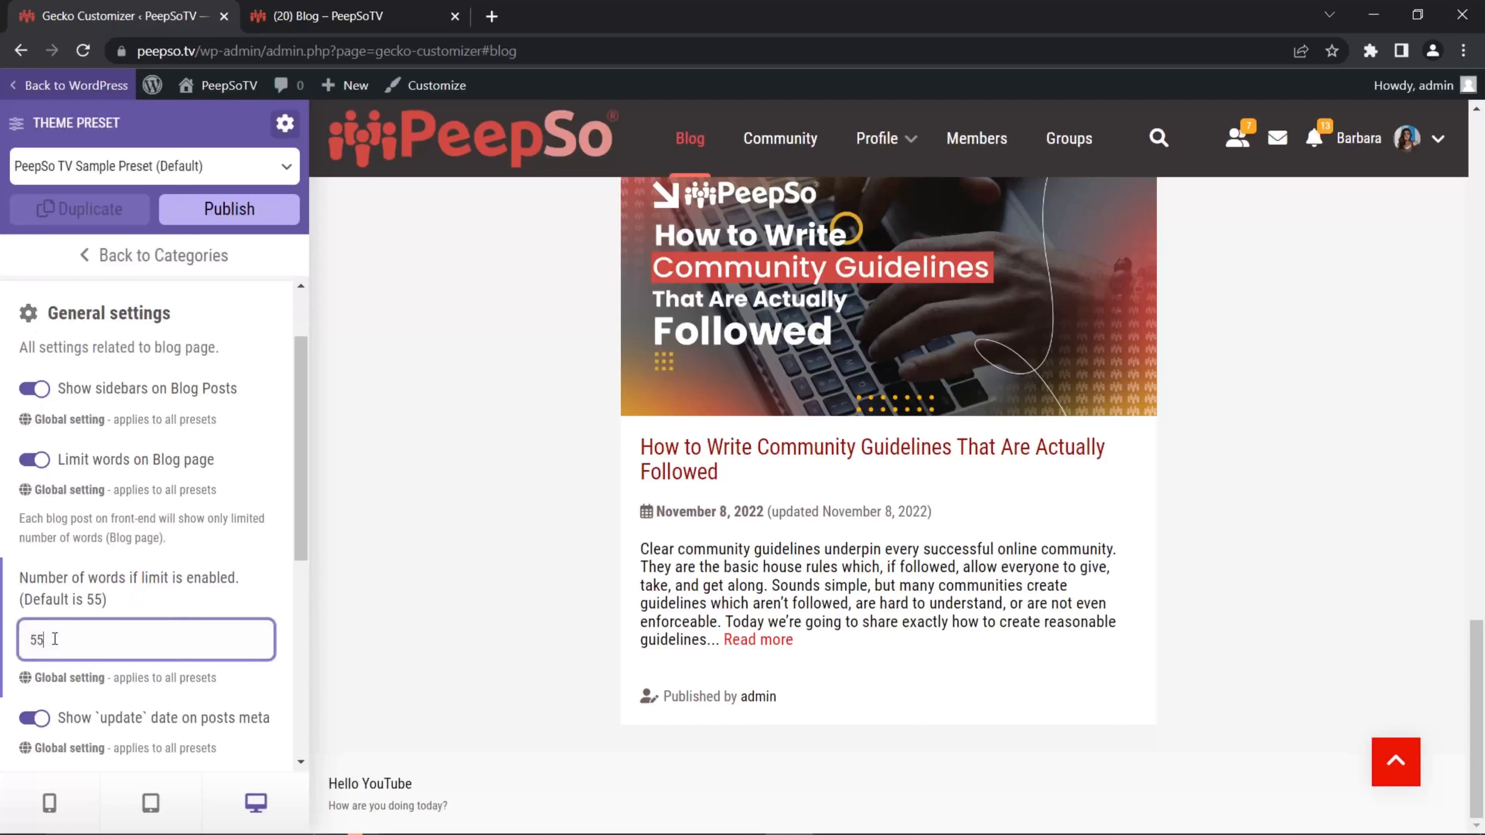
pyautogui.moveTo(52, 644); pyautogui.dragTo(24, 640)
pyautogui.write('300')
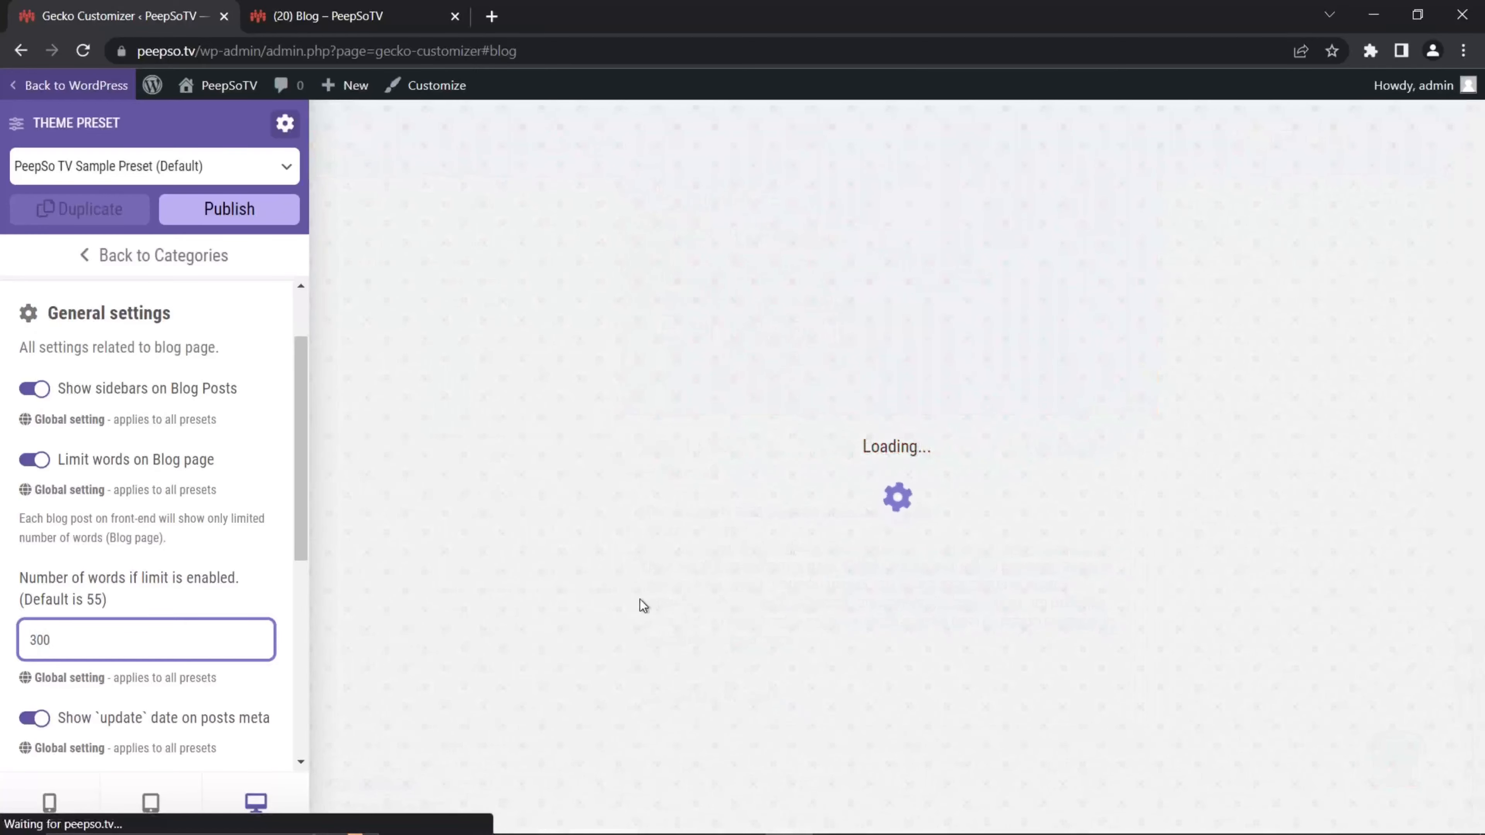
# Step: Reduce the blog excerpt word limit back to 55 words
pyautogui.scroll(-8, 821, 607)
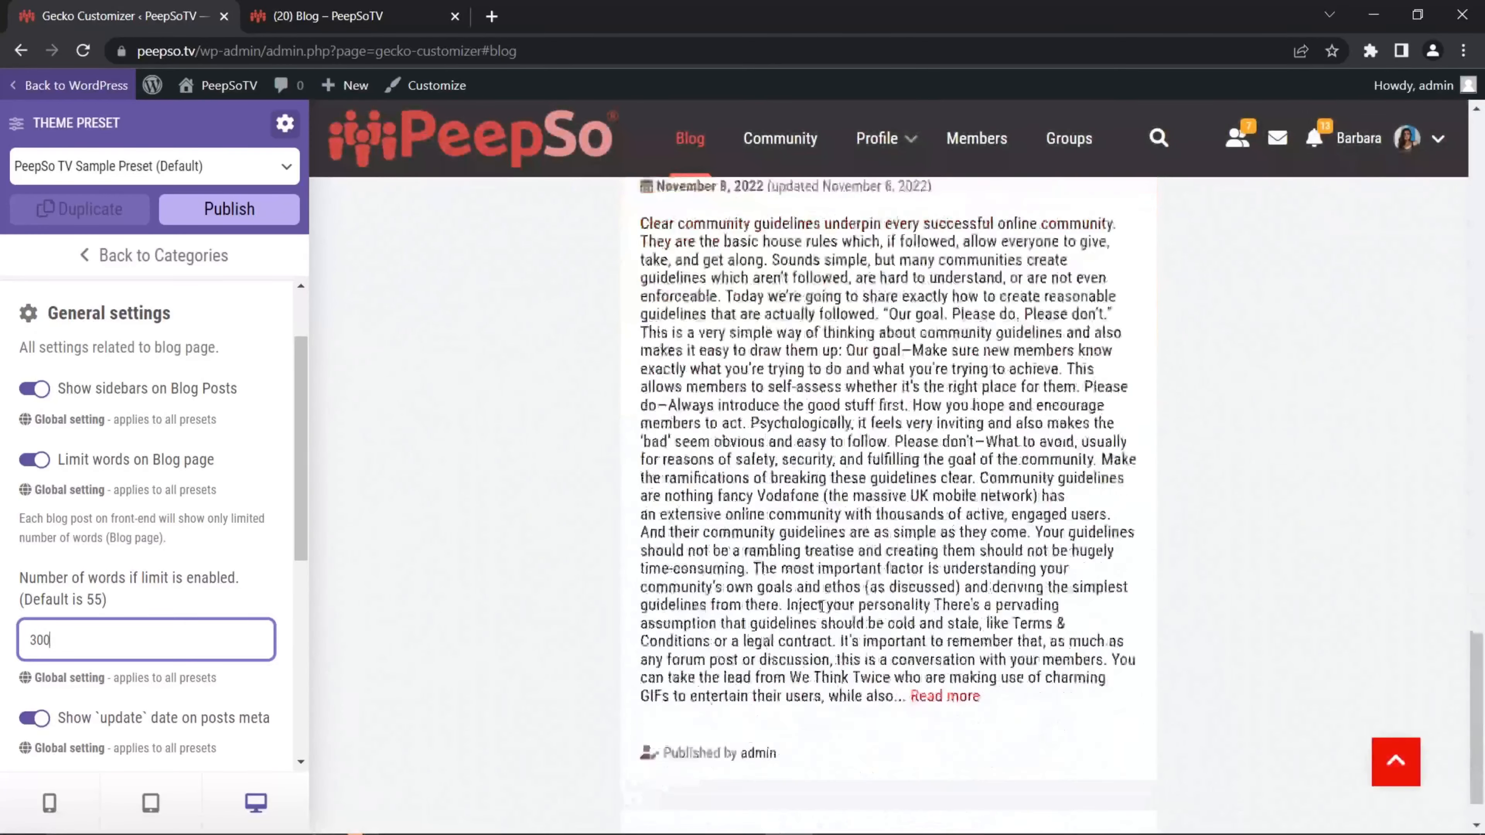
pyautogui.scroll(-1, 848, 613)
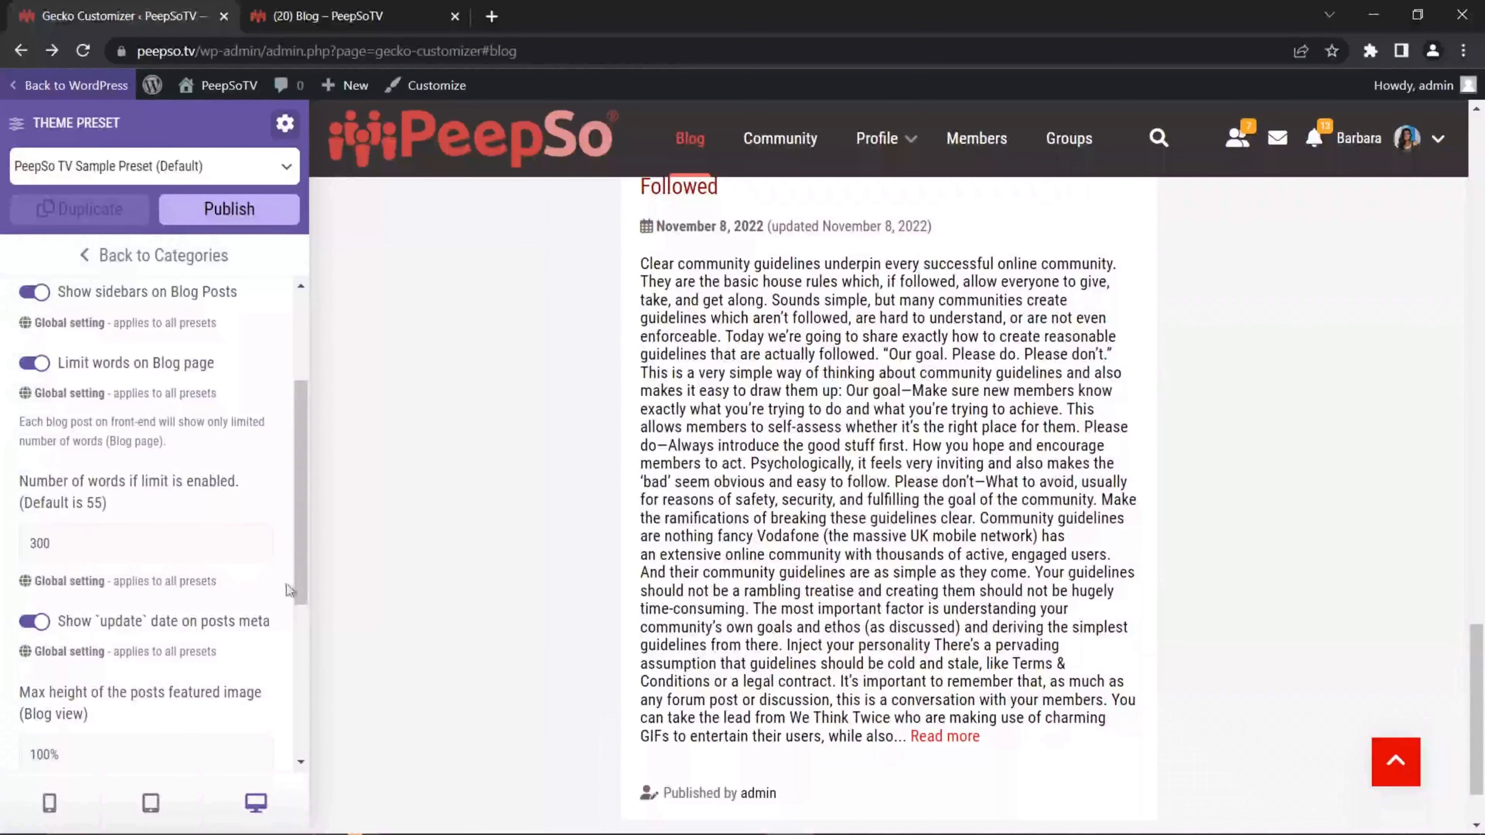
pyautogui.doubleClick(83, 544)
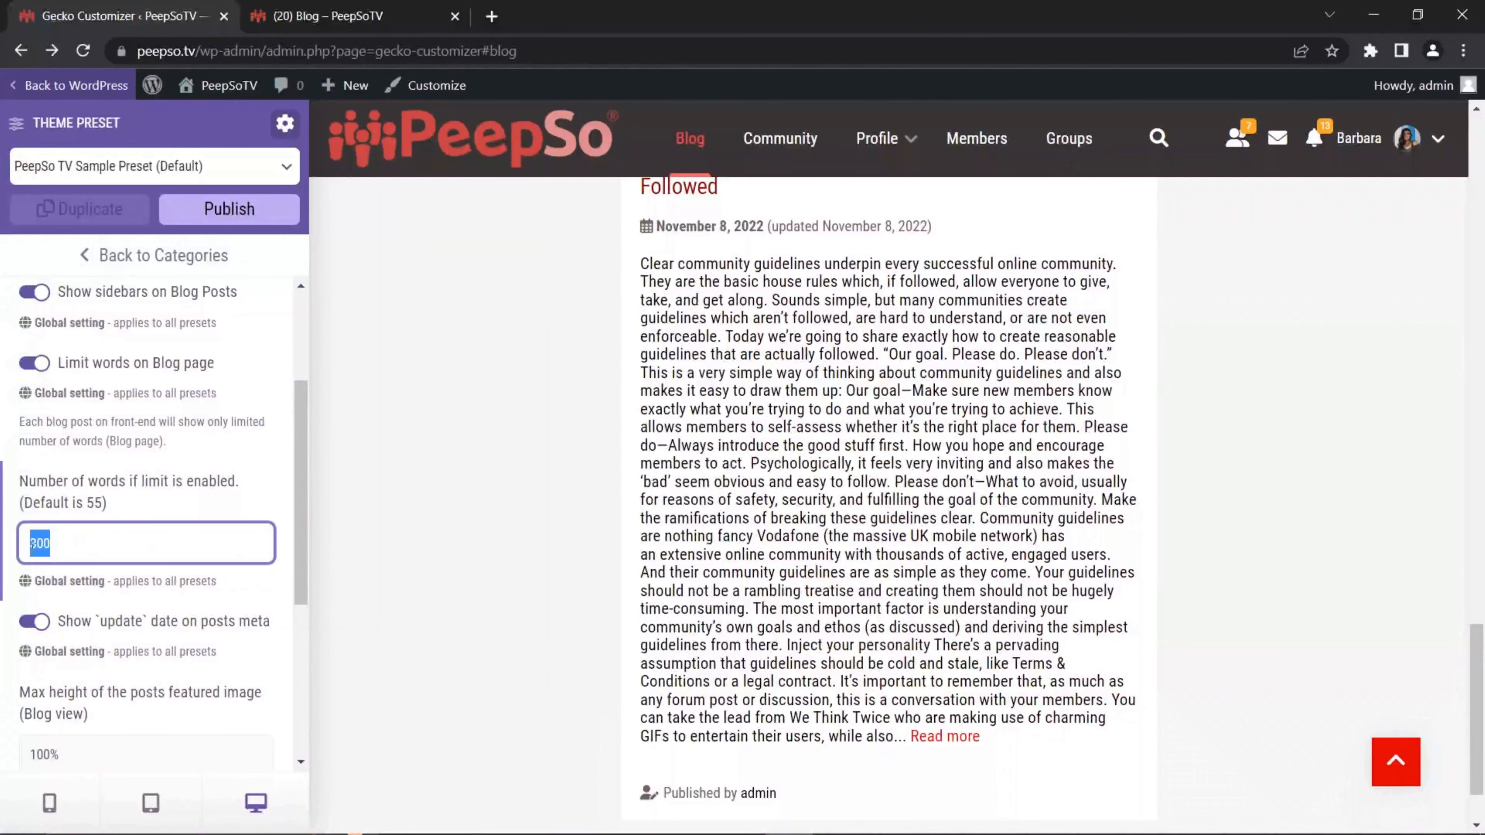
pyautogui.write('55')
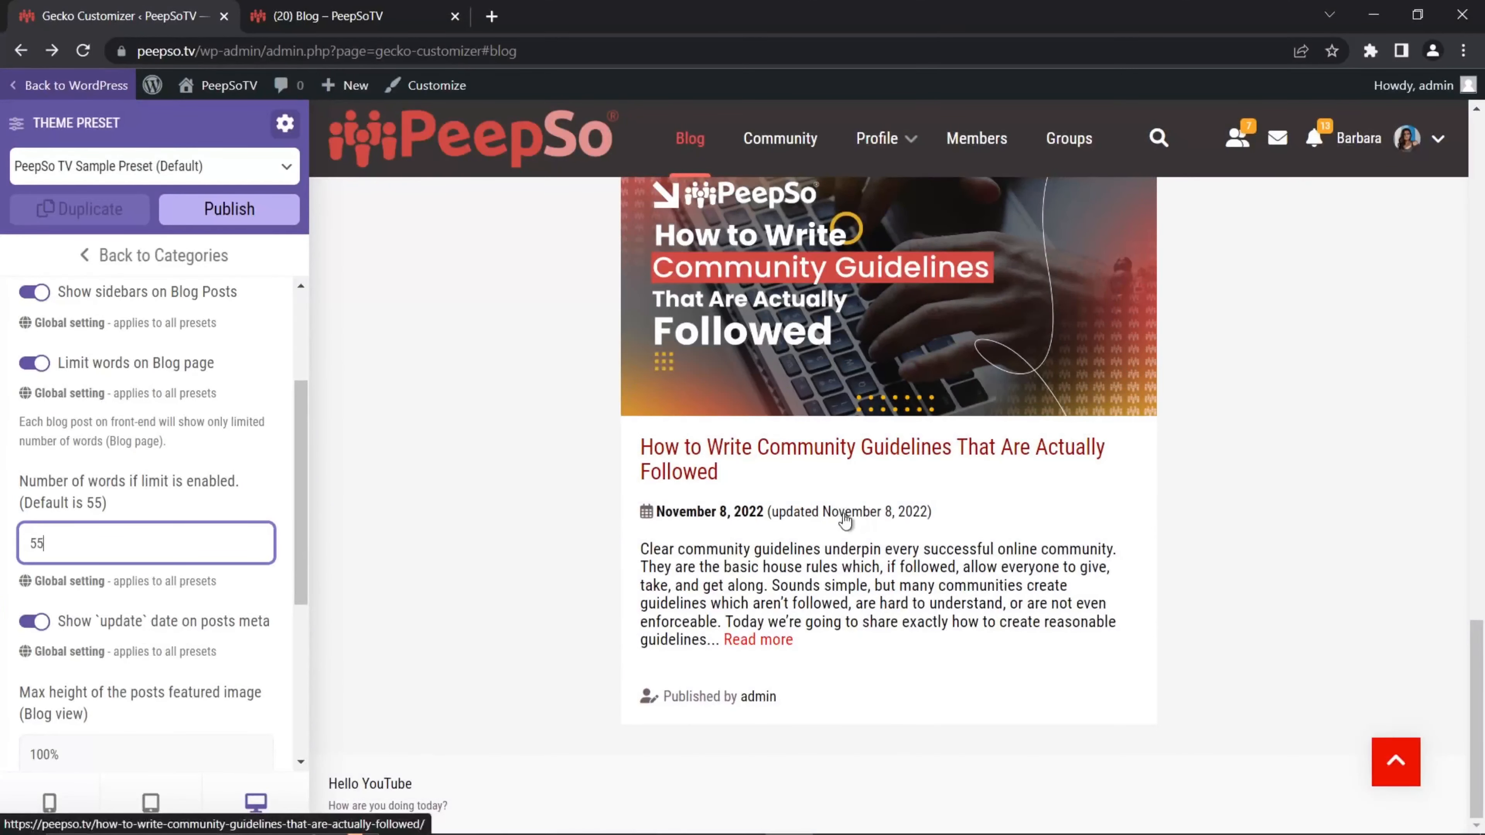
pyautogui.click(34, 621)
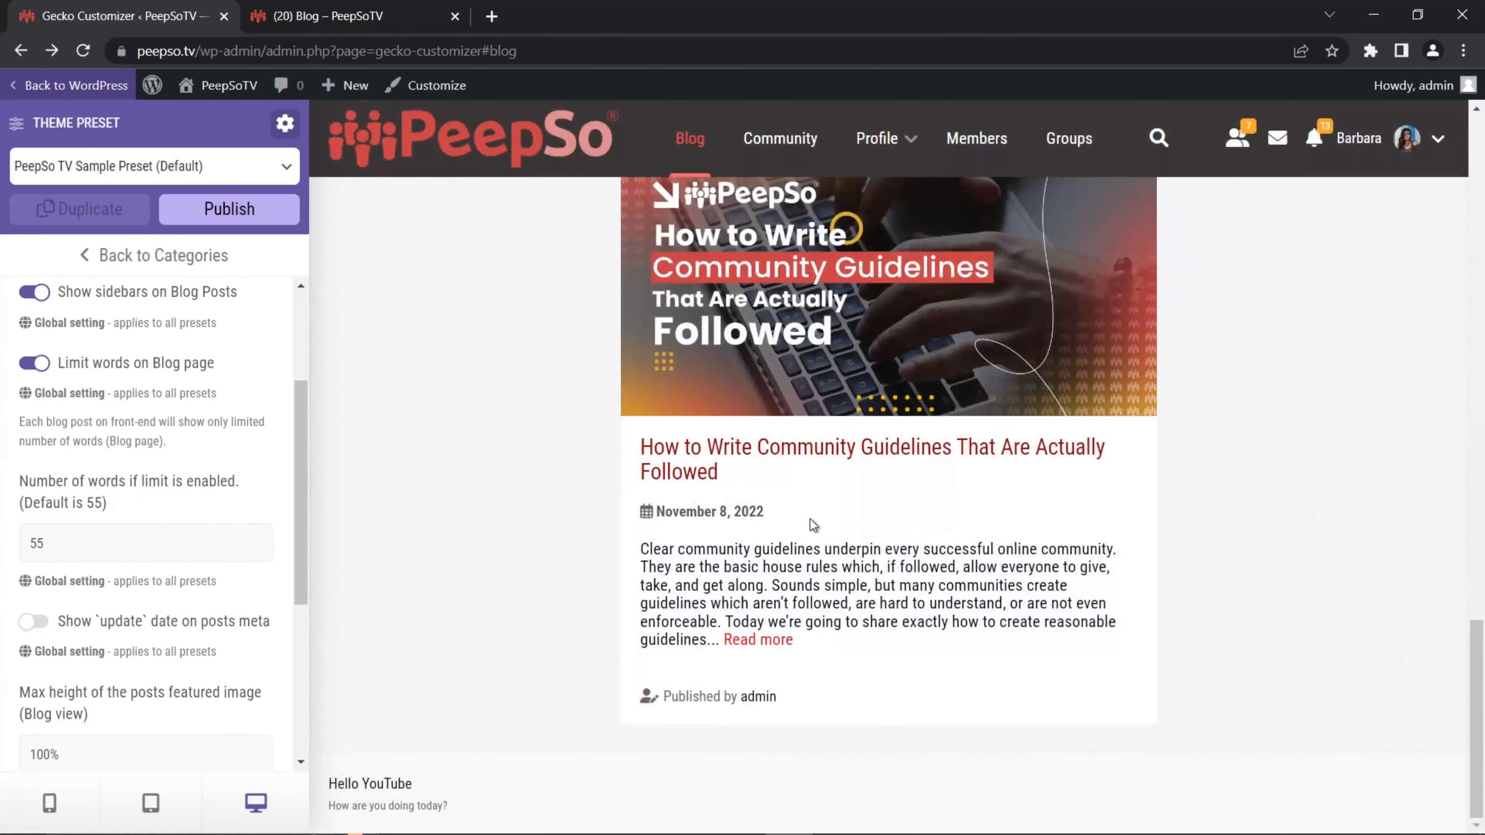
pyautogui.scroll(15, 873, 578)
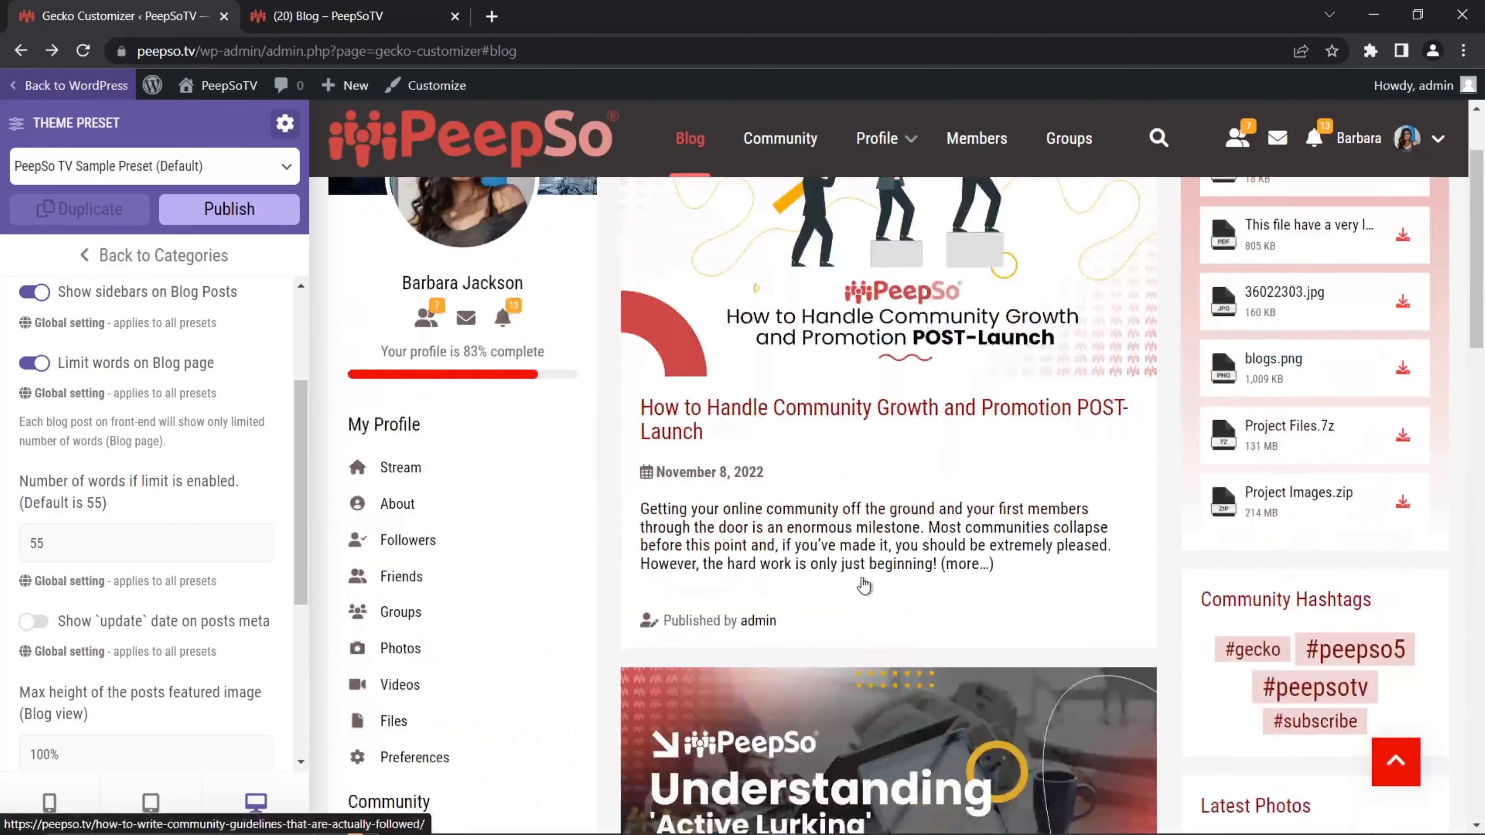
pyautogui.scroll(-5, 155, 580)
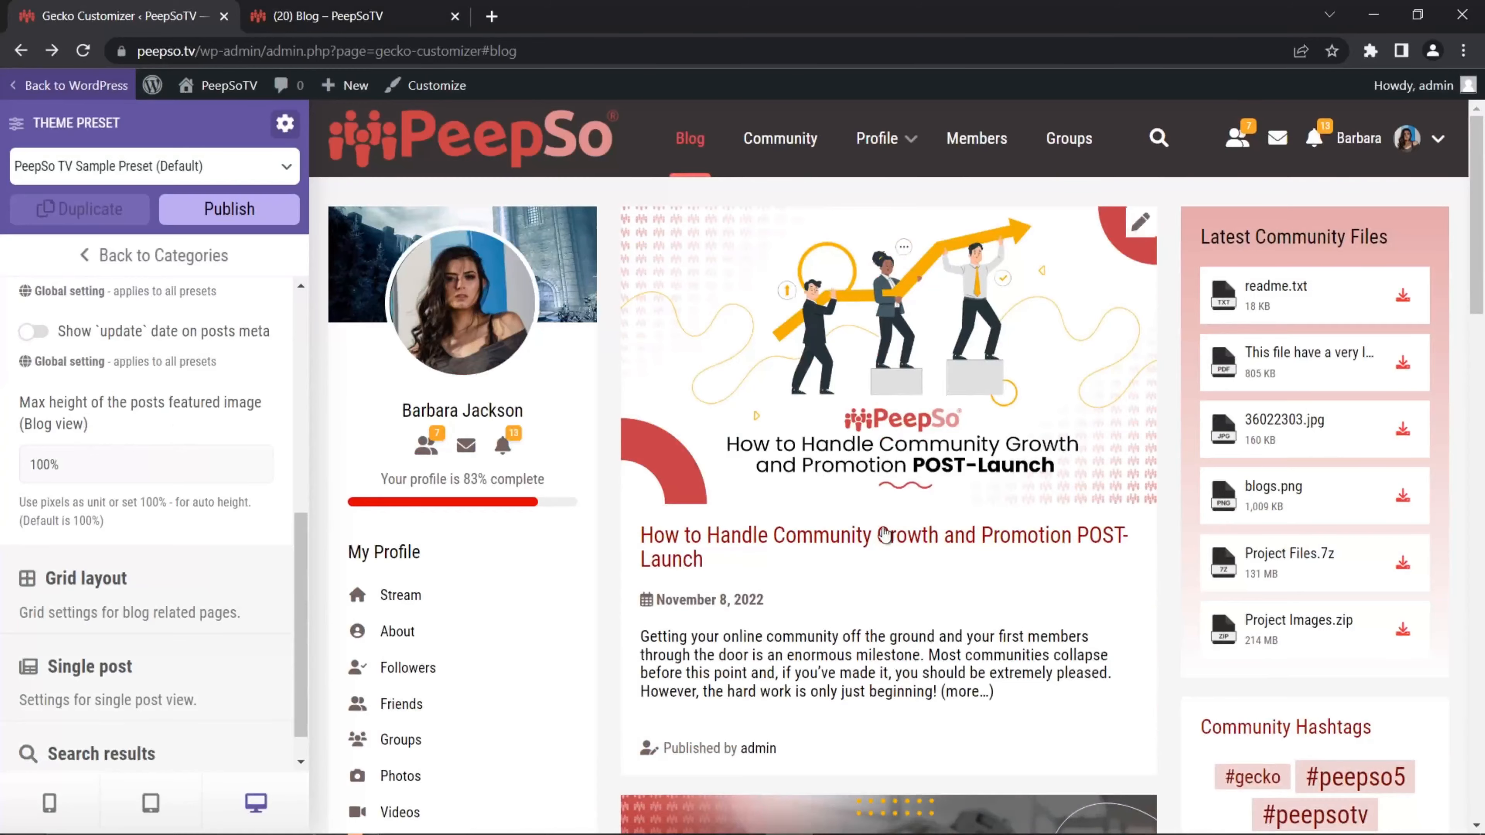
pyautogui.scroll(-8, 885, 535)
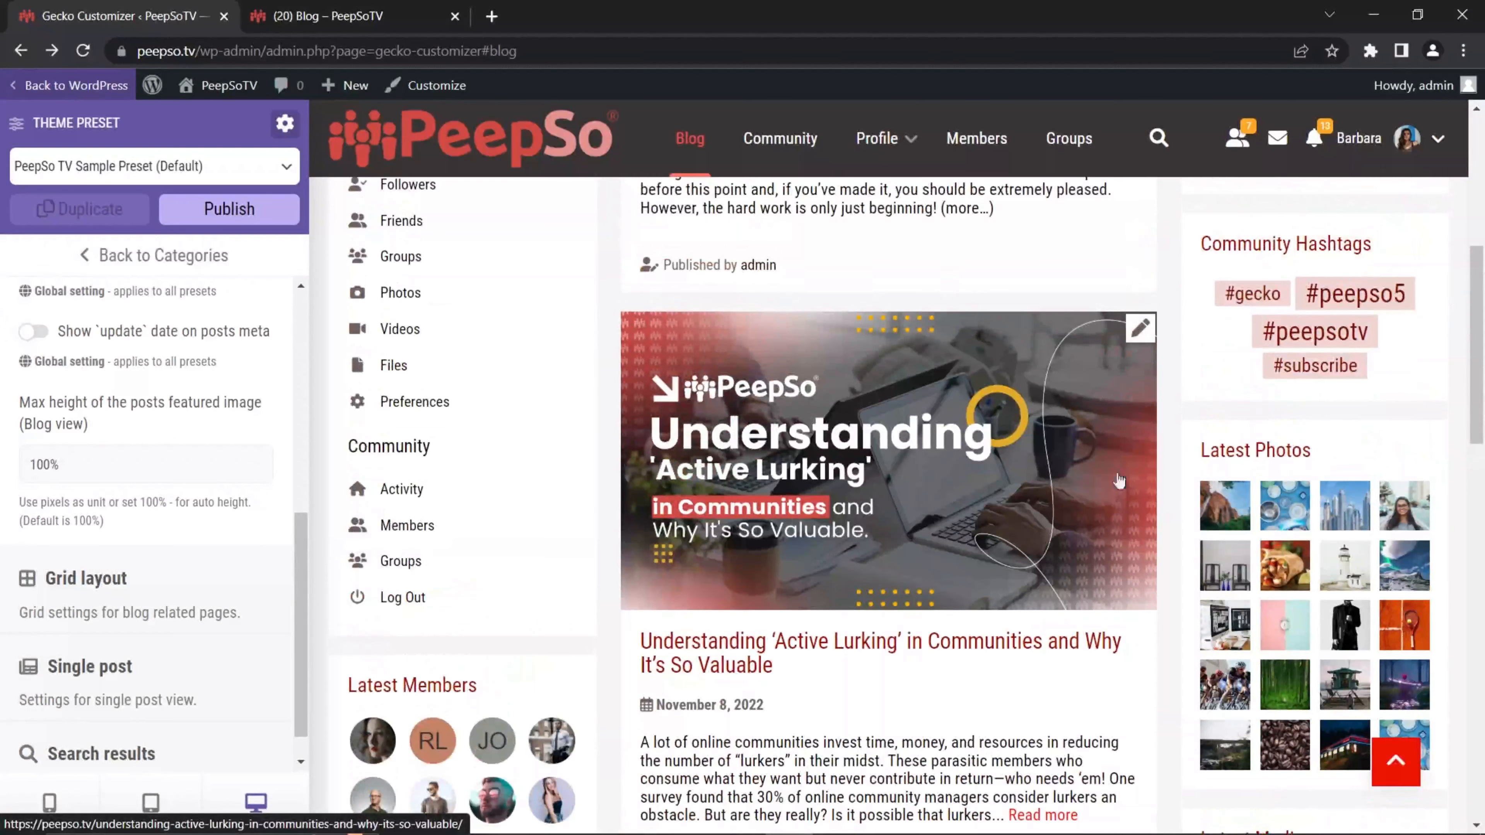
pyautogui.scroll(8, 994, 497)
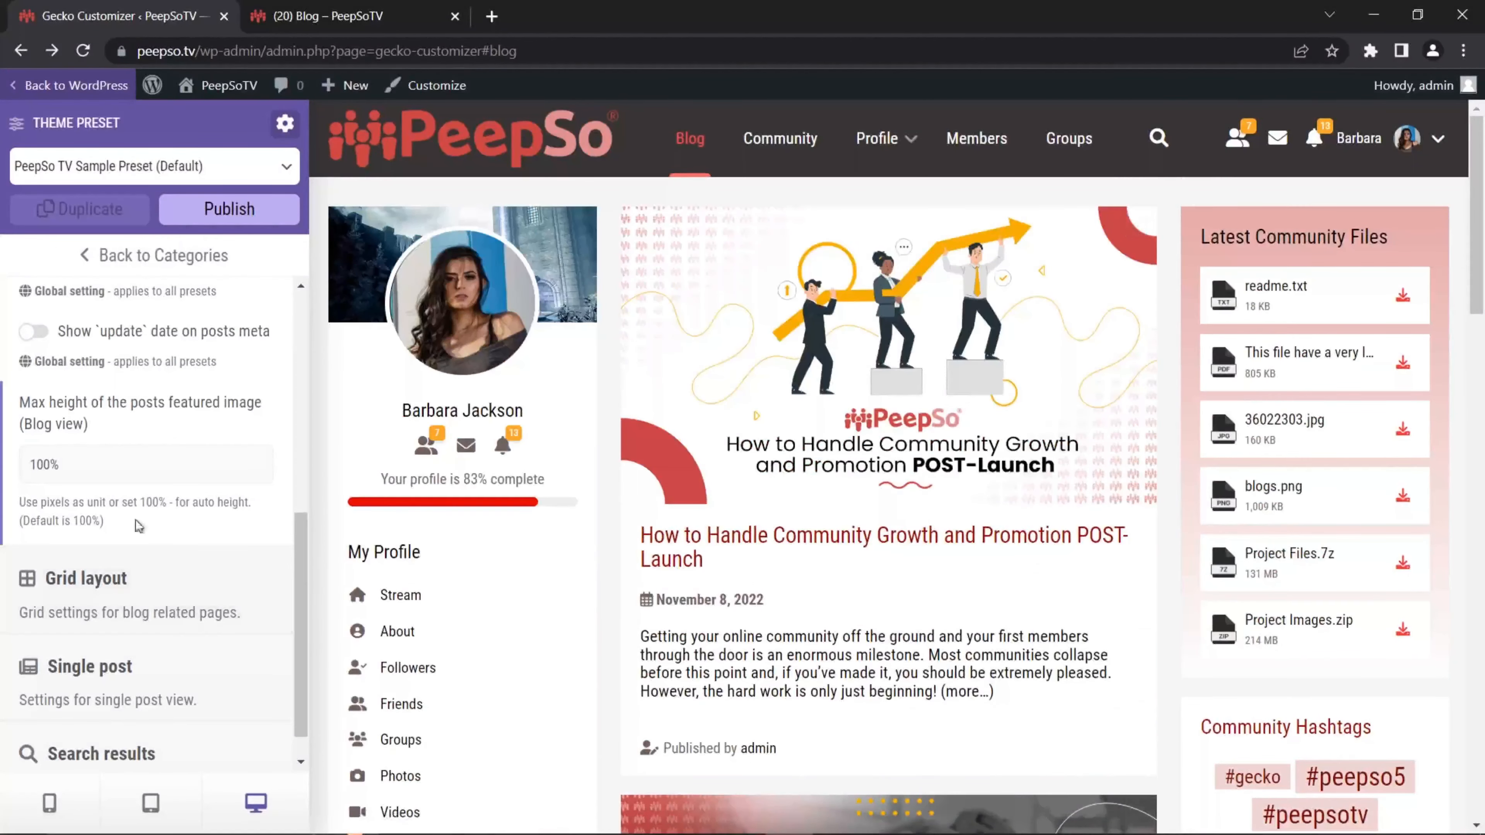
# Step: Set the blog featured image max height to 50px and check the preview
pyautogui.click(69, 464)
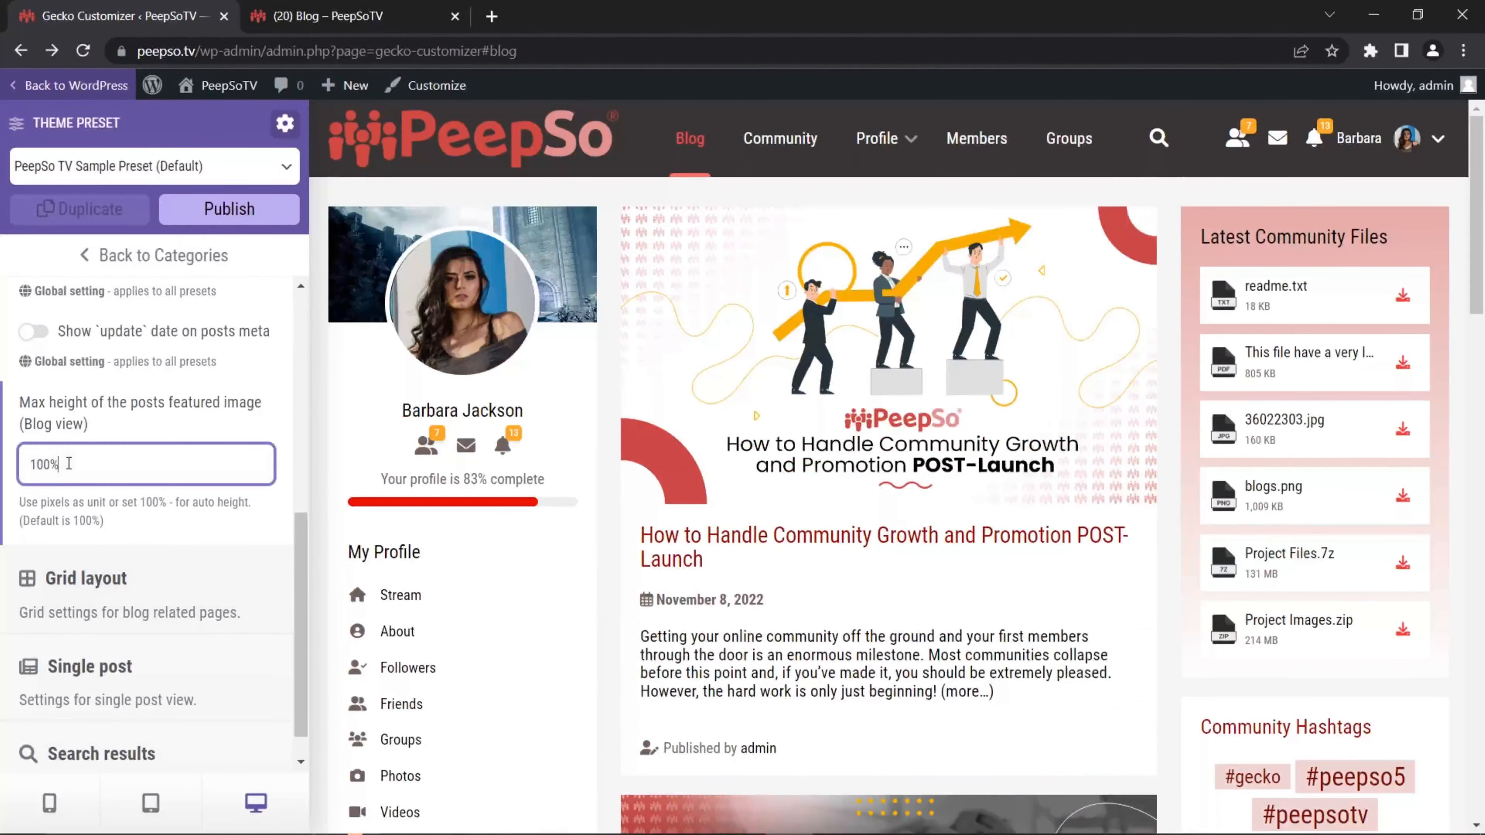
pyautogui.moveTo(79, 464); pyautogui.dragTo(28, 466)
pyautogui.write('50px')
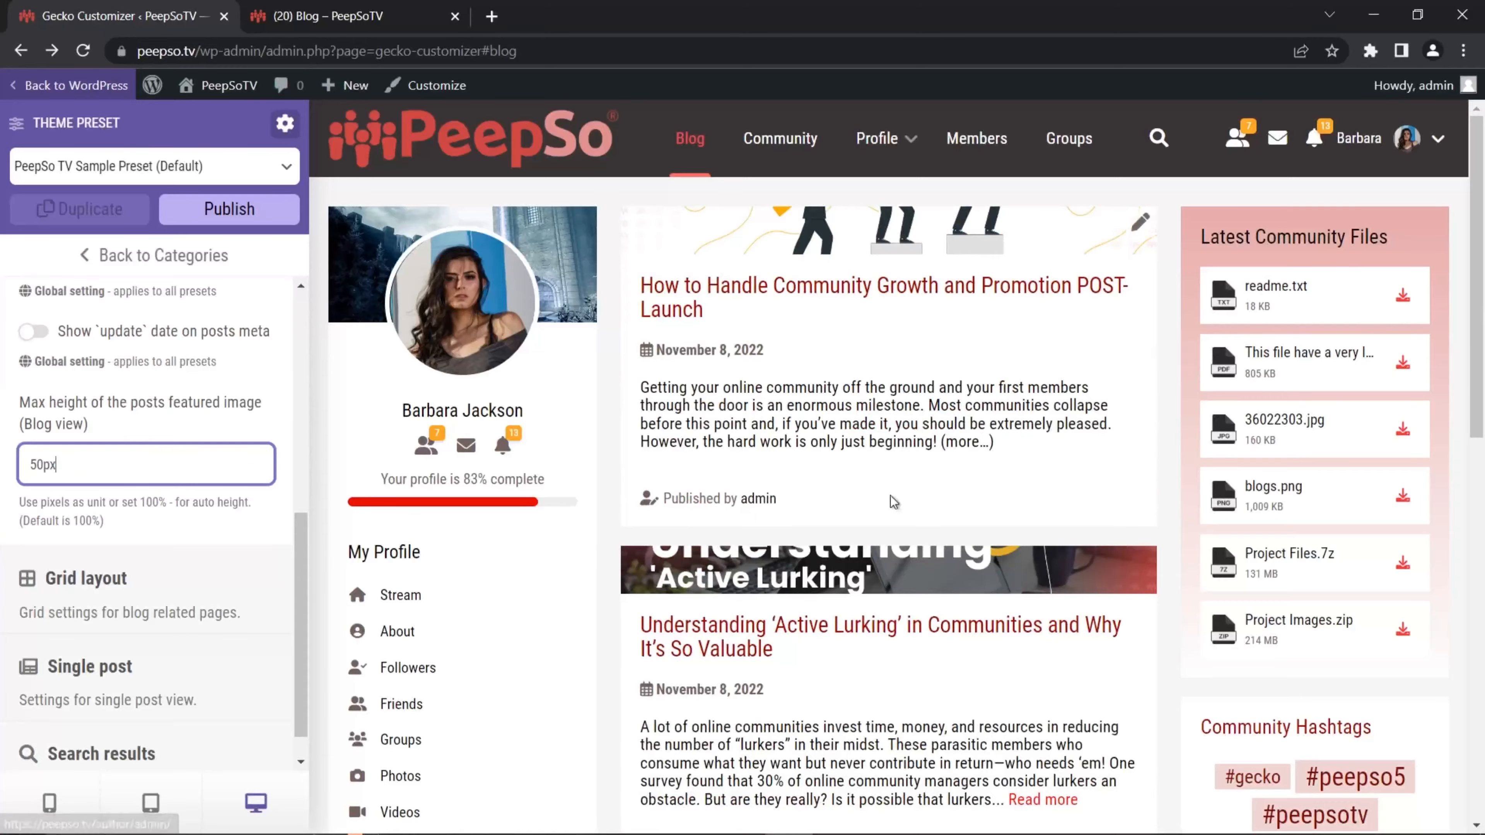
pyautogui.scroll(-5, 895, 503)
pyautogui.scroll(3, 858, 517)
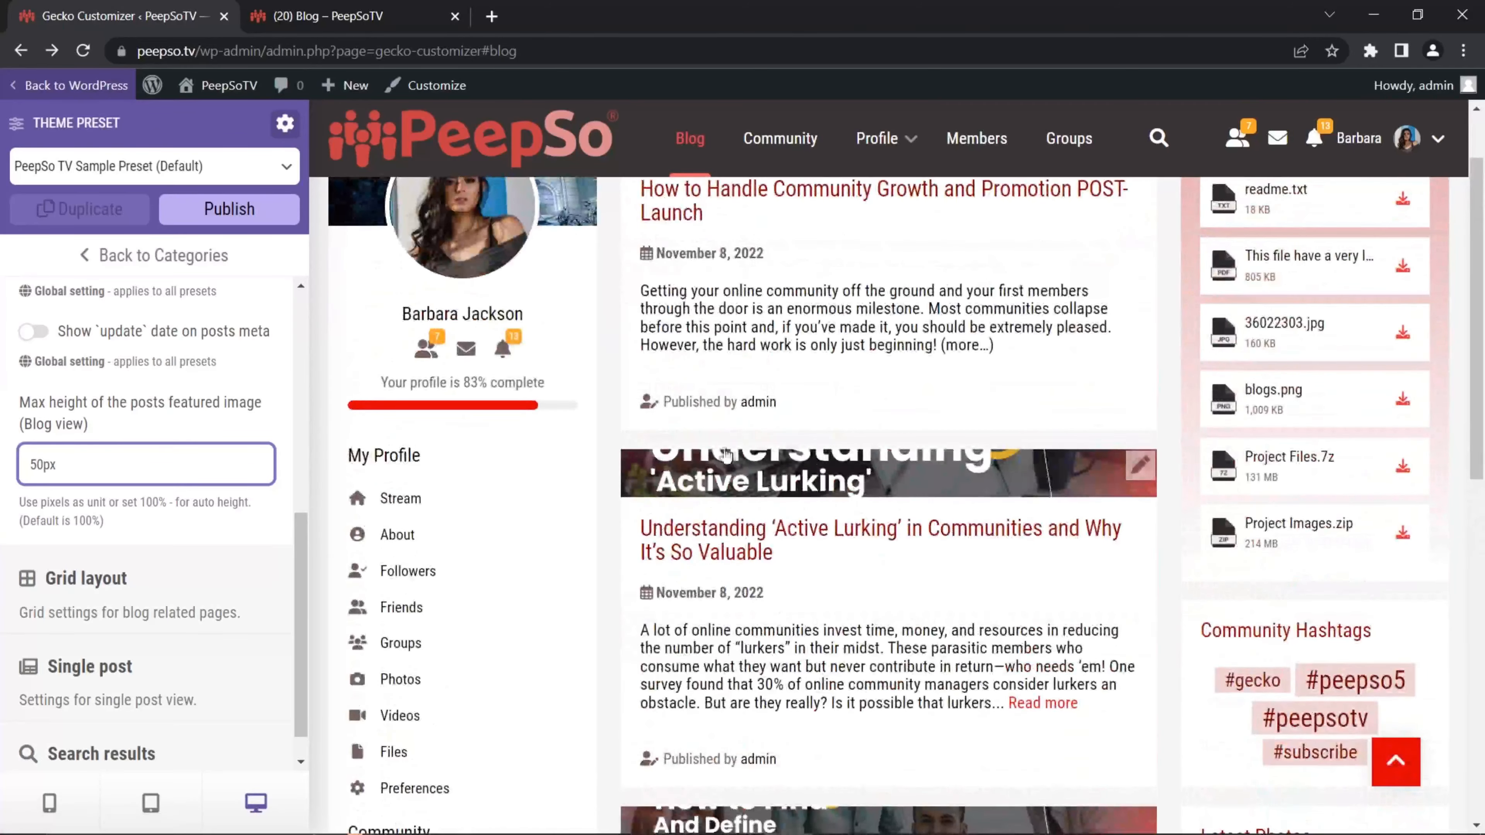
pyautogui.scroll(-5, 851, 558)
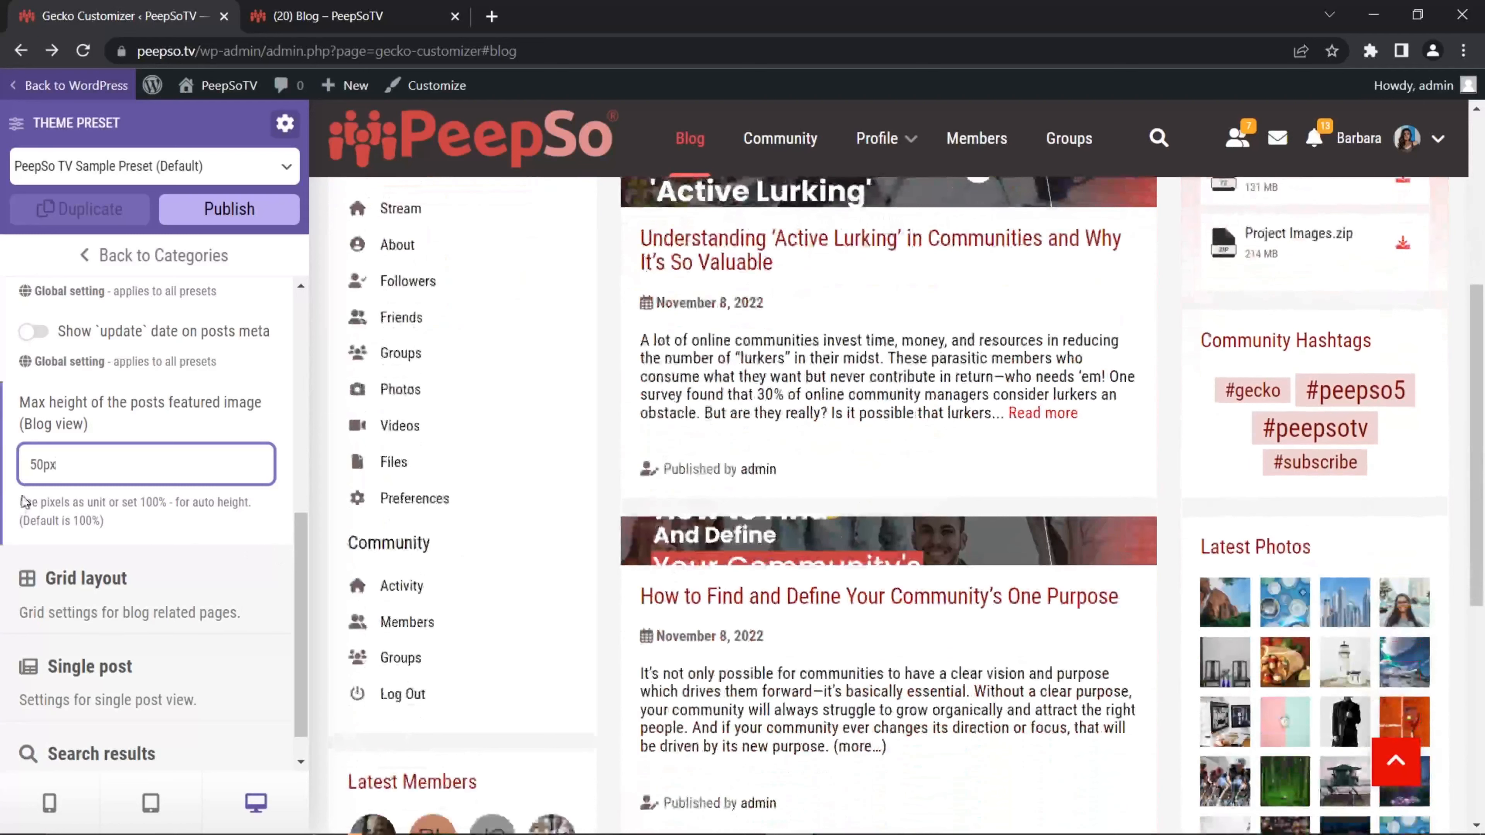
# Step: Change the featured image max height to 200px
pyautogui.moveTo(72, 466); pyautogui.dragTo(20, 460)
pyautogui.write('20')
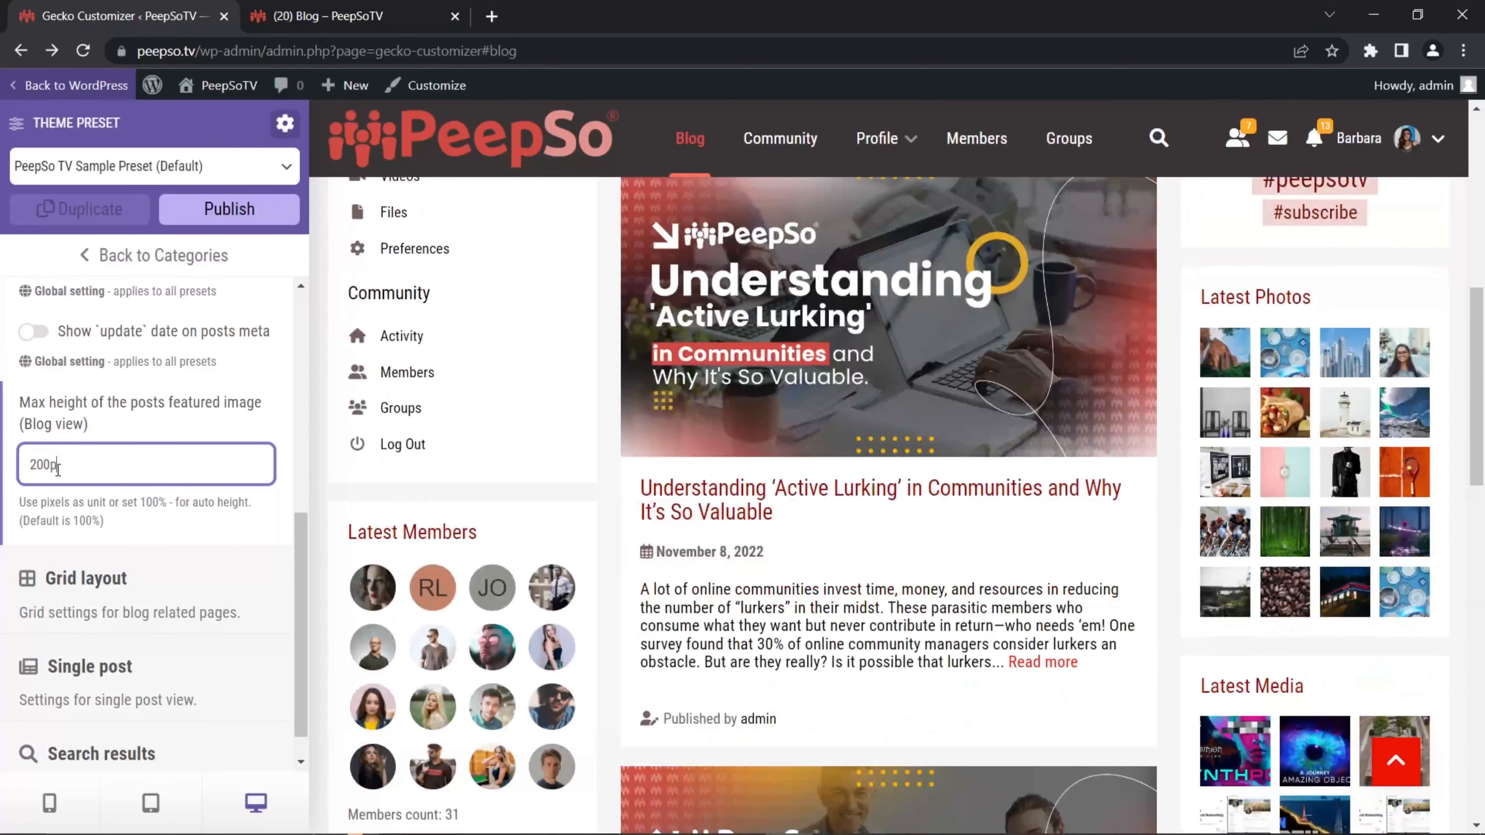
pyautogui.write('0px')
pyautogui.scroll(-3, 833, 496)
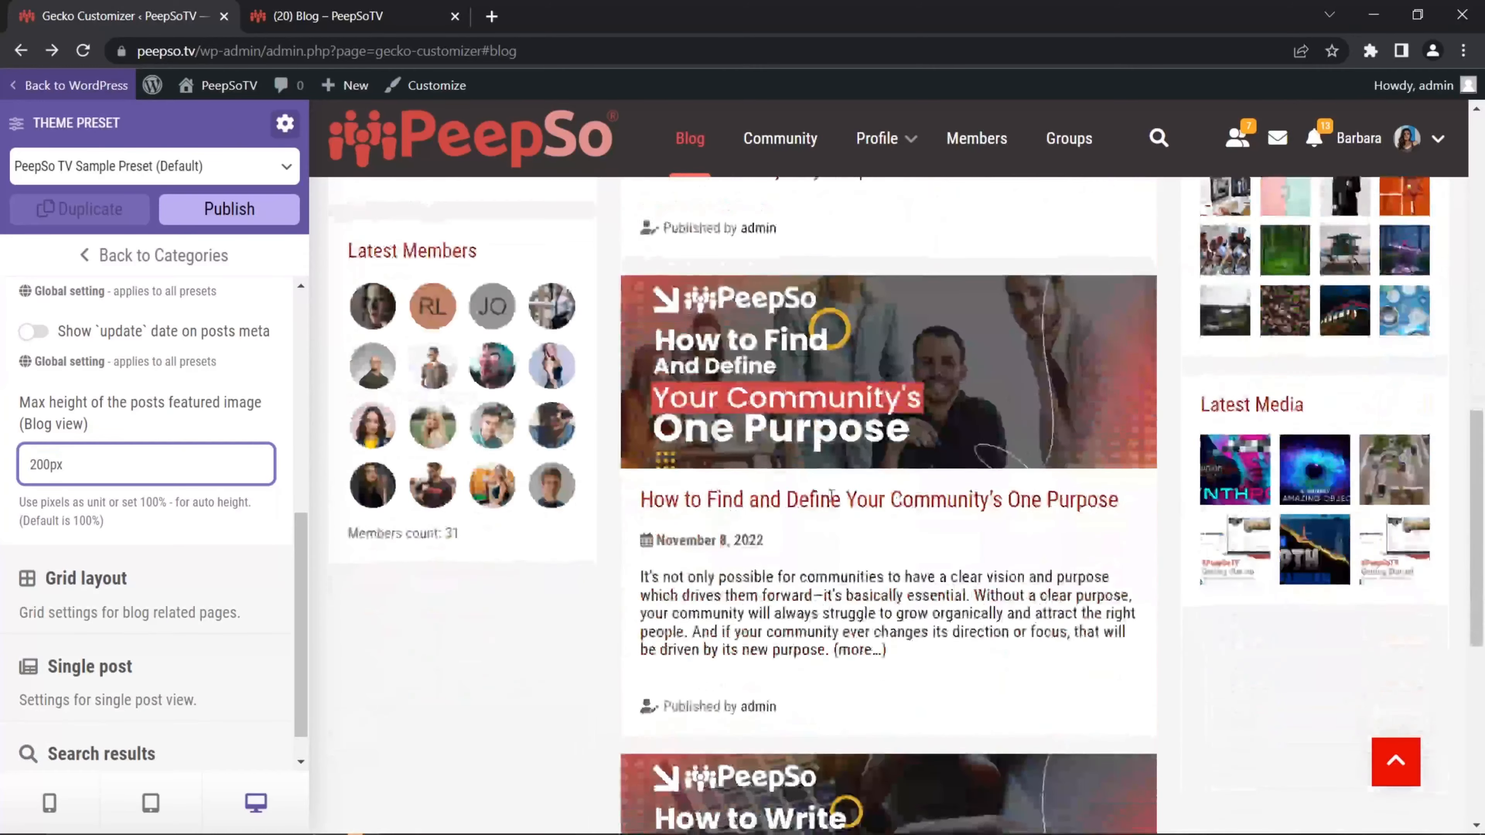
pyautogui.scroll(10, 833, 496)
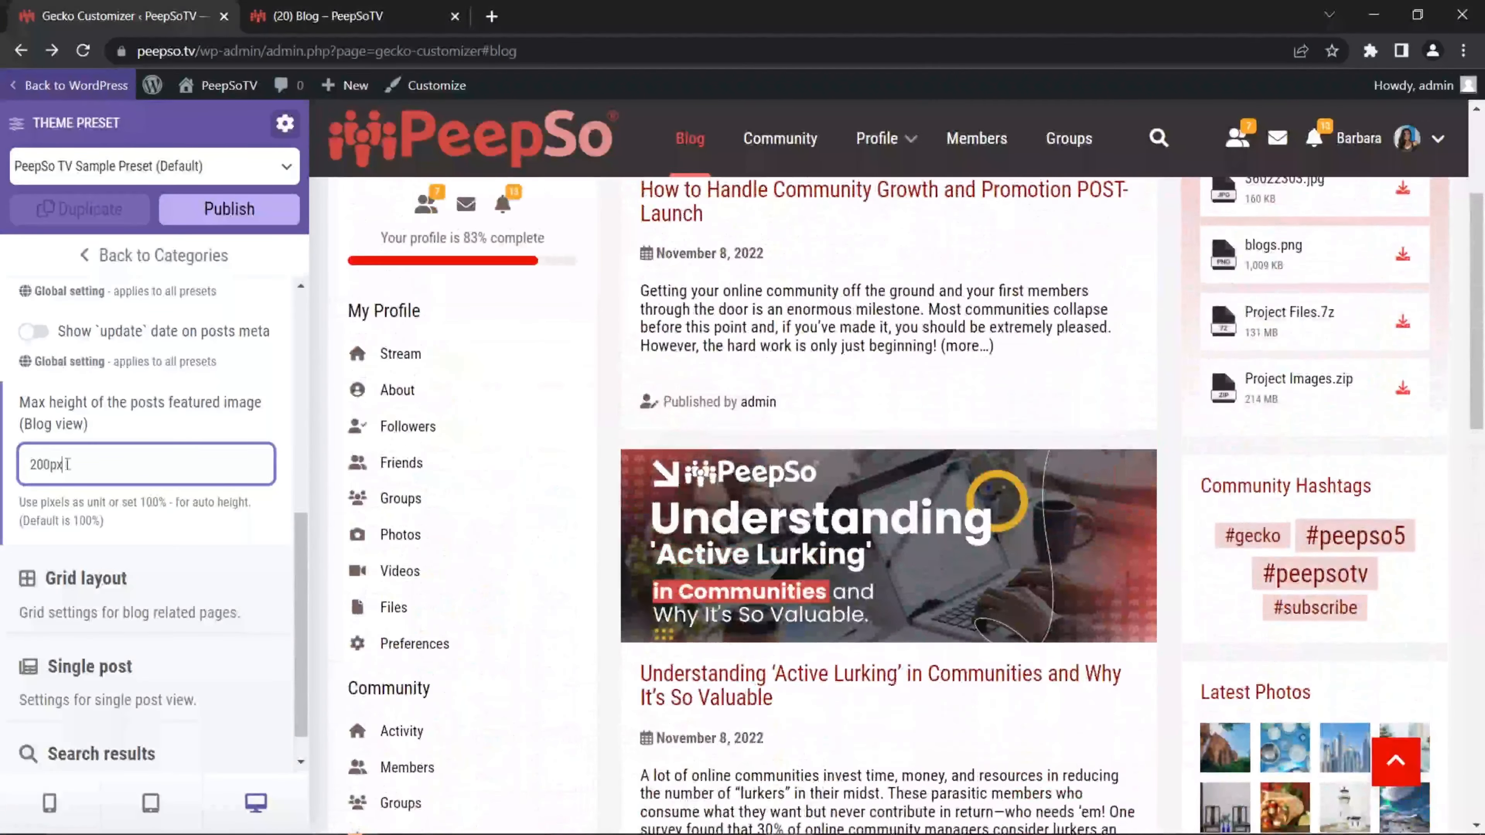
# Step: Restore the featured image max height to 100% and publish the preset
pyautogui.moveTo(68, 465); pyautogui.dragTo(28, 465)
pyautogui.write('100')
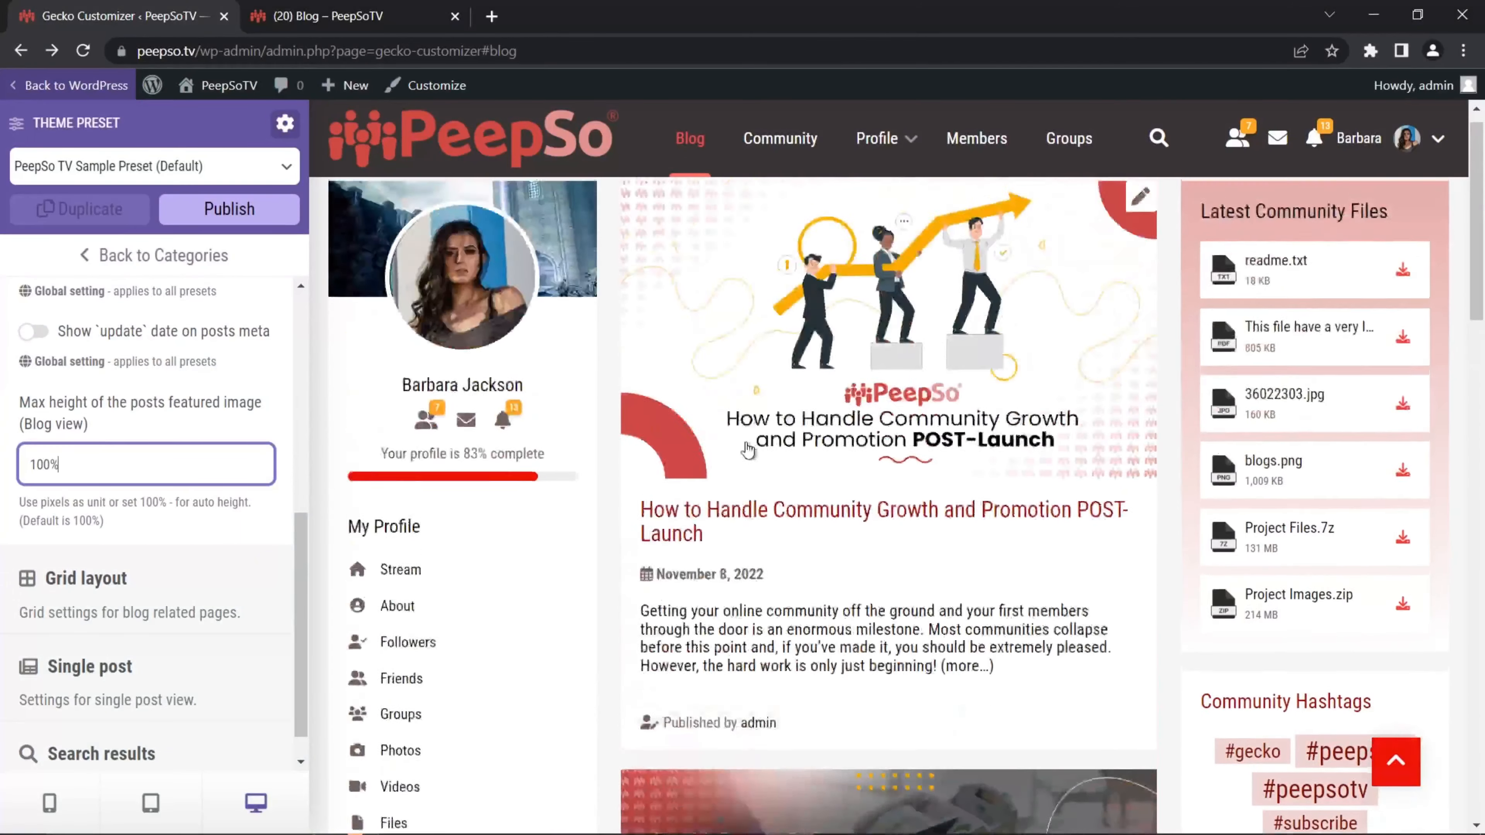
pyautogui.click(238, 222)
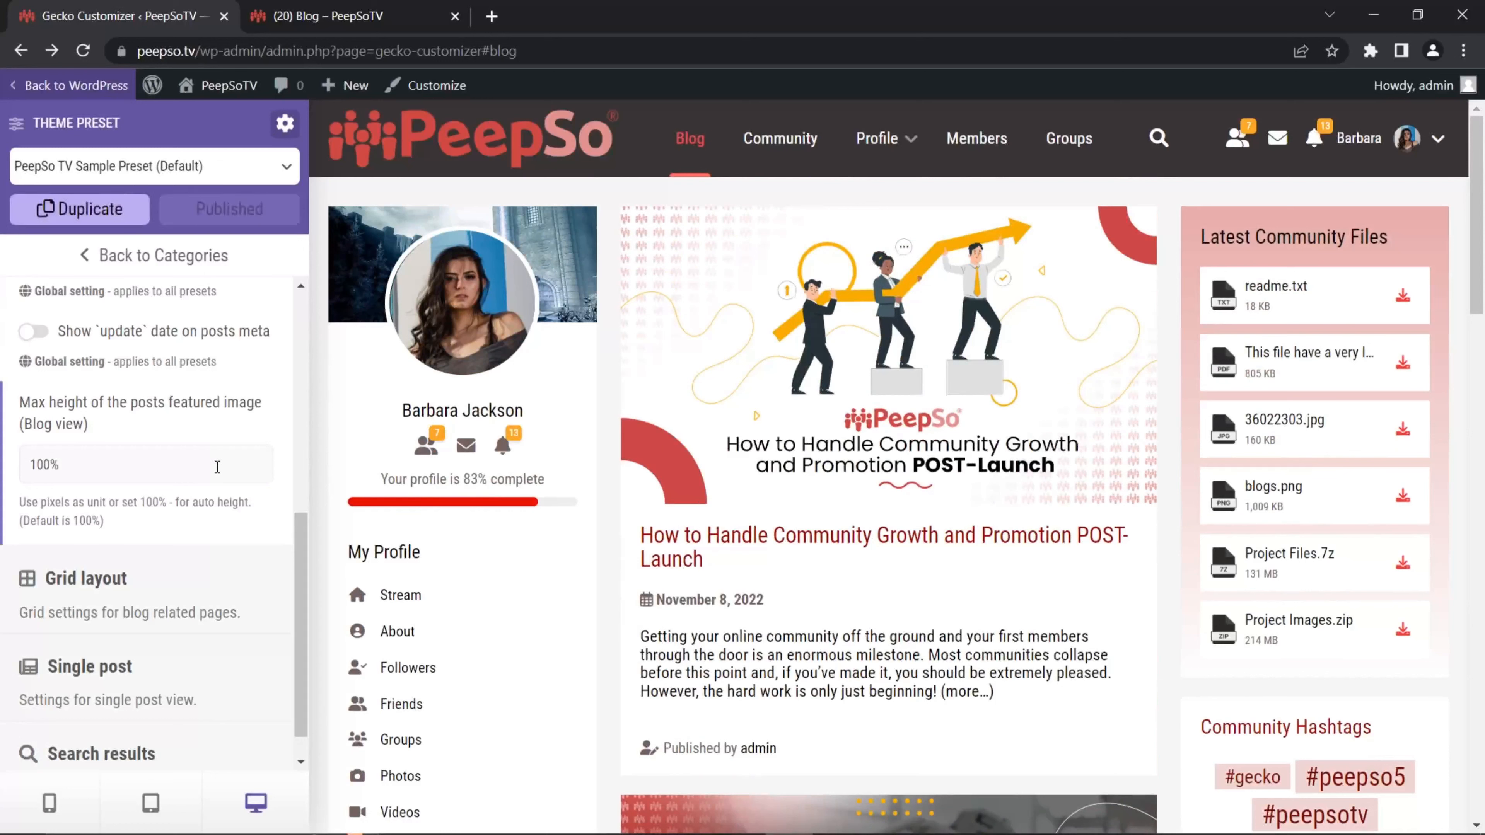
# Step: Turn on the two-column grid layout for the Blog and Search pages
pyautogui.click(97, 581)
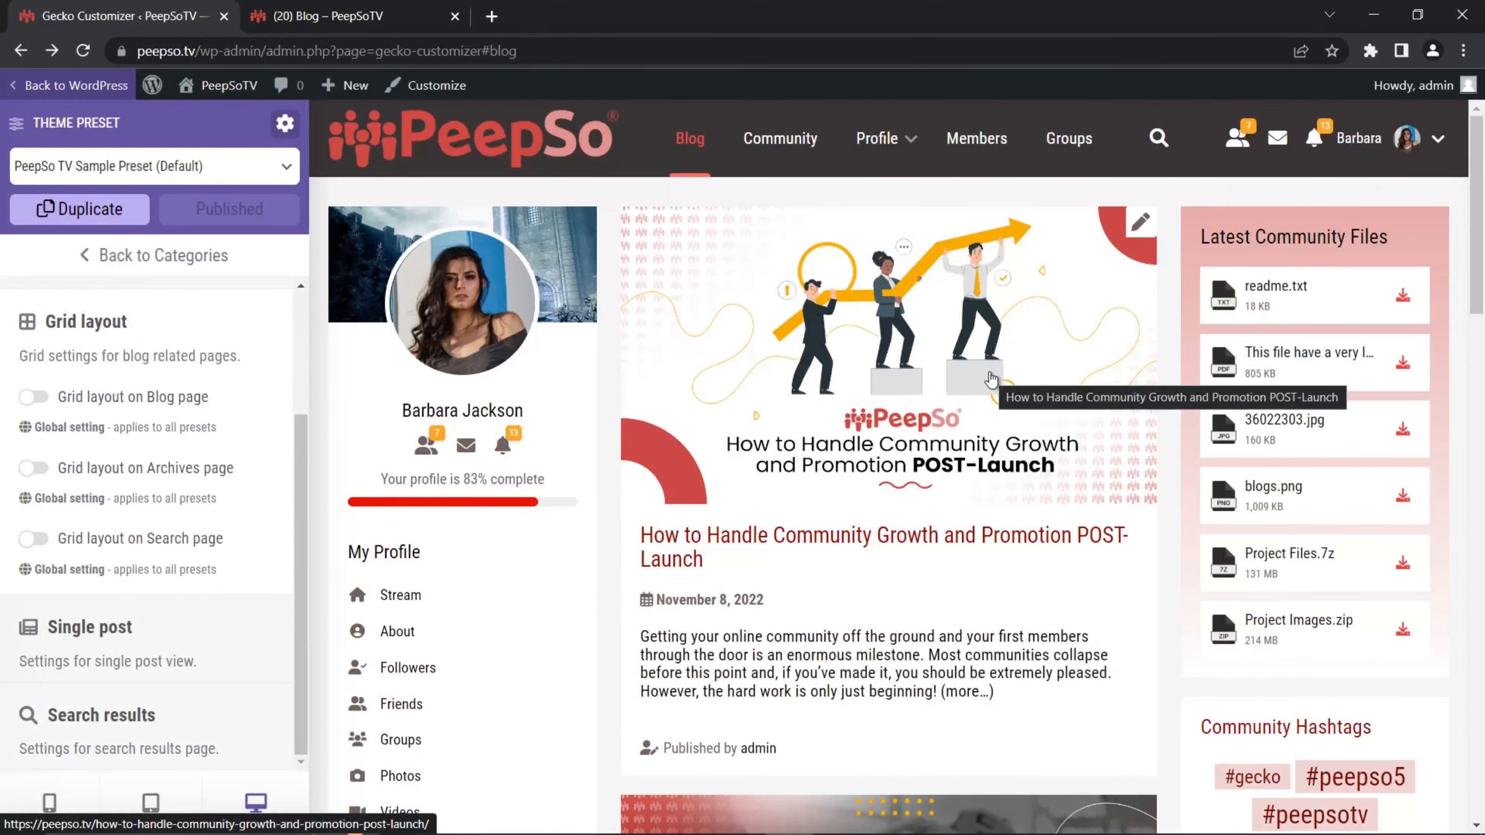
pyautogui.scroll(-10, 988, 377)
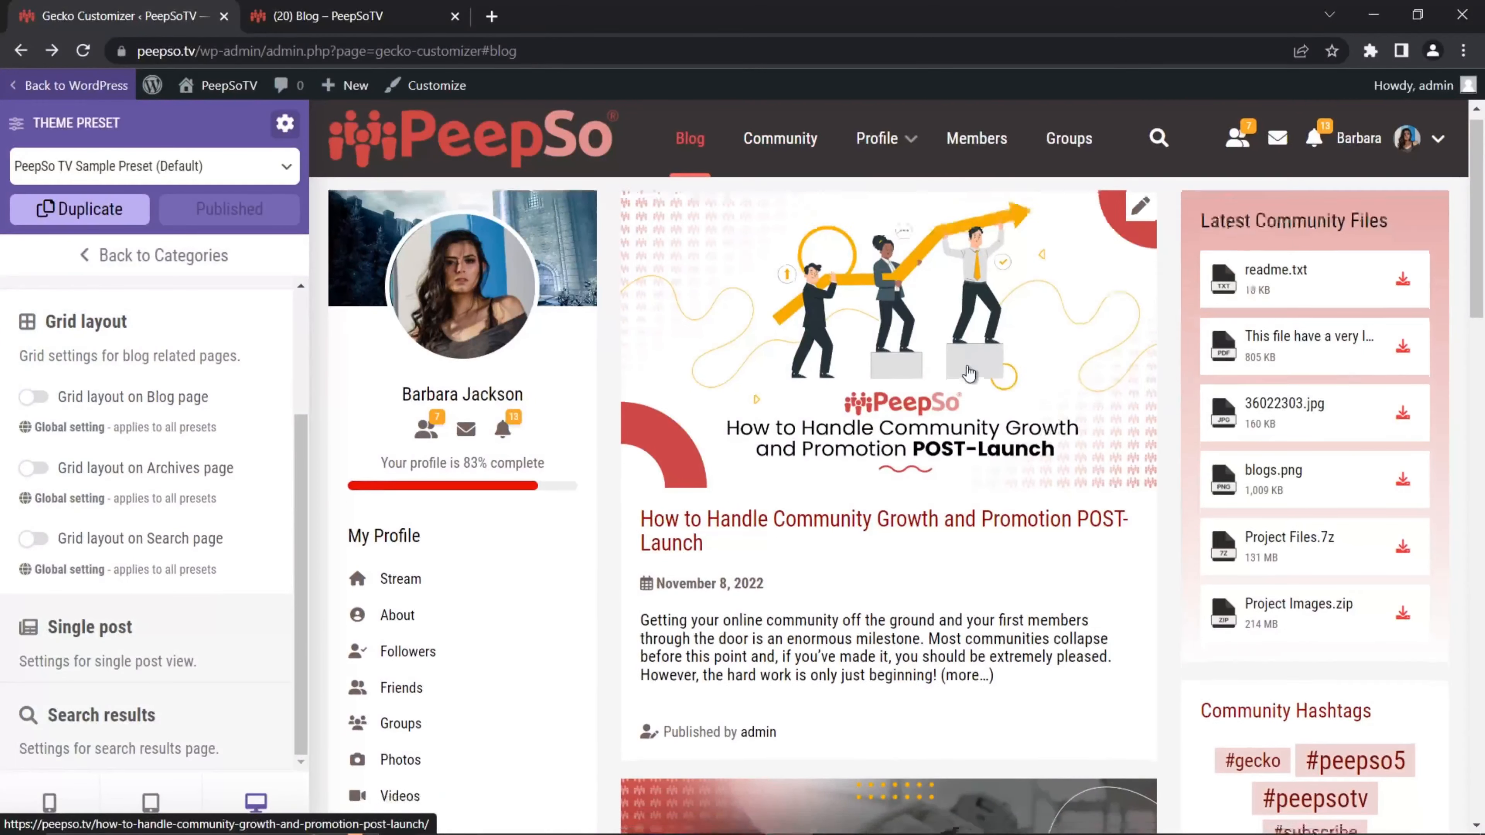
pyautogui.scroll(10, 955, 420)
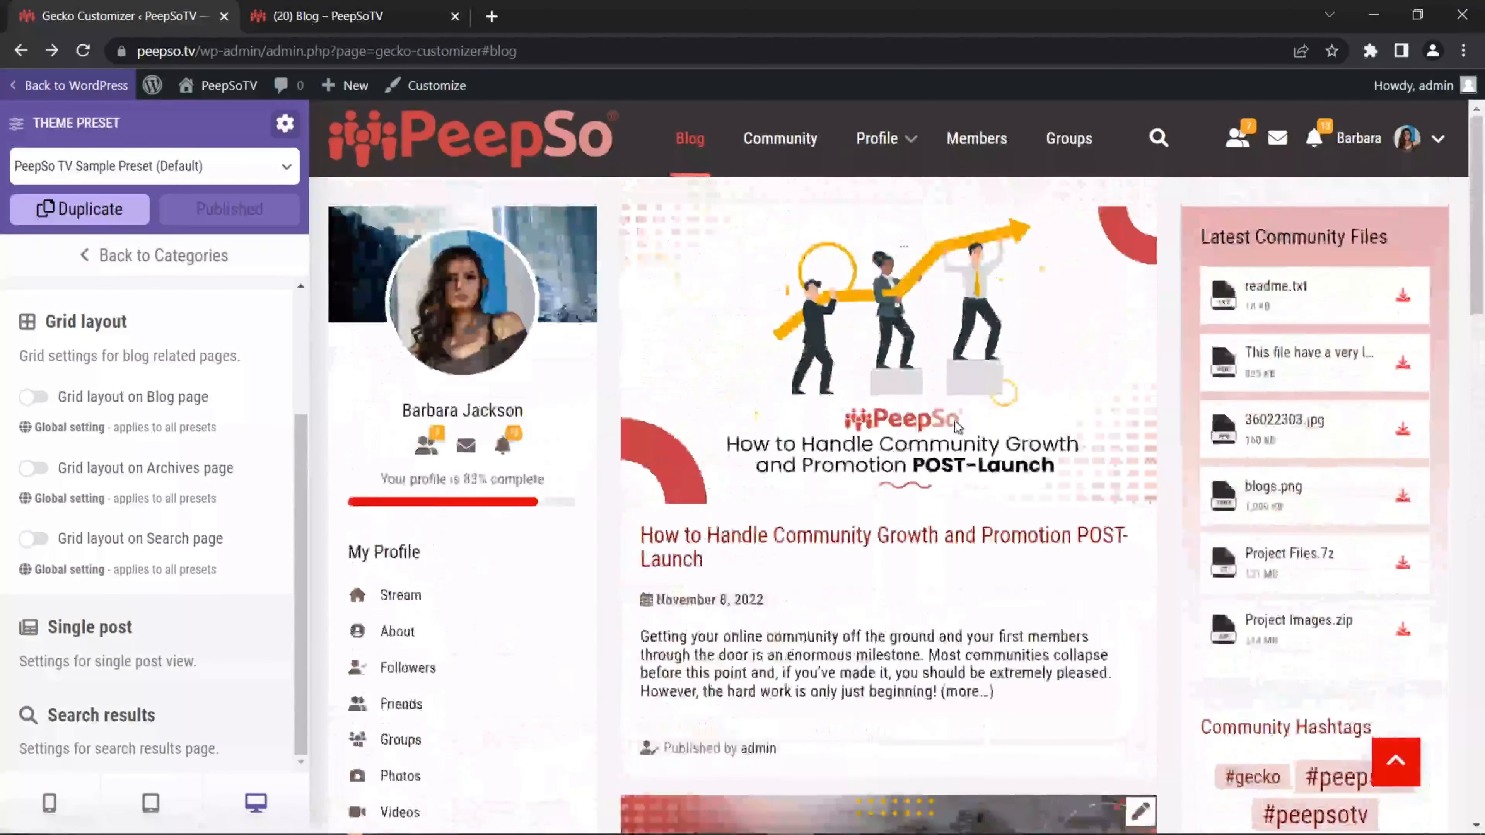
pyautogui.click(34, 398)
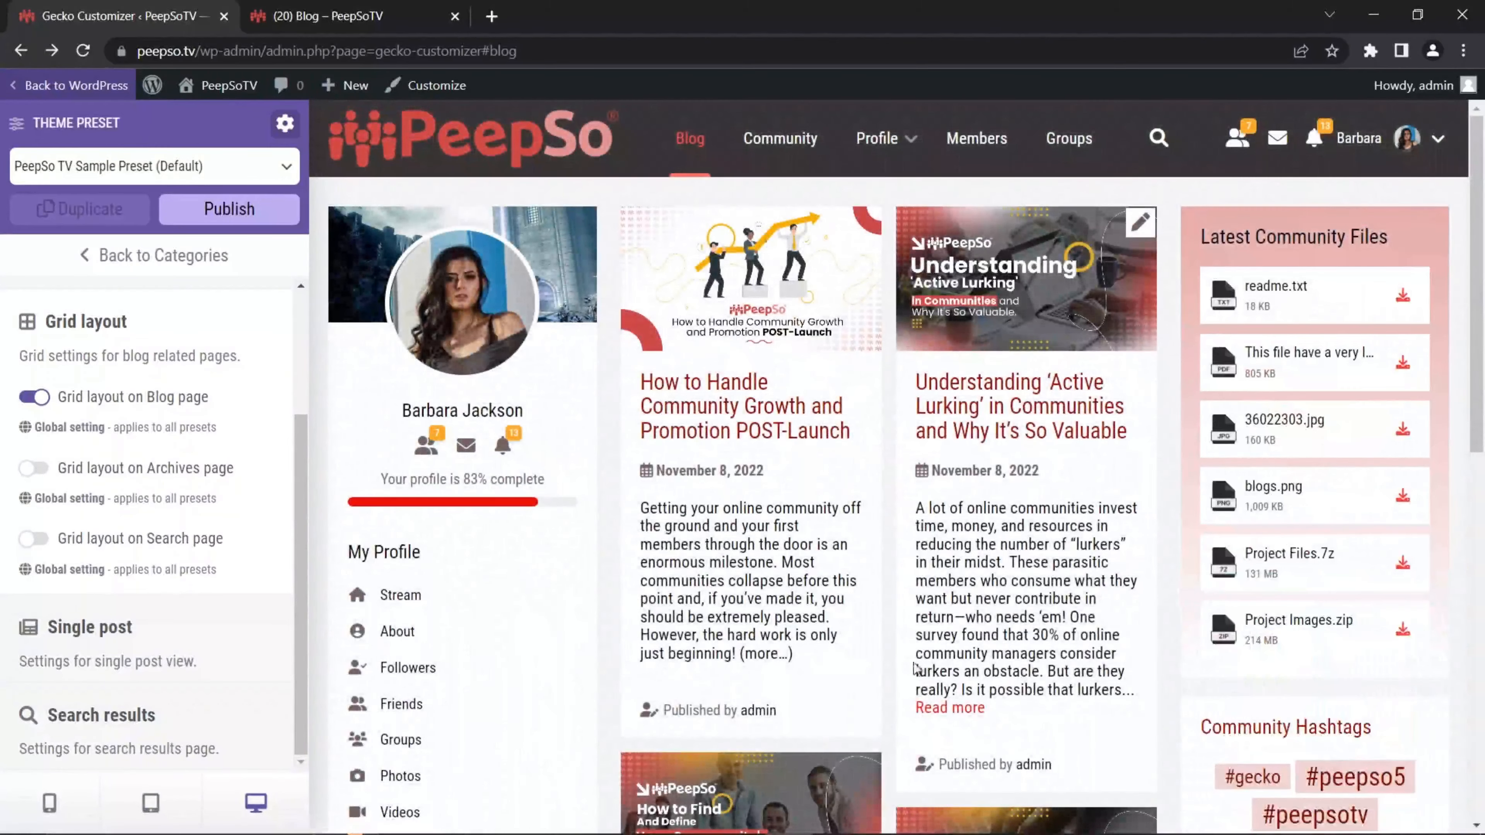
pyautogui.scroll(-4, 1014, 565)
pyautogui.scroll(-8, 1015, 565)
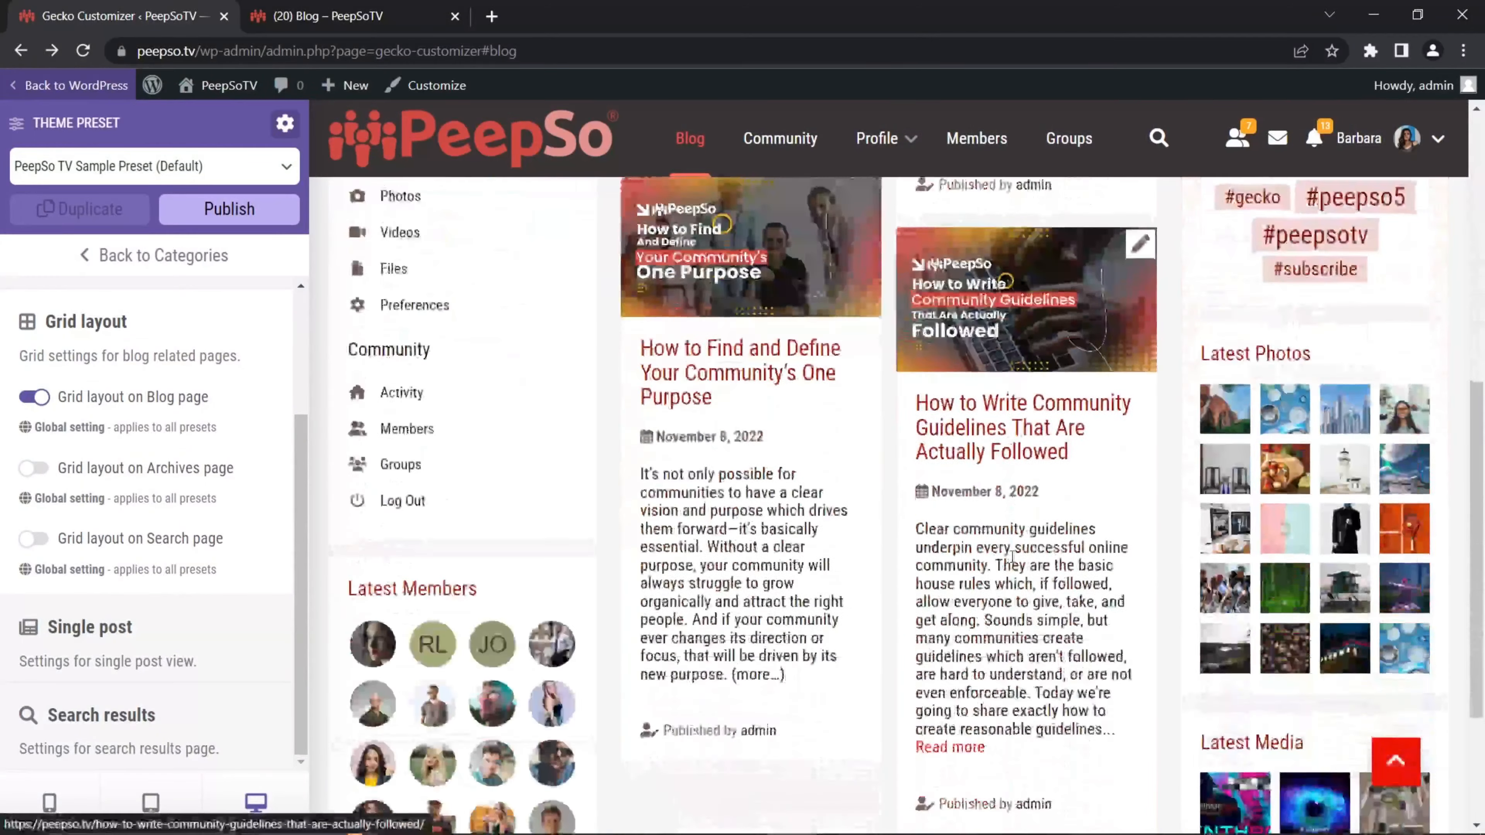
pyautogui.scroll(6, 824, 563)
pyautogui.scroll(7, 821, 560)
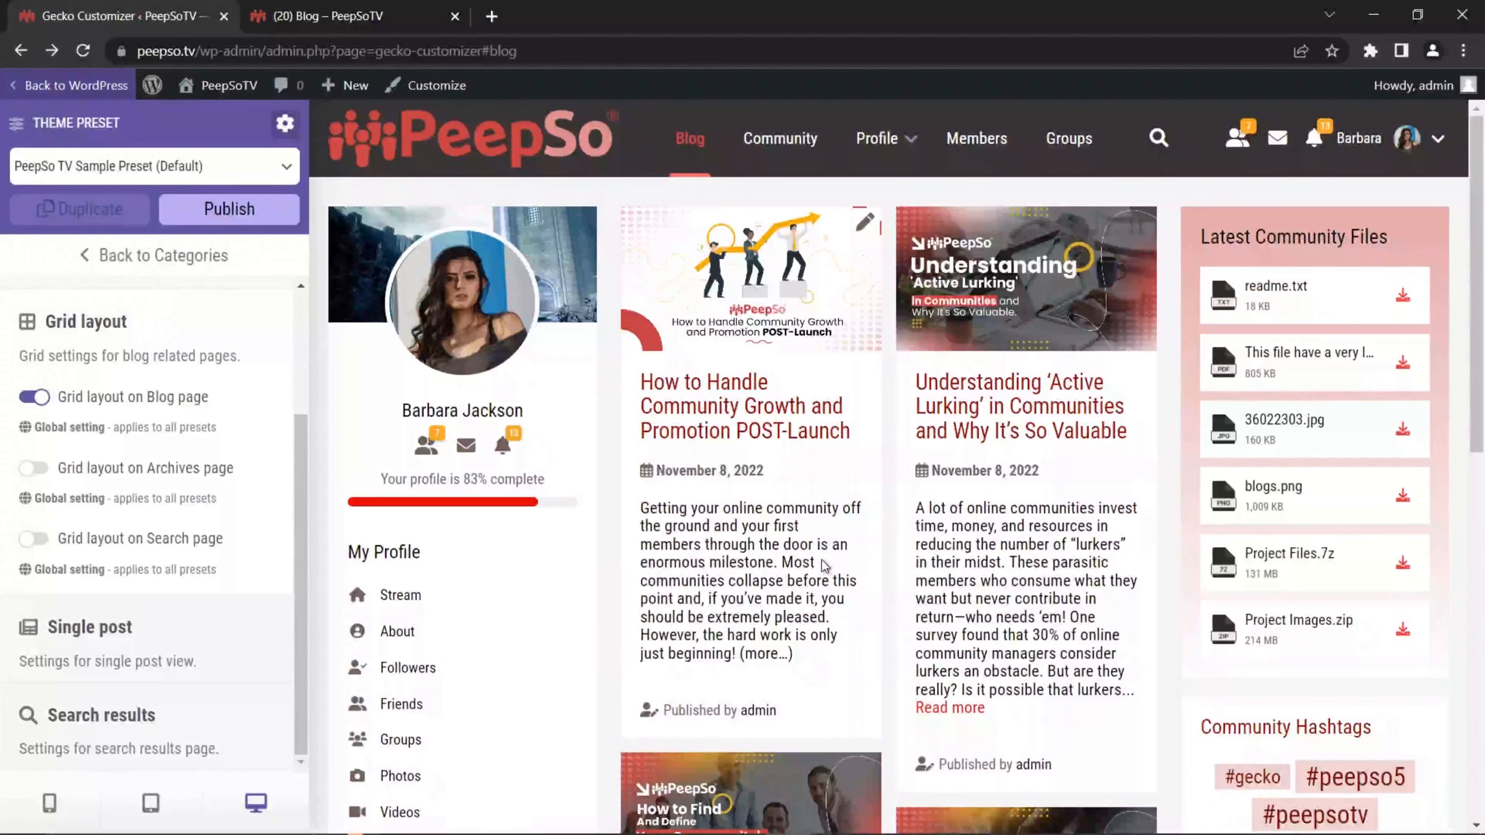
pyautogui.scroll(-5, 839, 721)
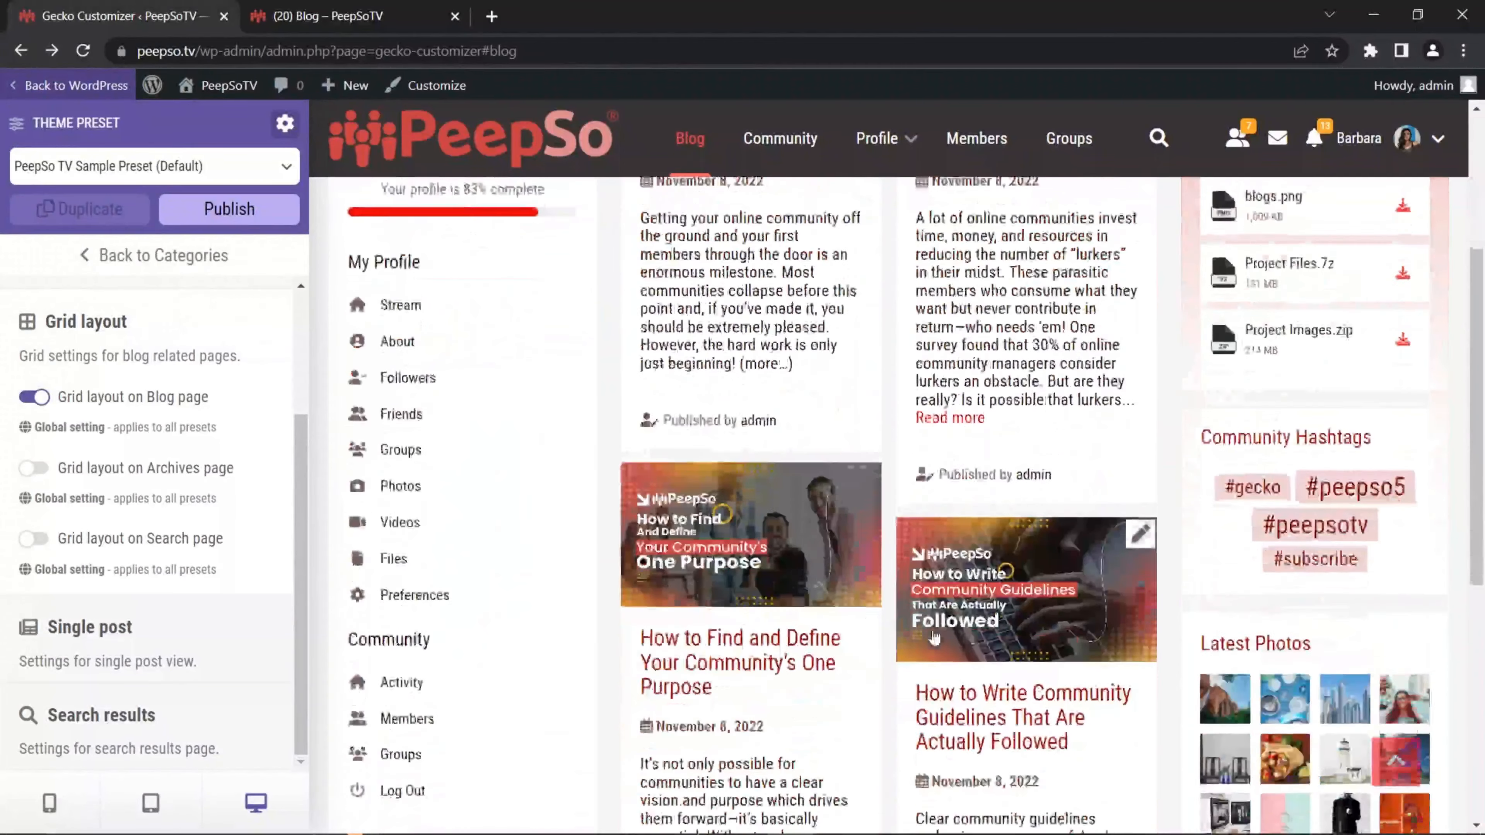
pyautogui.scroll(5, 863, 523)
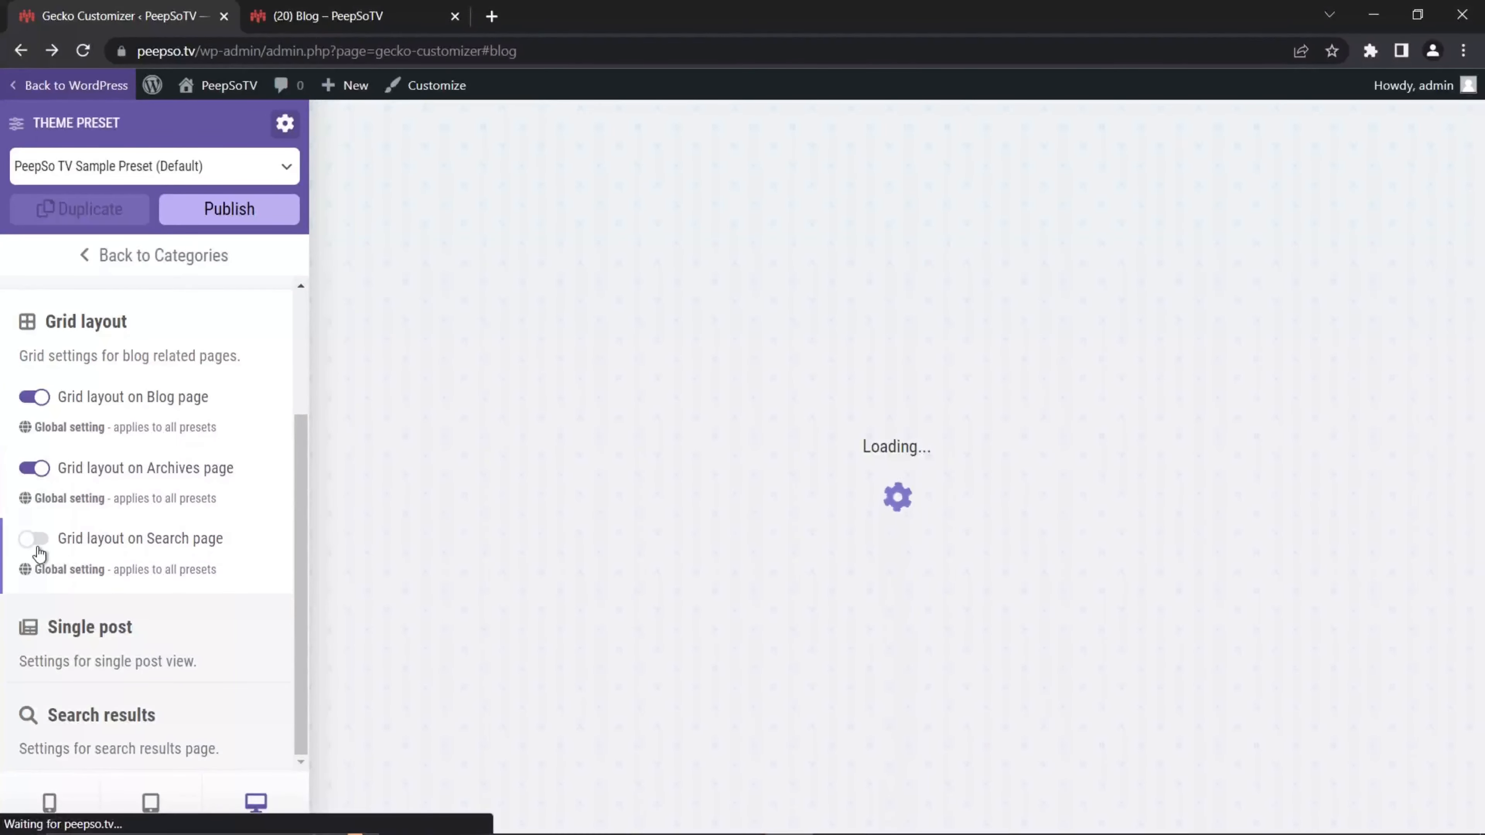
pyautogui.click(38, 544)
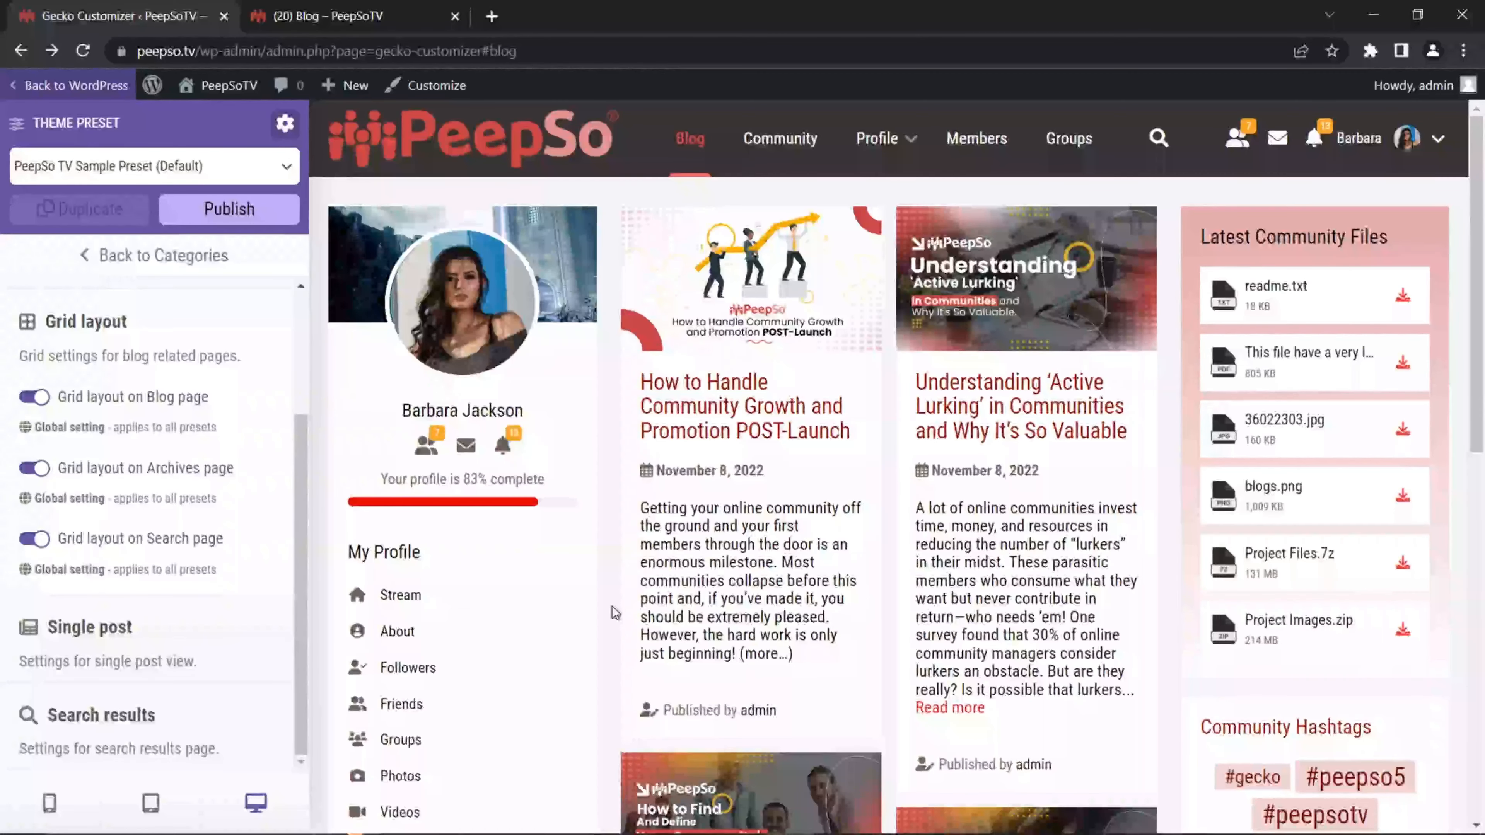
pyautogui.click(86, 629)
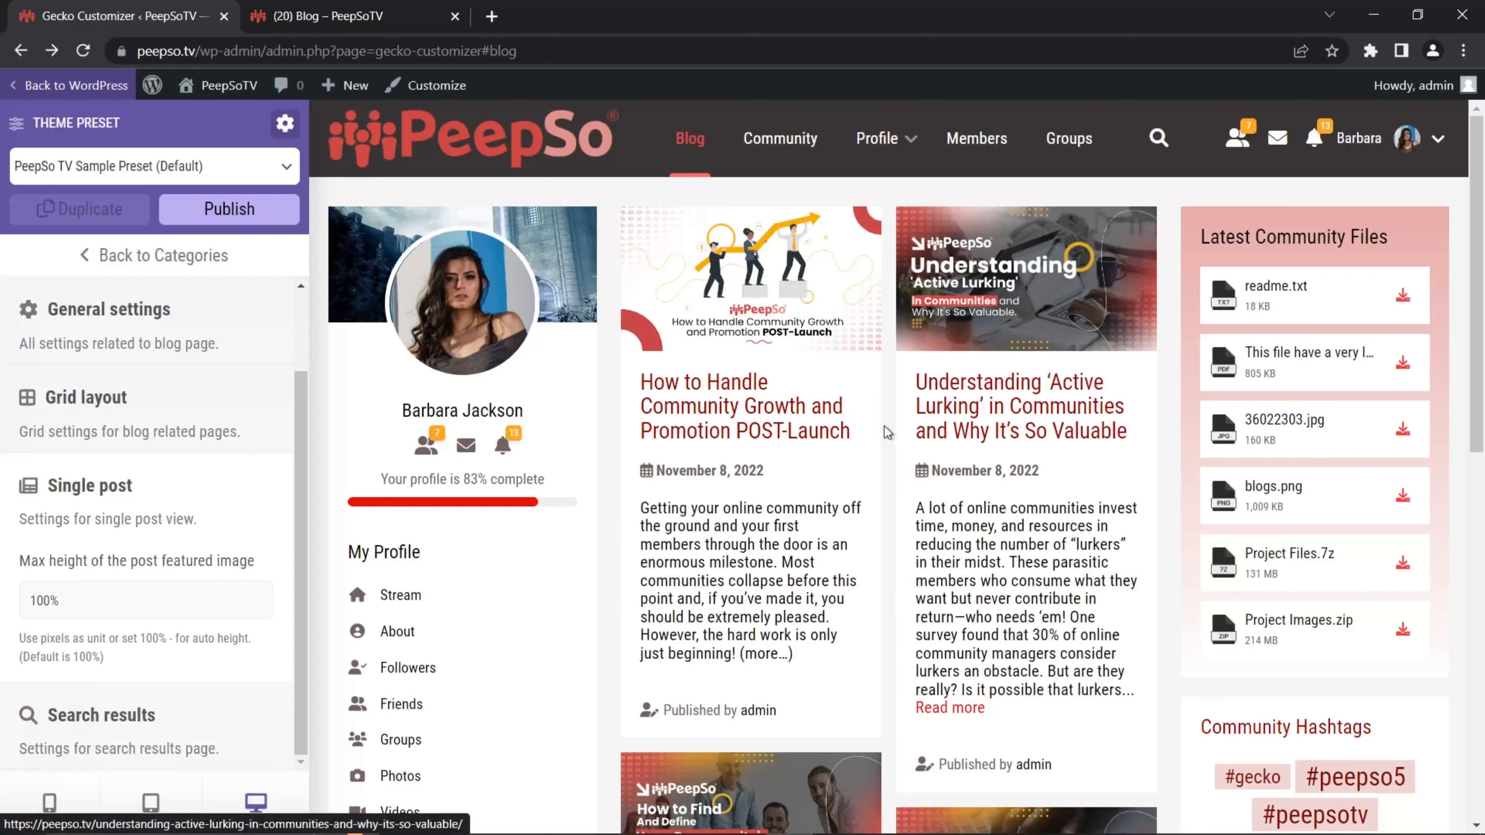
# Step: Preview the Active Lurking post and test a 50px single-post image height, reverting to 100%
pyautogui.click(997, 412)
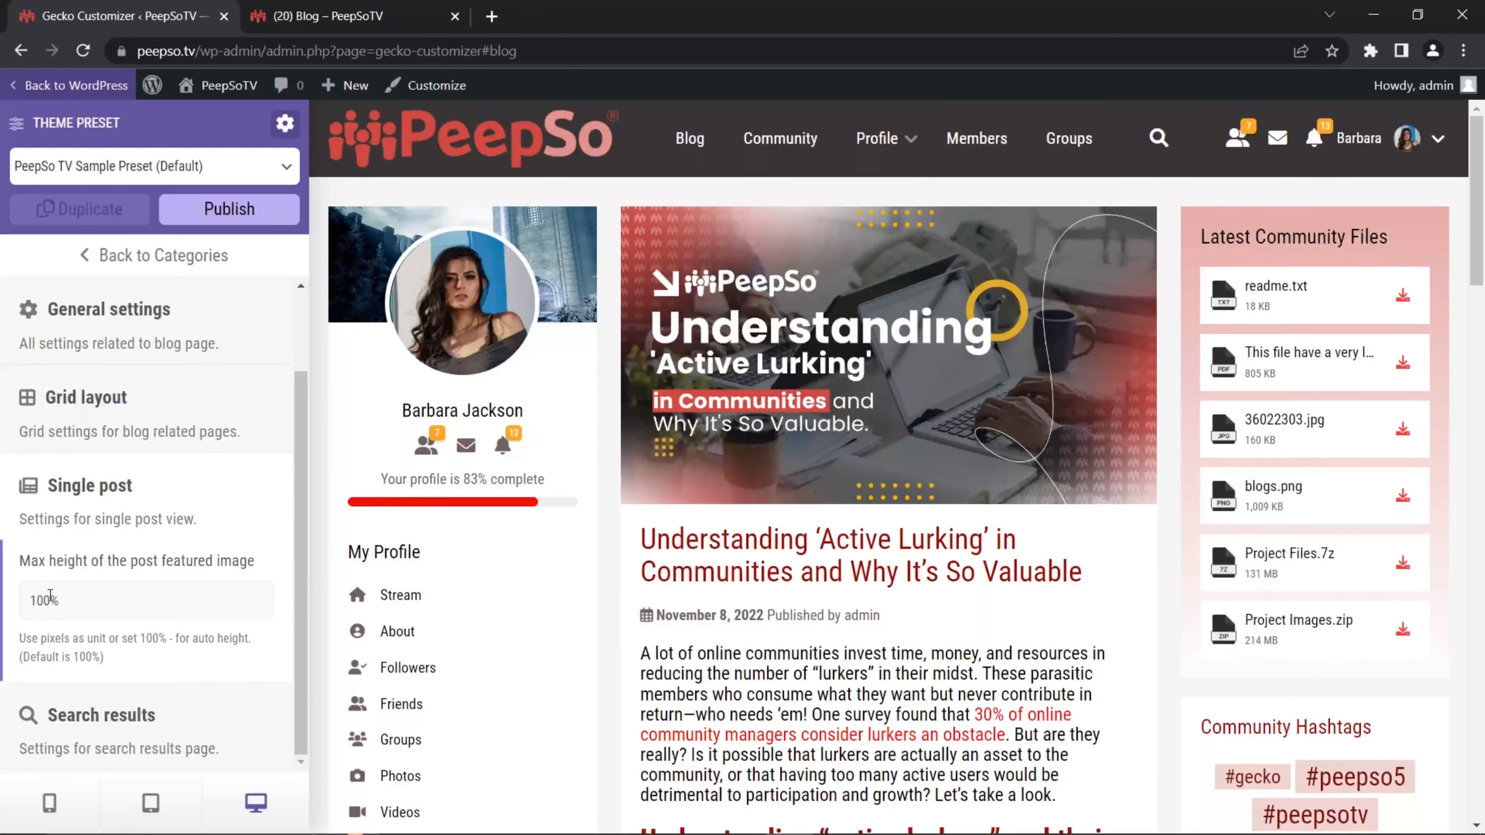
pyautogui.click(68, 607)
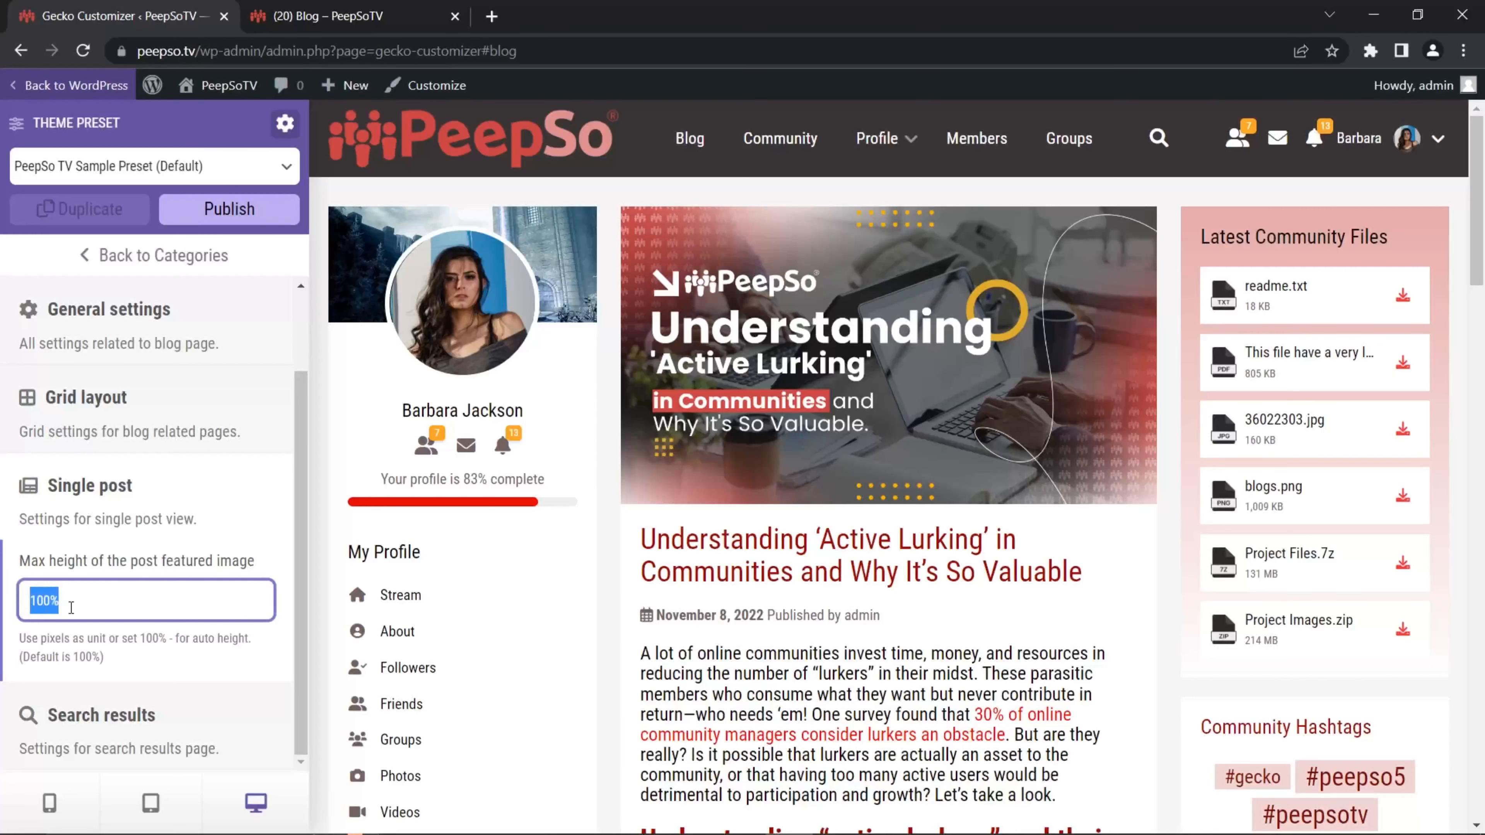
pyautogui.write('50px')
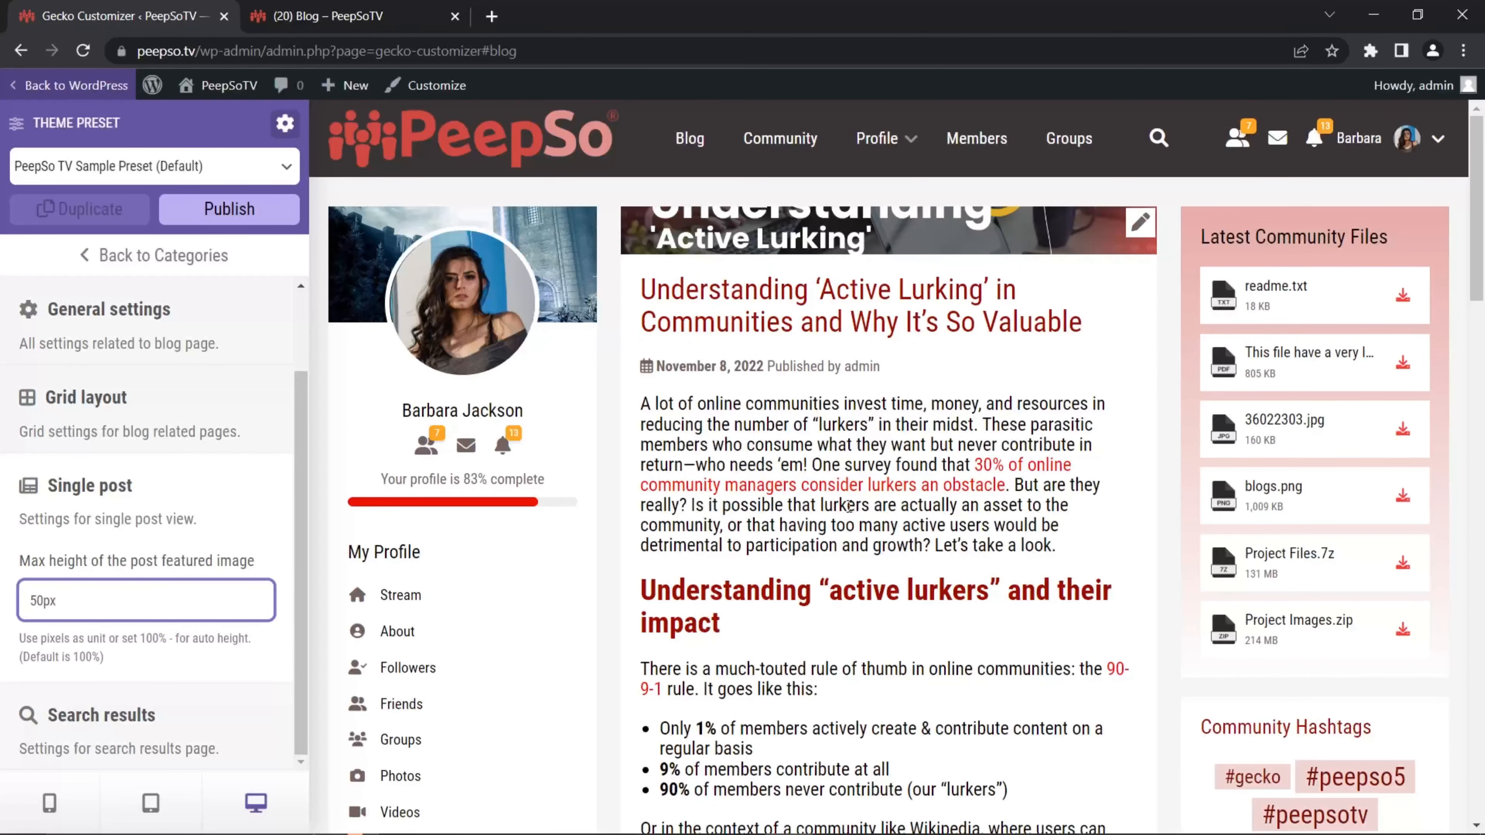
pyautogui.press('BackSpace')
pyautogui.press('BackSpace')
pyautogui.press('BackSpace')
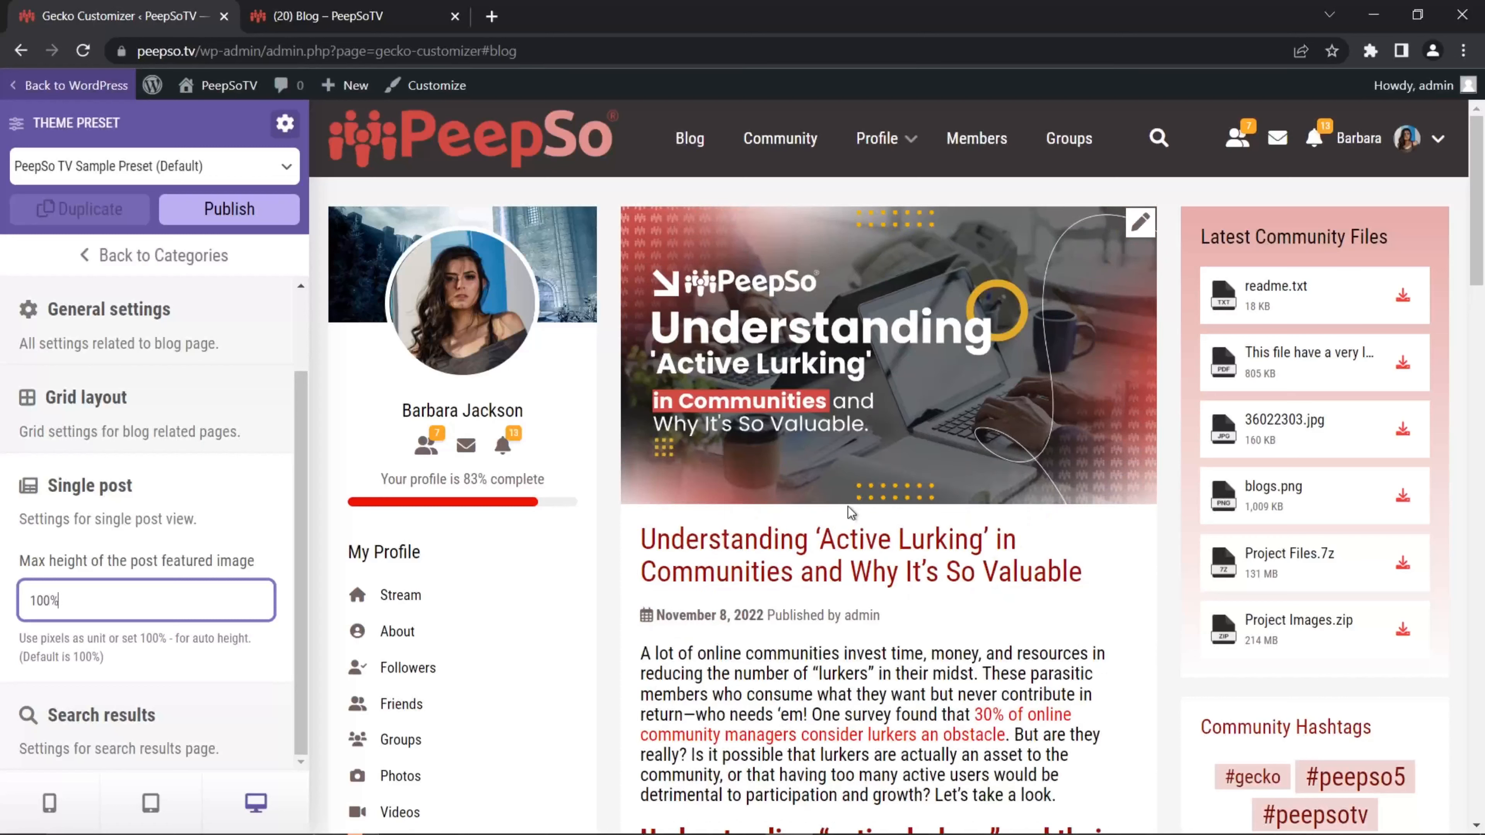
pyautogui.click(270, 512)
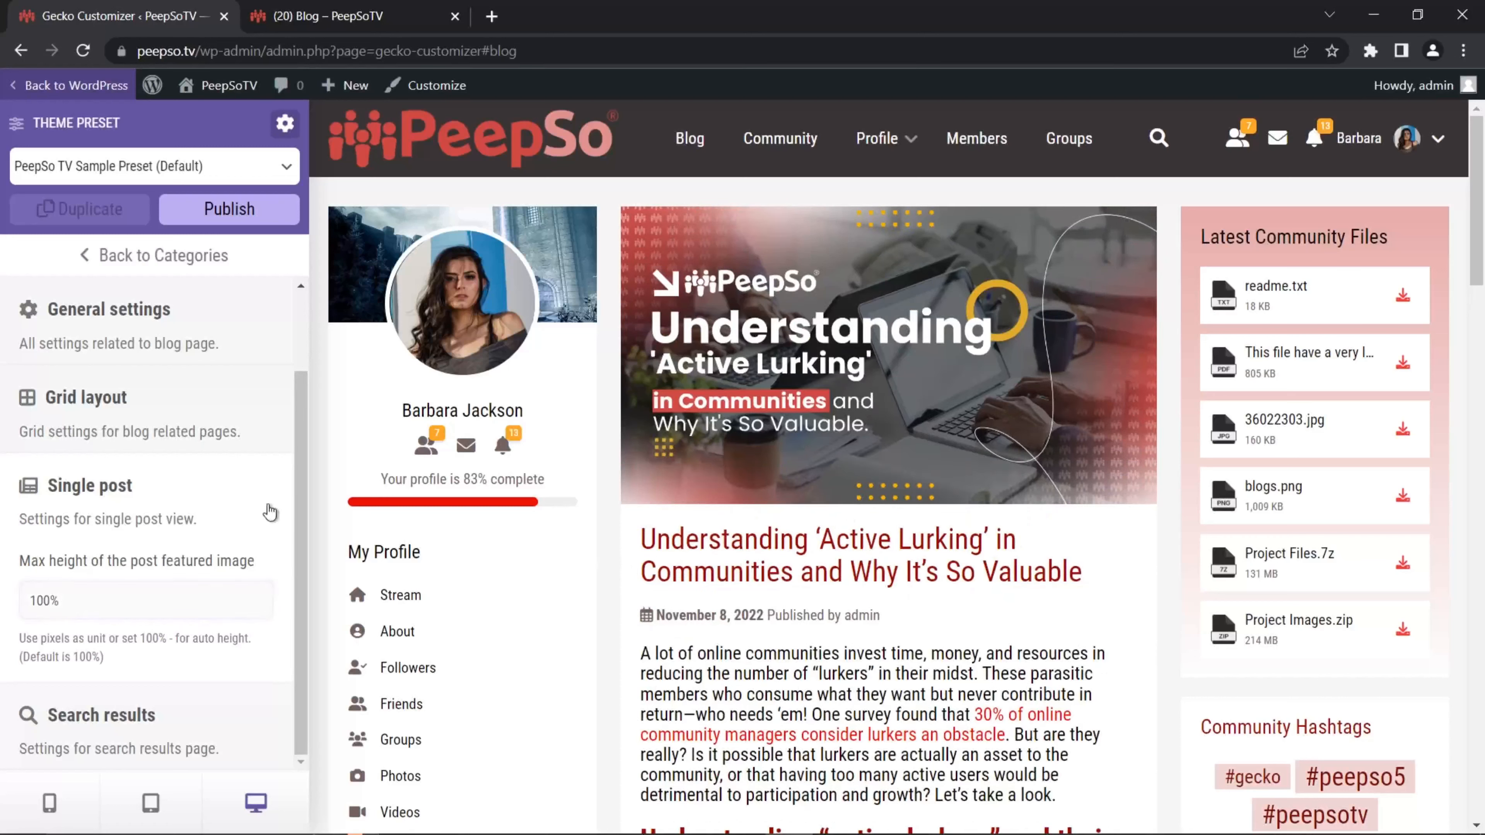
# Step: Search the preview site for 'community' and browse the resulting two-column results page
pyautogui.moveTo(68, 716); pyautogui.dragTo(75, 717)
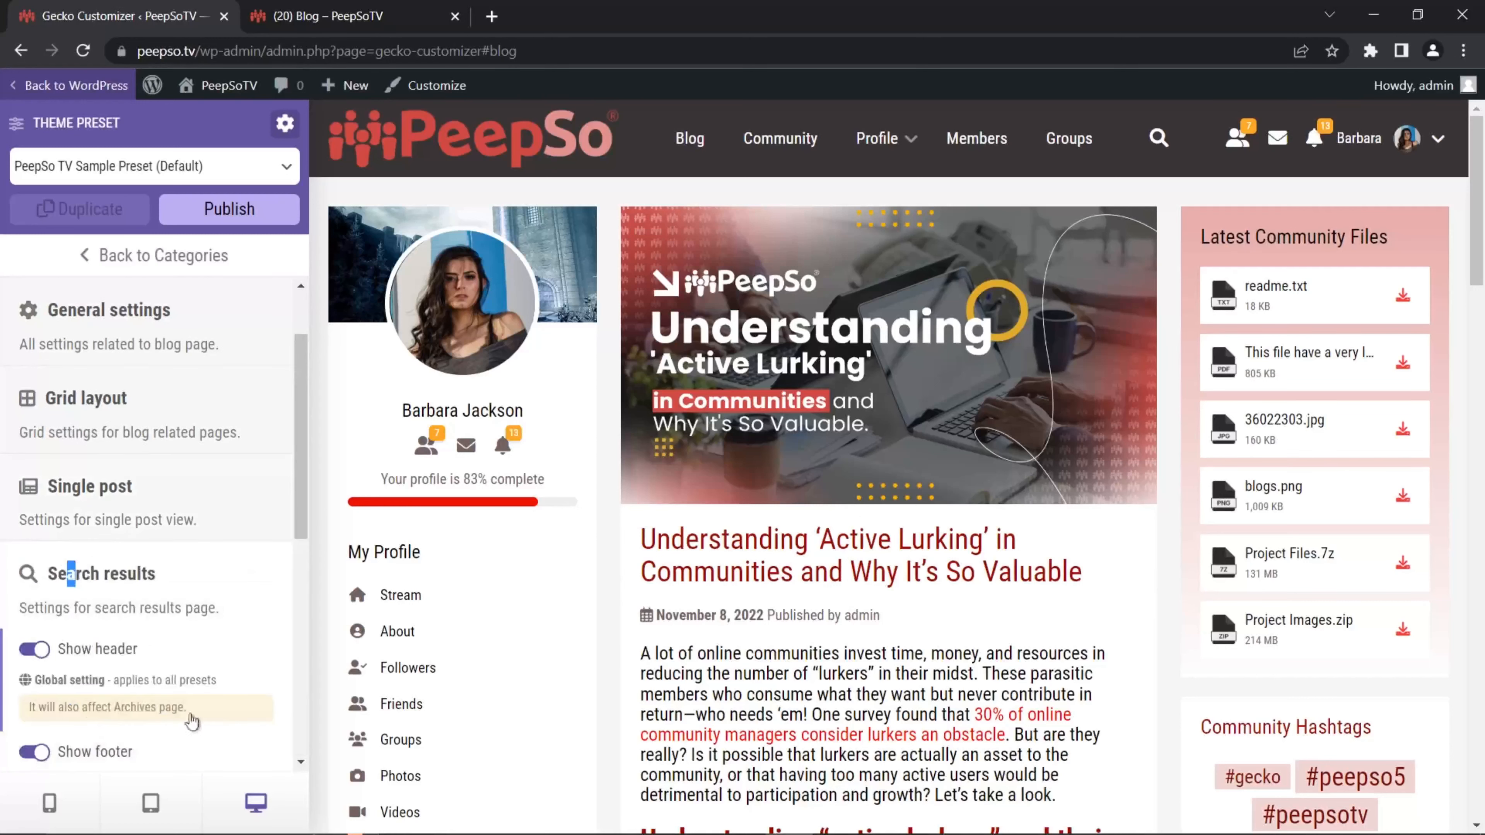
pyautogui.scroll(-3, 222, 585)
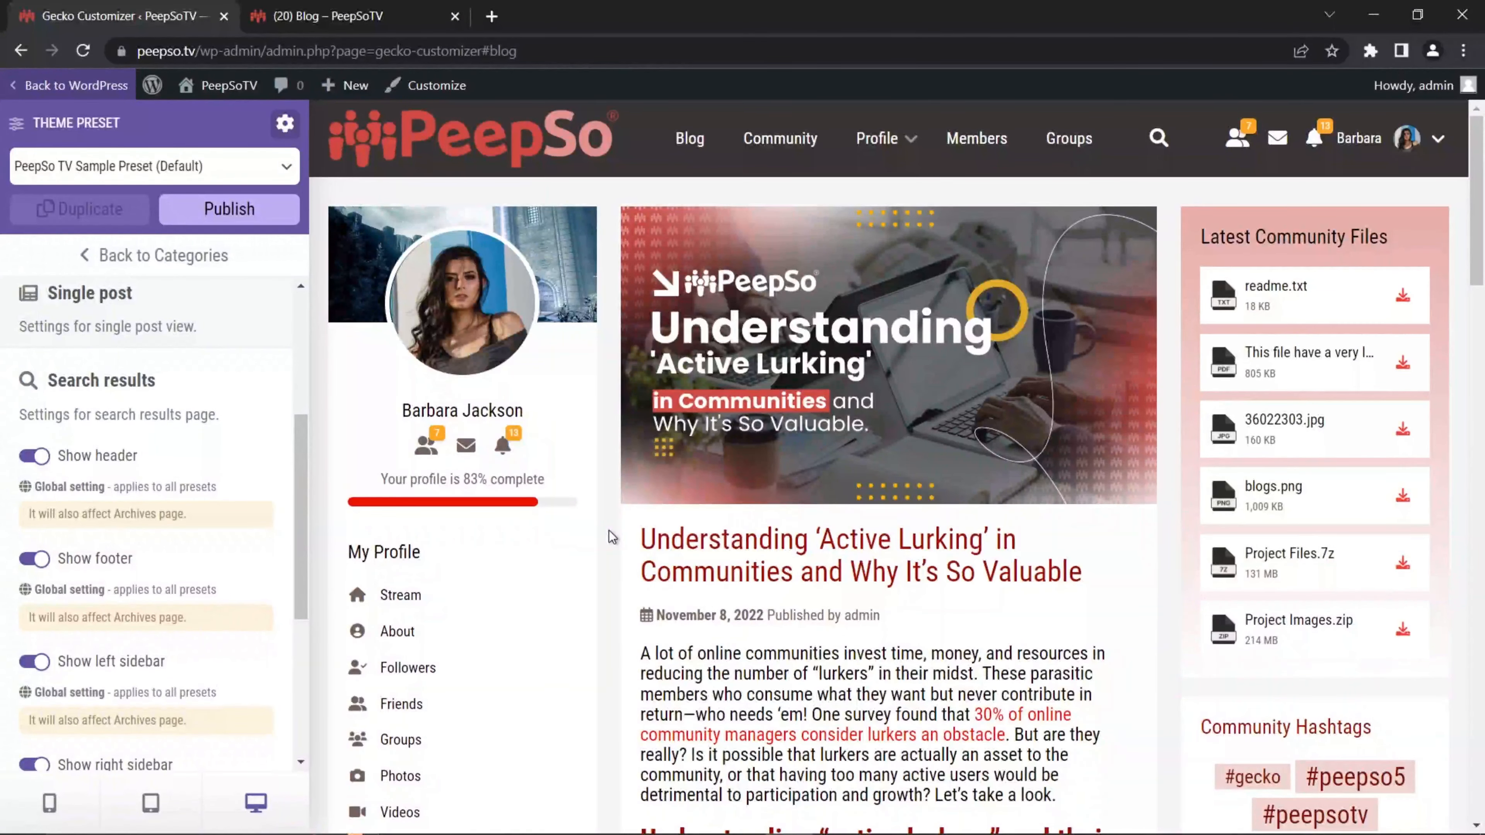
pyautogui.click(1158, 138)
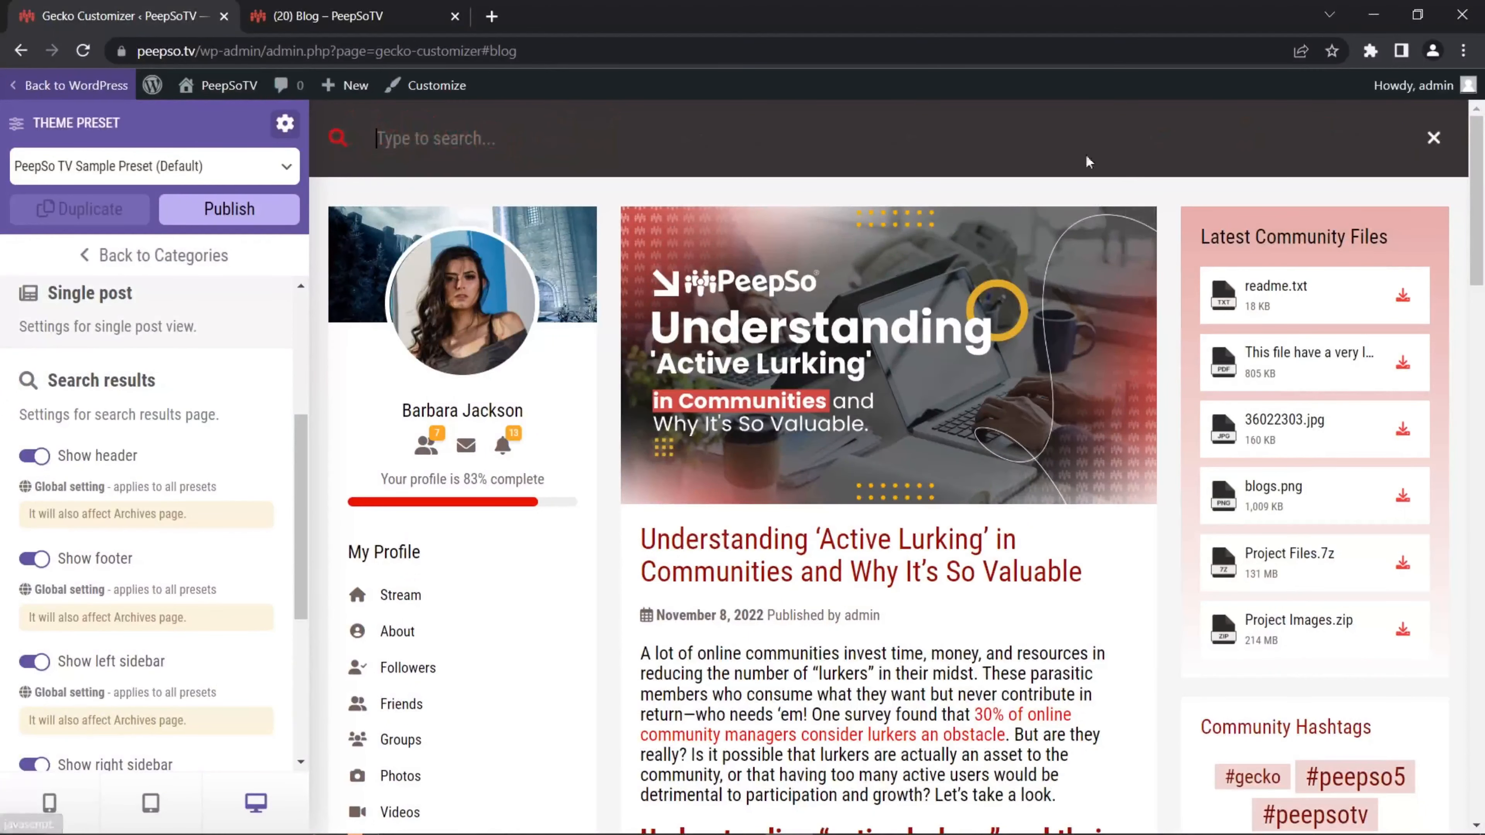
pyautogui.write('community')
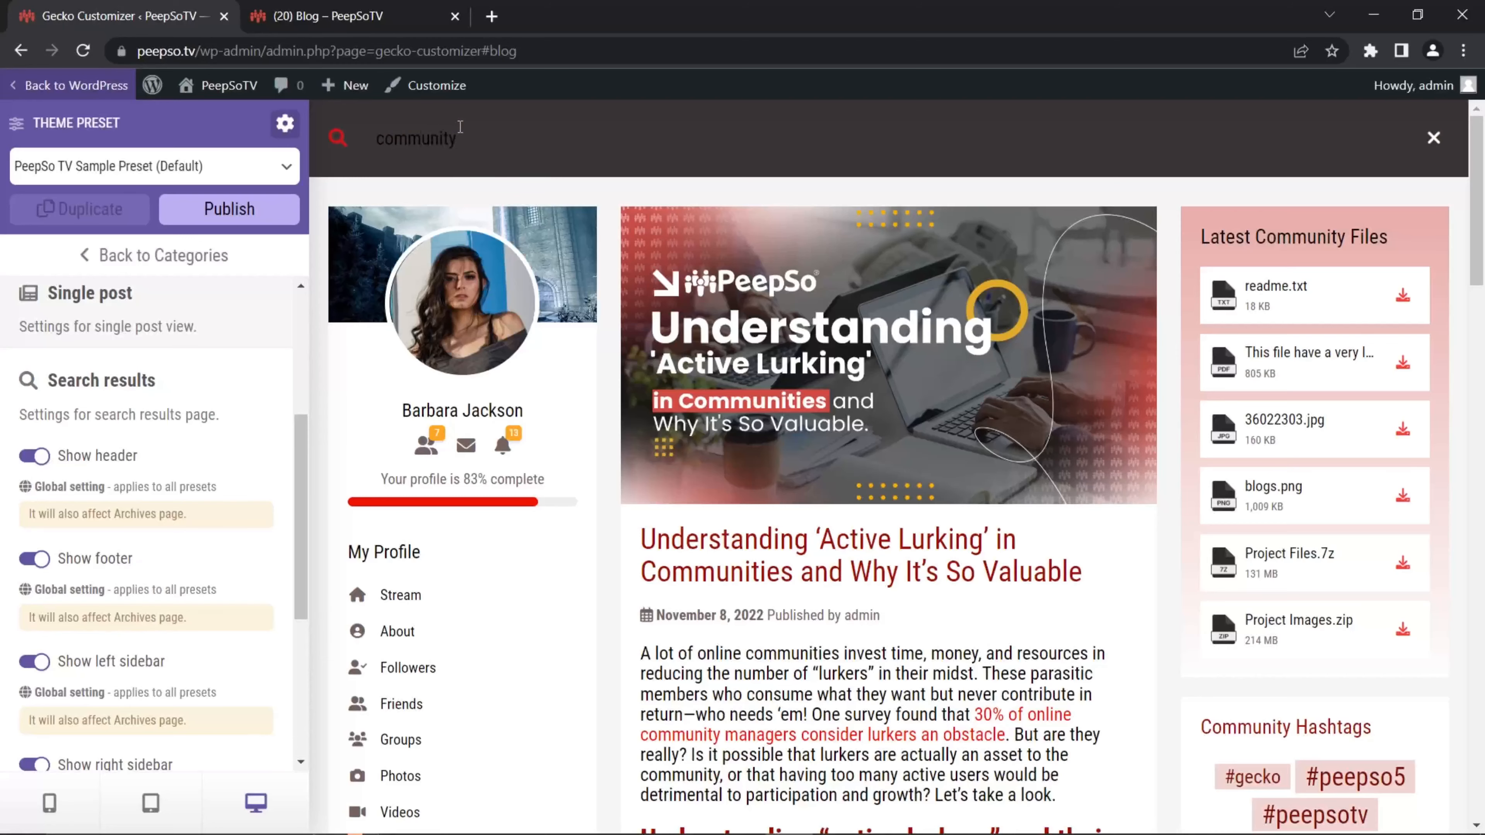
pyautogui.press('Return')
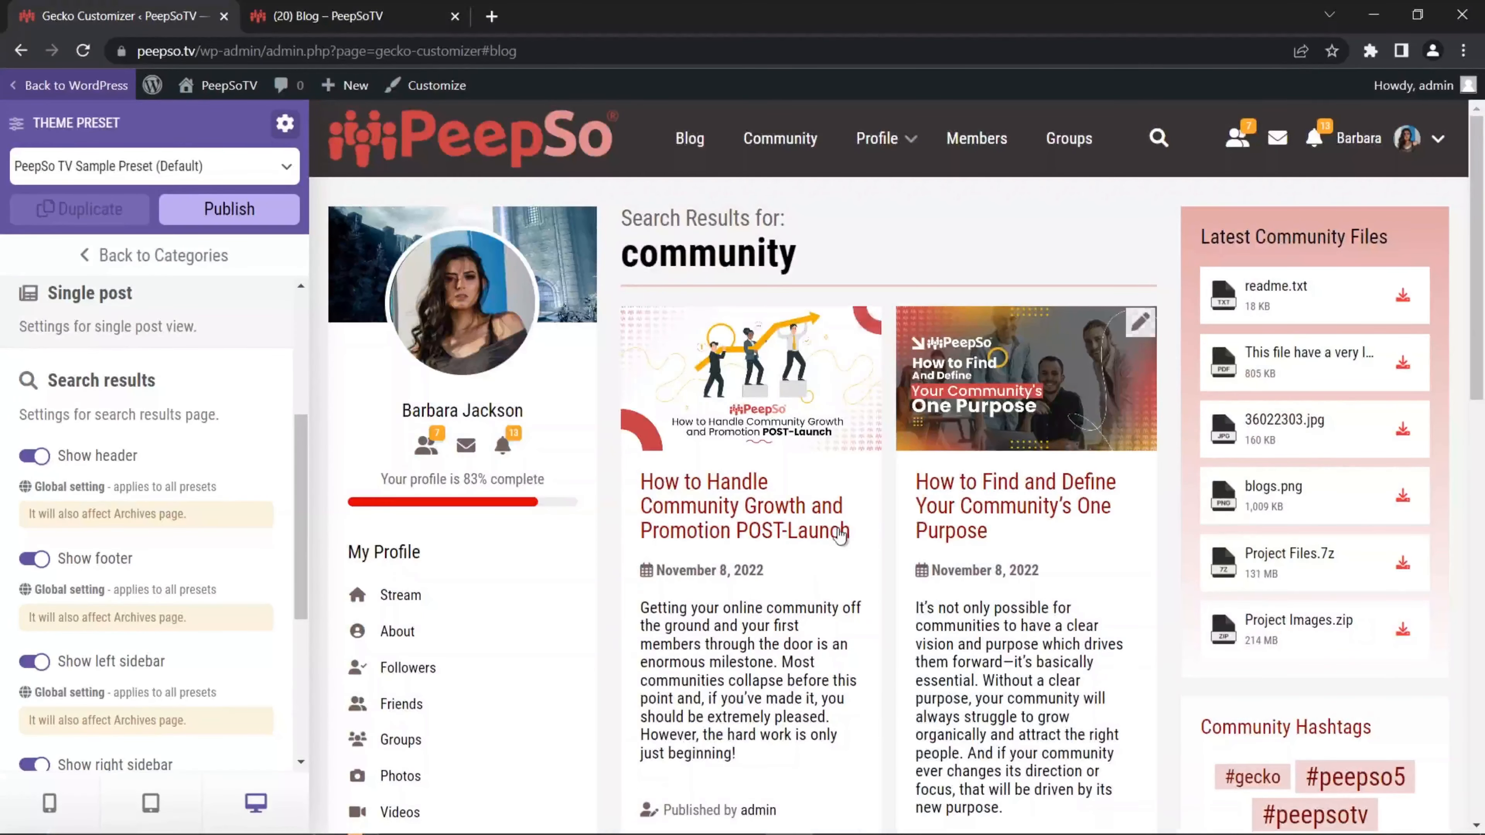
pyautogui.scroll(-2, 863, 522)
pyautogui.scroll(-8, 859, 517)
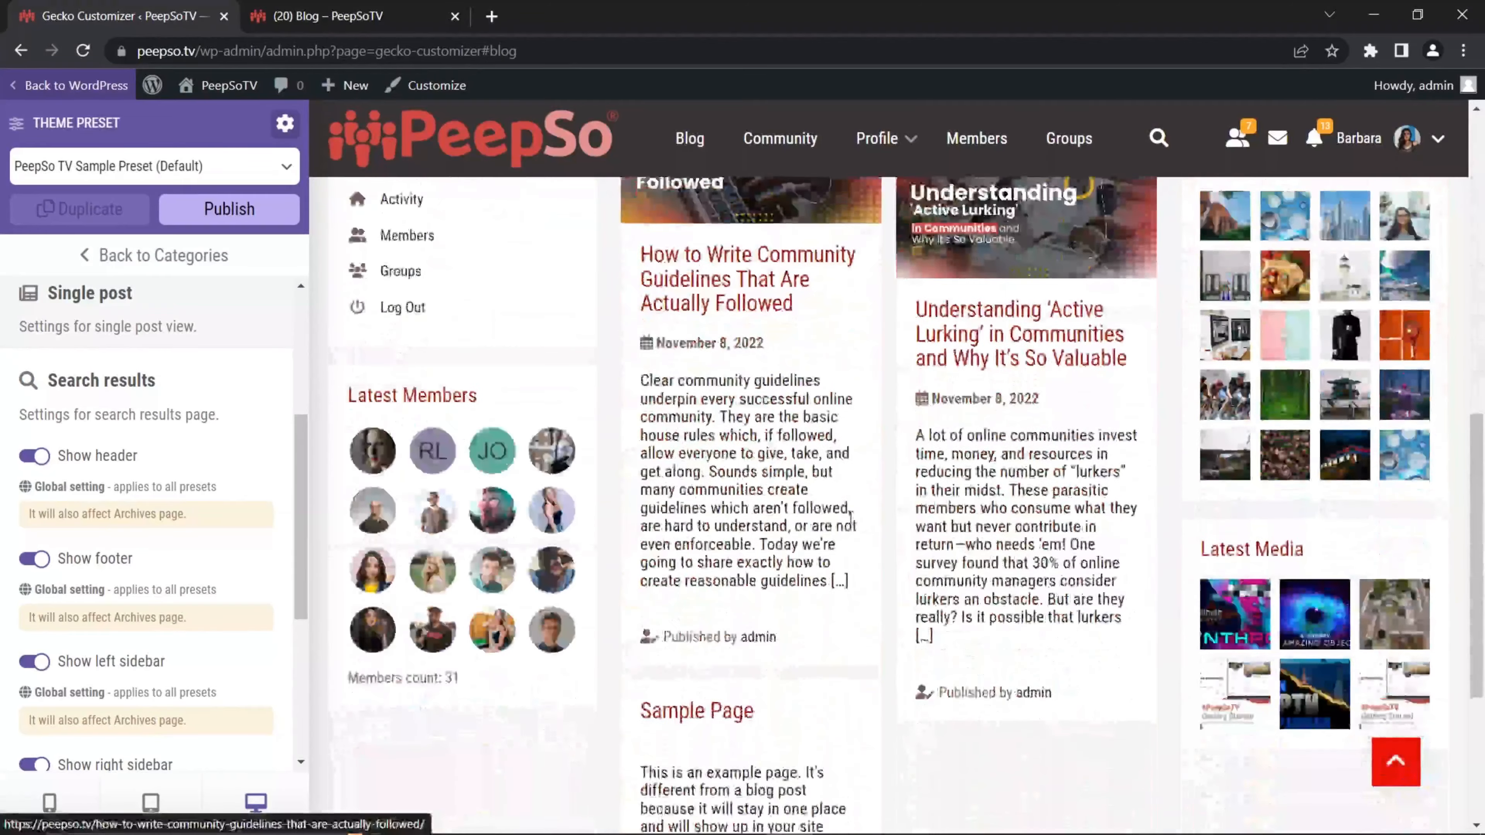
pyautogui.scroll(3, 855, 523)
pyautogui.scroll(-6, 851, 529)
pyautogui.scroll(12, 851, 529)
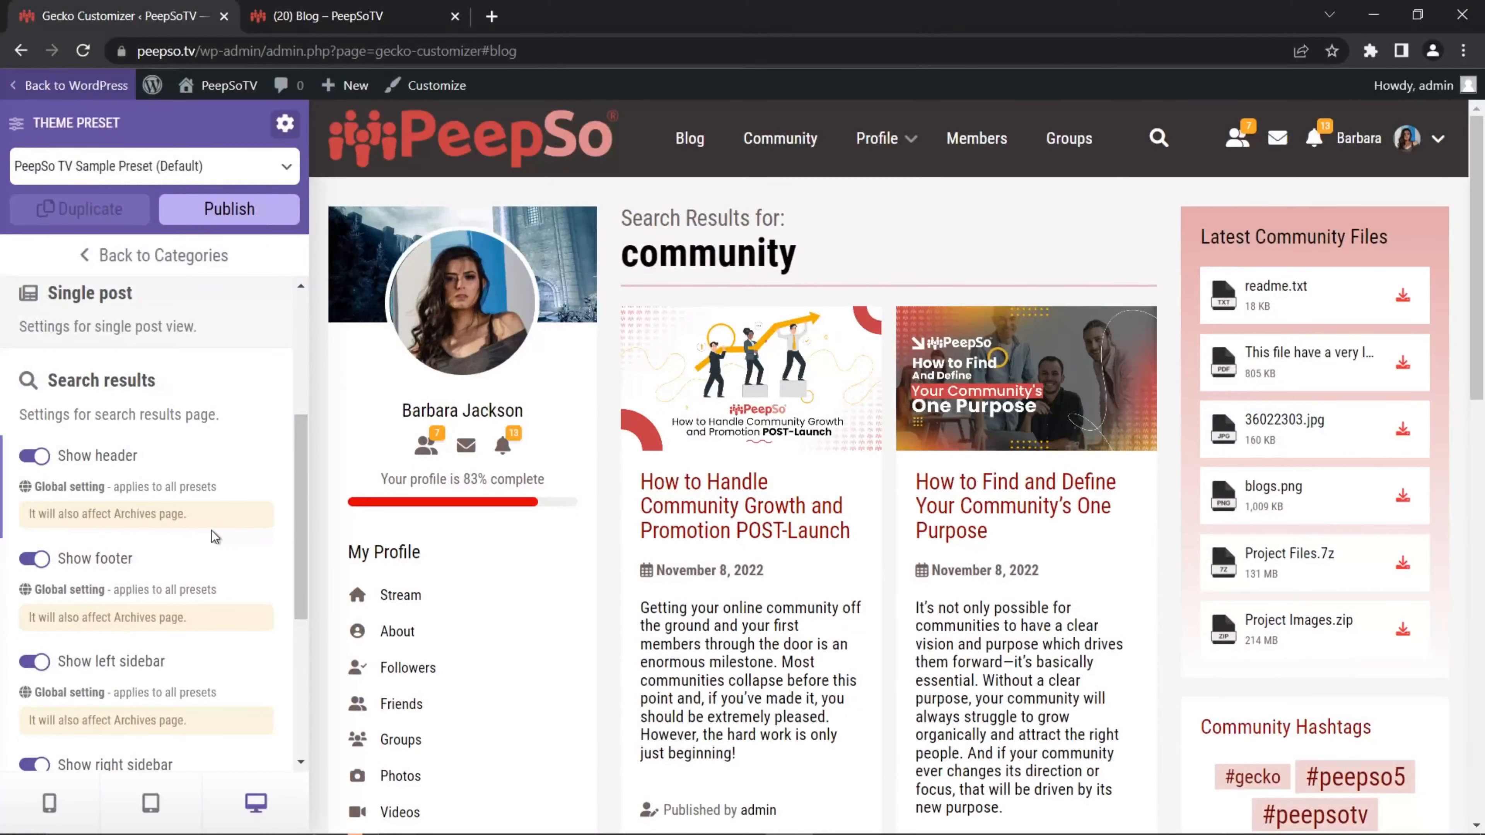
# Step: Hide the left and right sidebars on the search results page
pyautogui.scroll(-2, 216, 531)
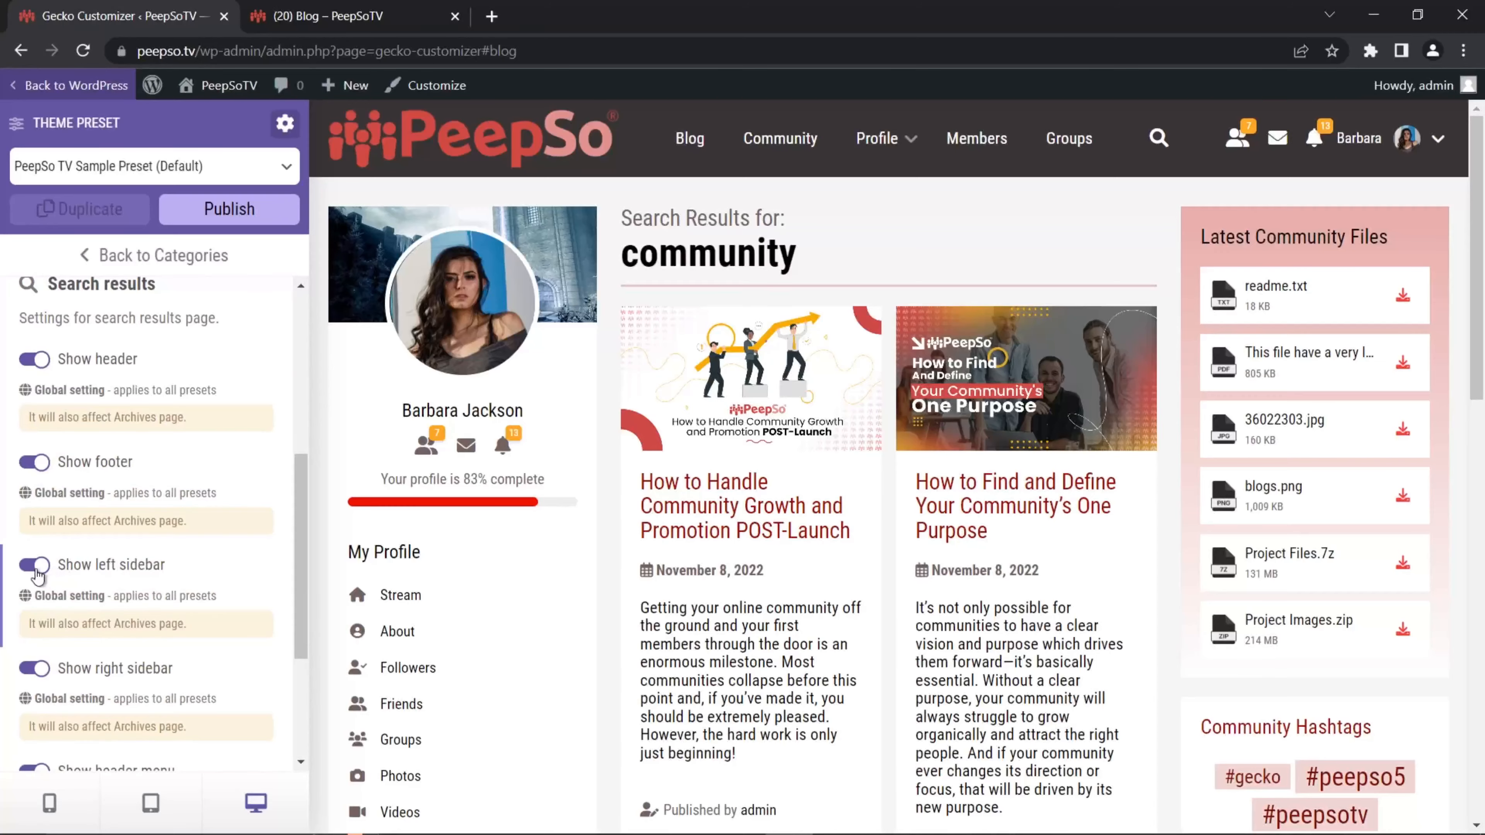
pyautogui.click(34, 565)
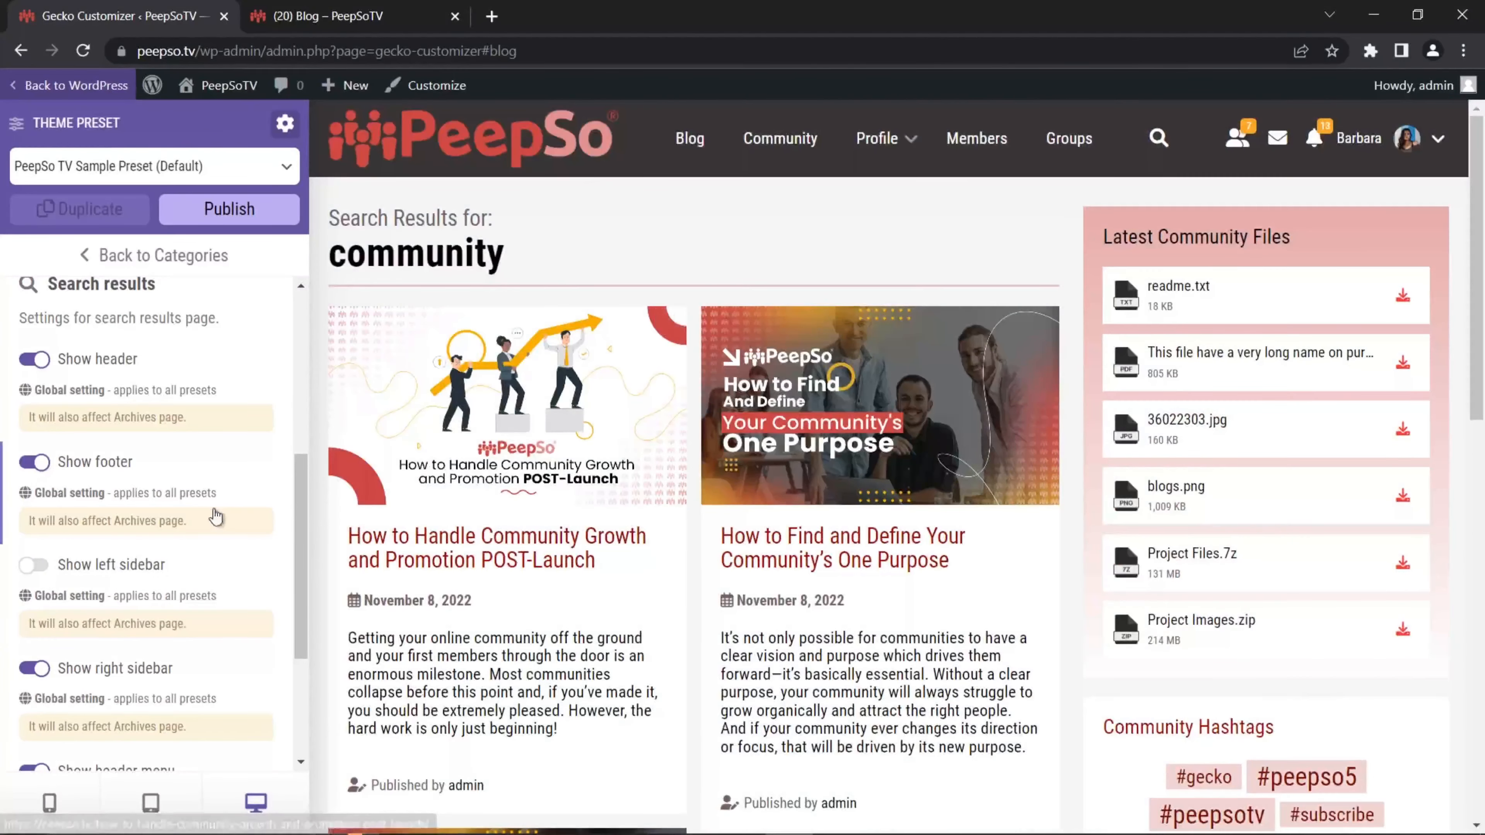
pyautogui.scroll(-2, 168, 542)
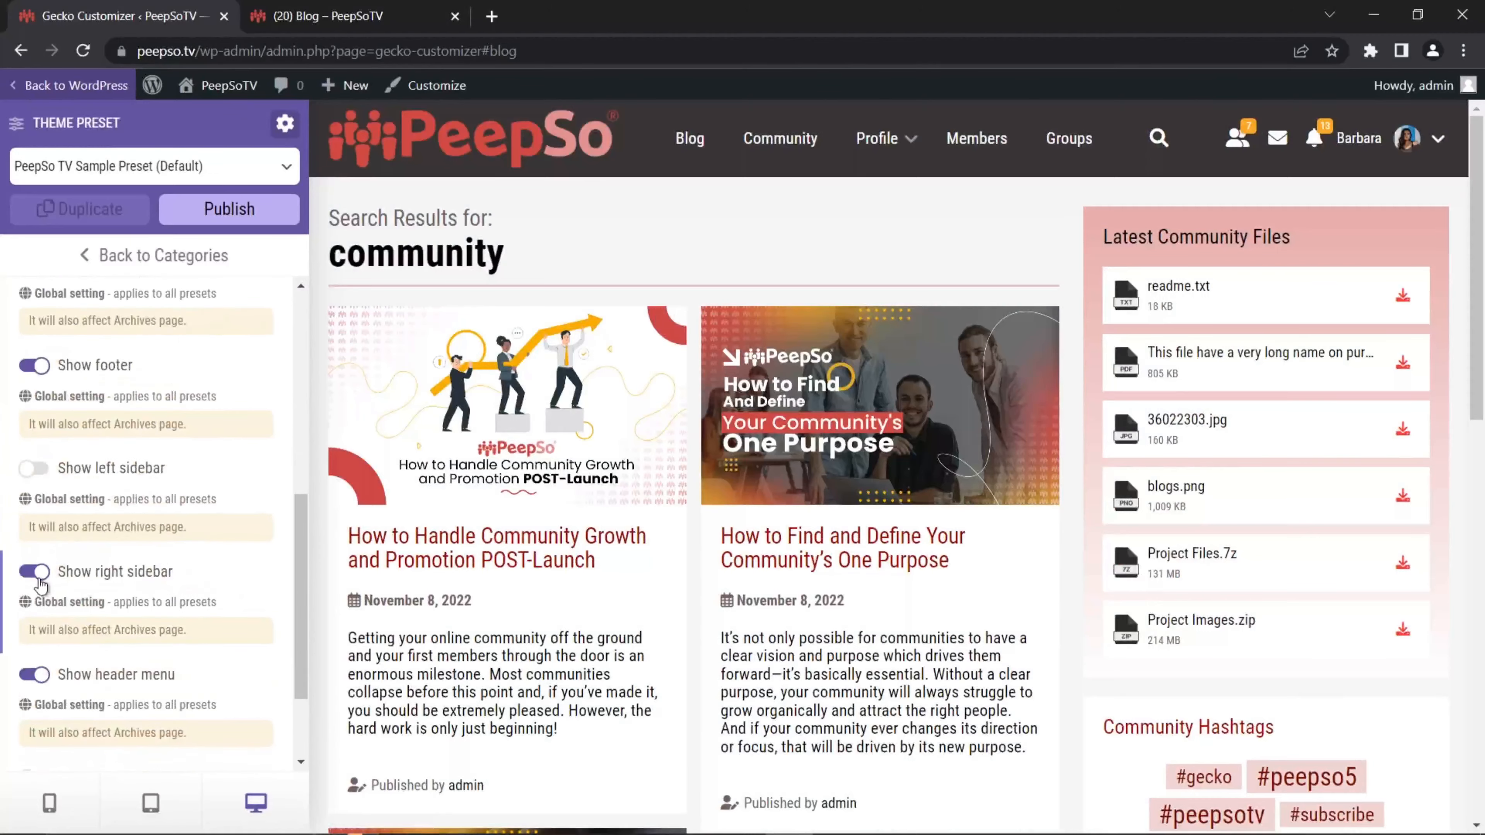
pyautogui.click(92, 584)
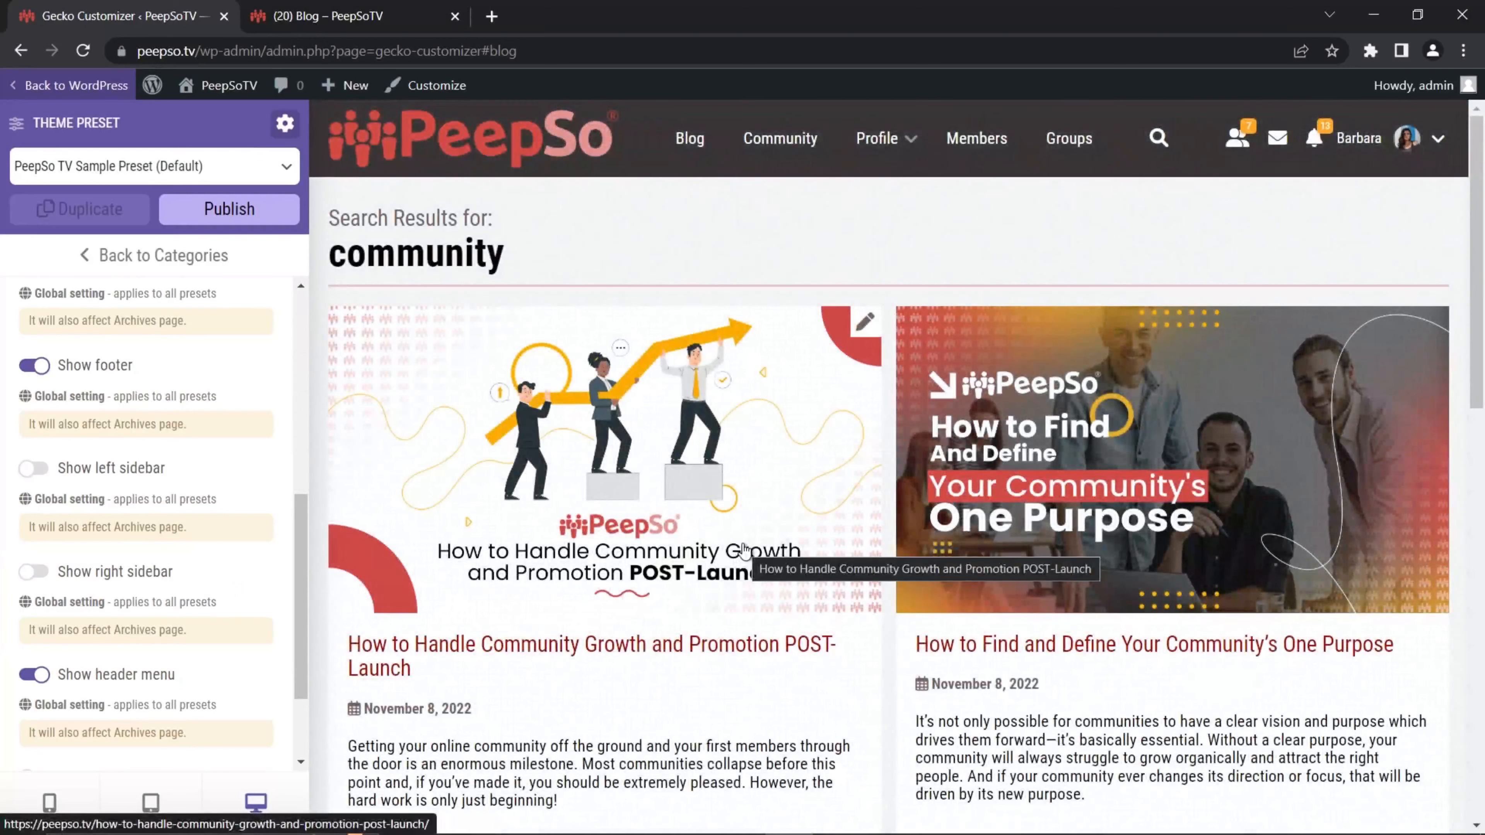
# Step: Test the header menu and full-width layout toggles, keeping the menu shown and full width off
pyautogui.scroll(-2, 744, 550)
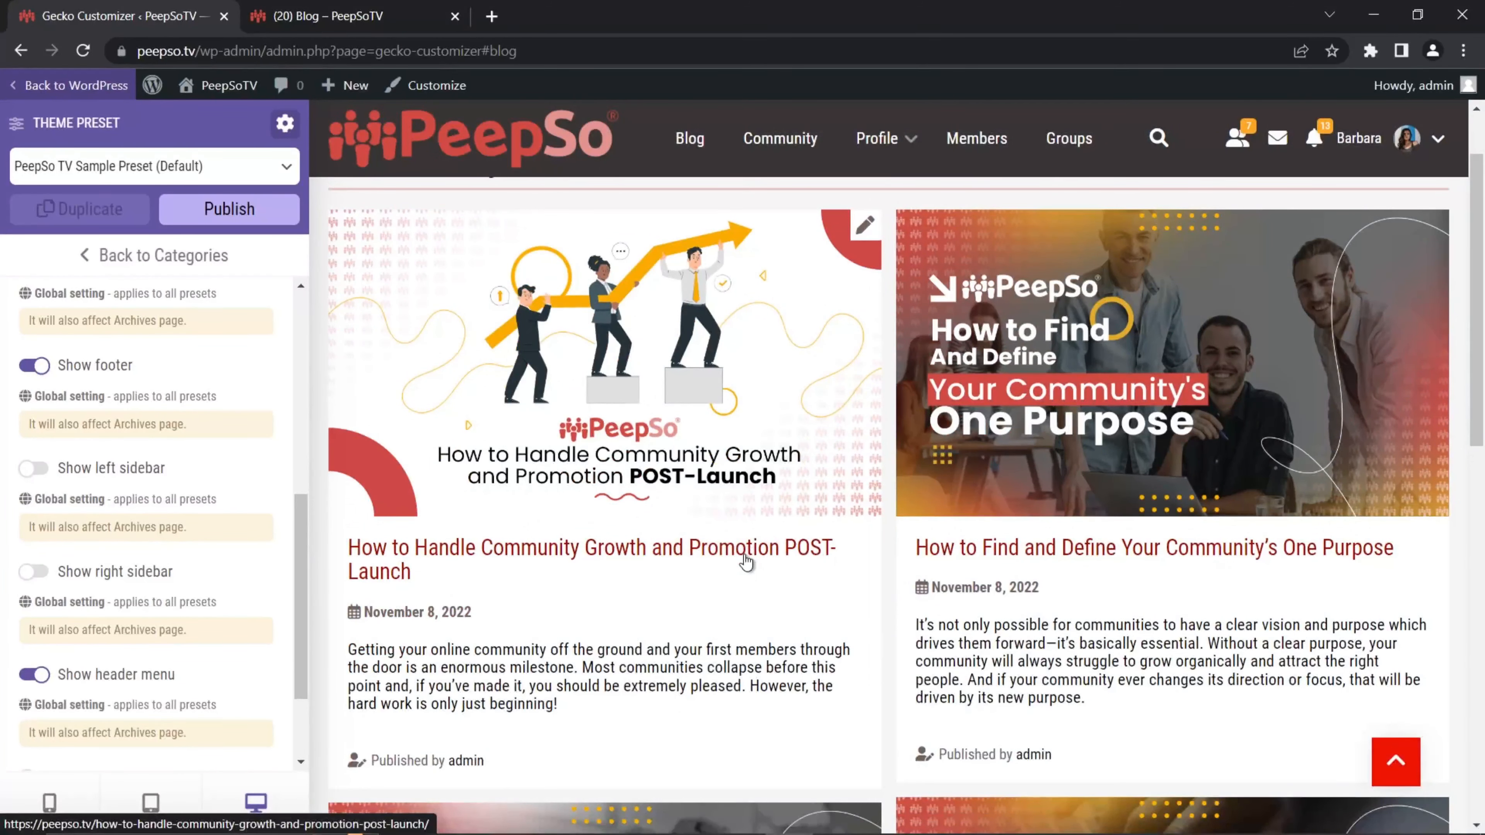
pyautogui.scroll(2, 762, 560)
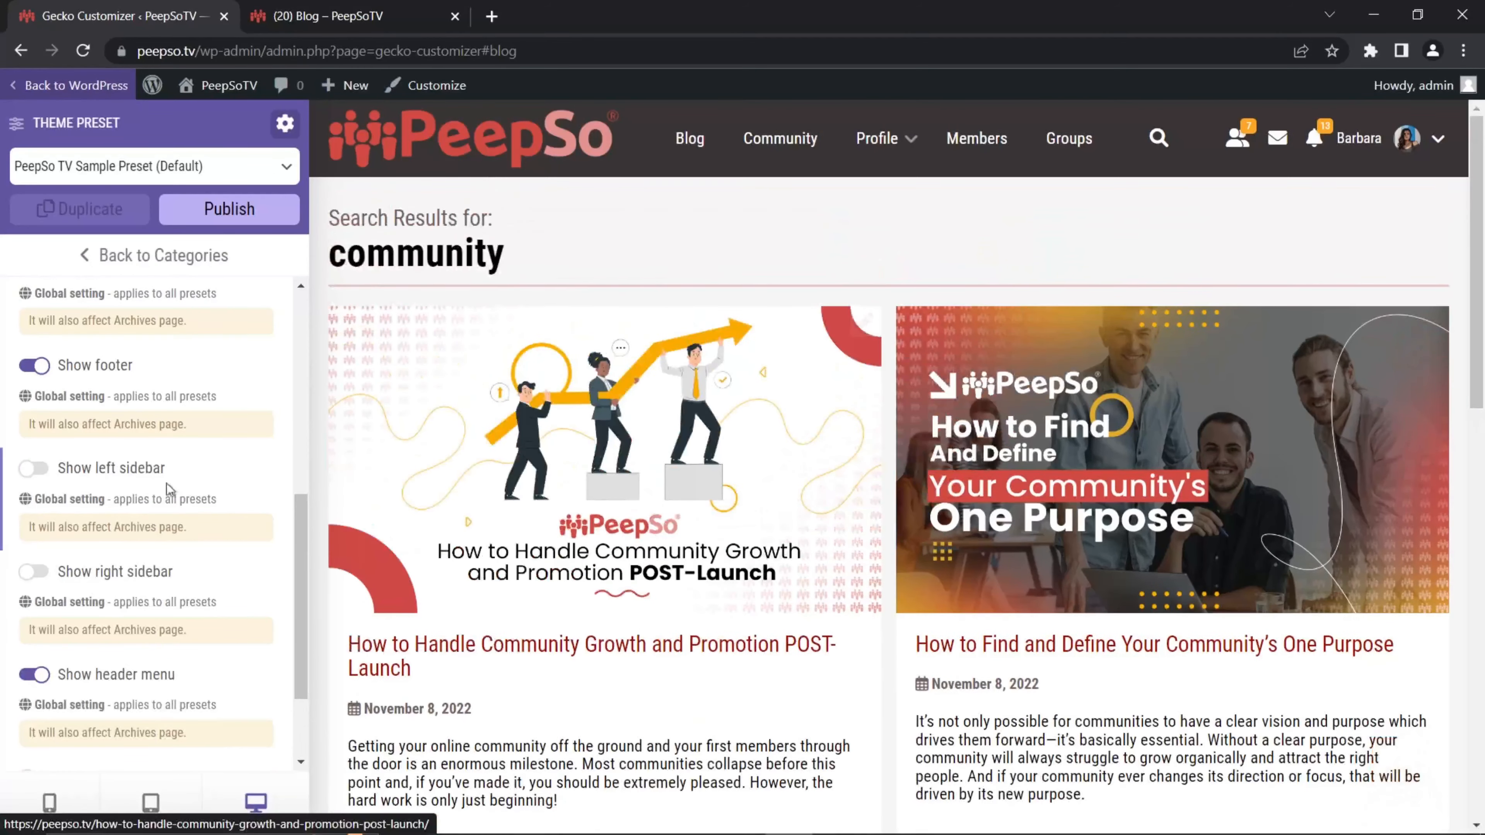
pyautogui.click(33, 678)
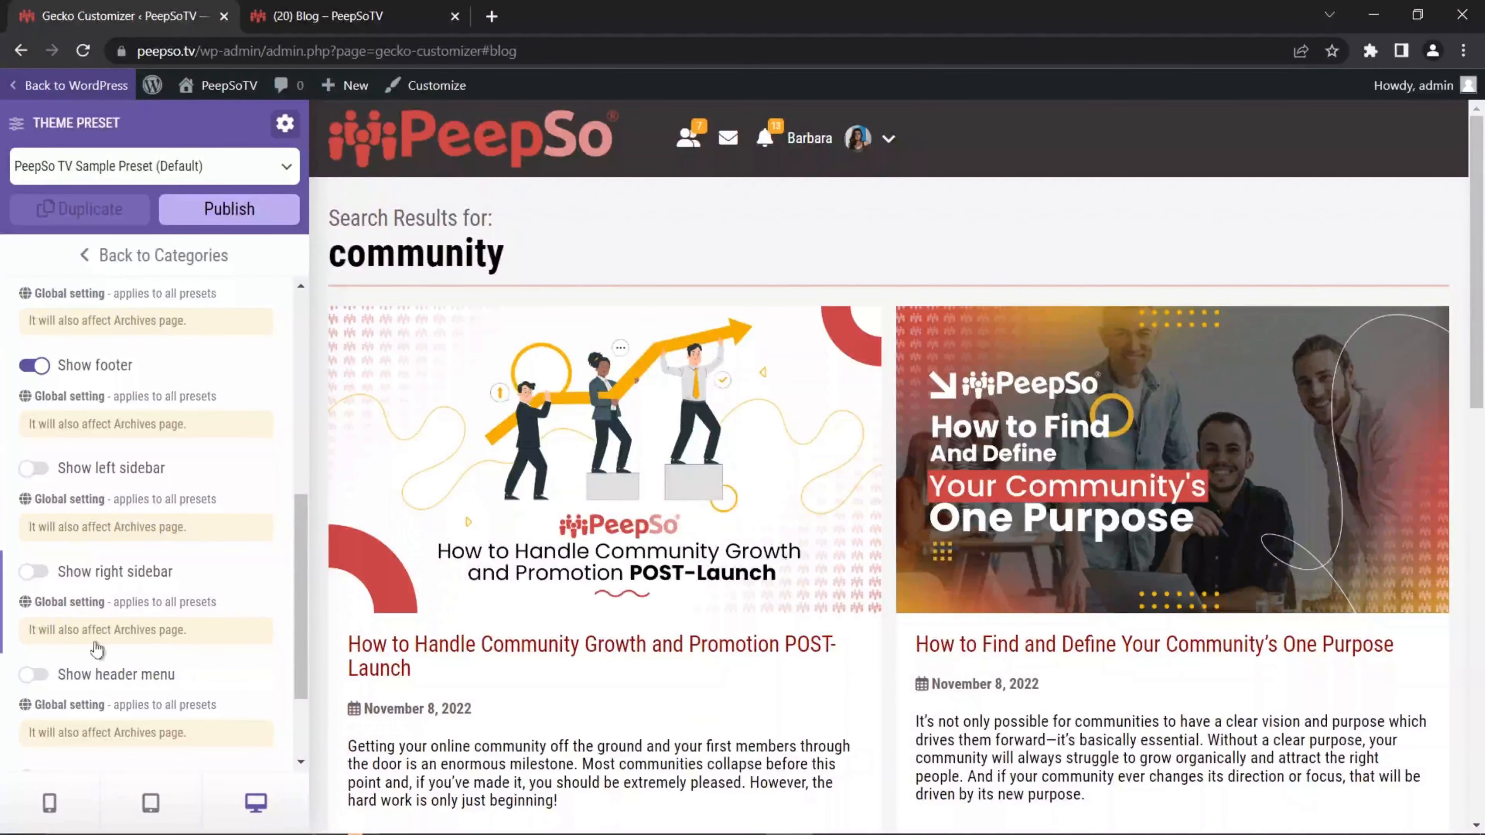
pyautogui.click(47, 676)
pyautogui.scroll(-2, 193, 644)
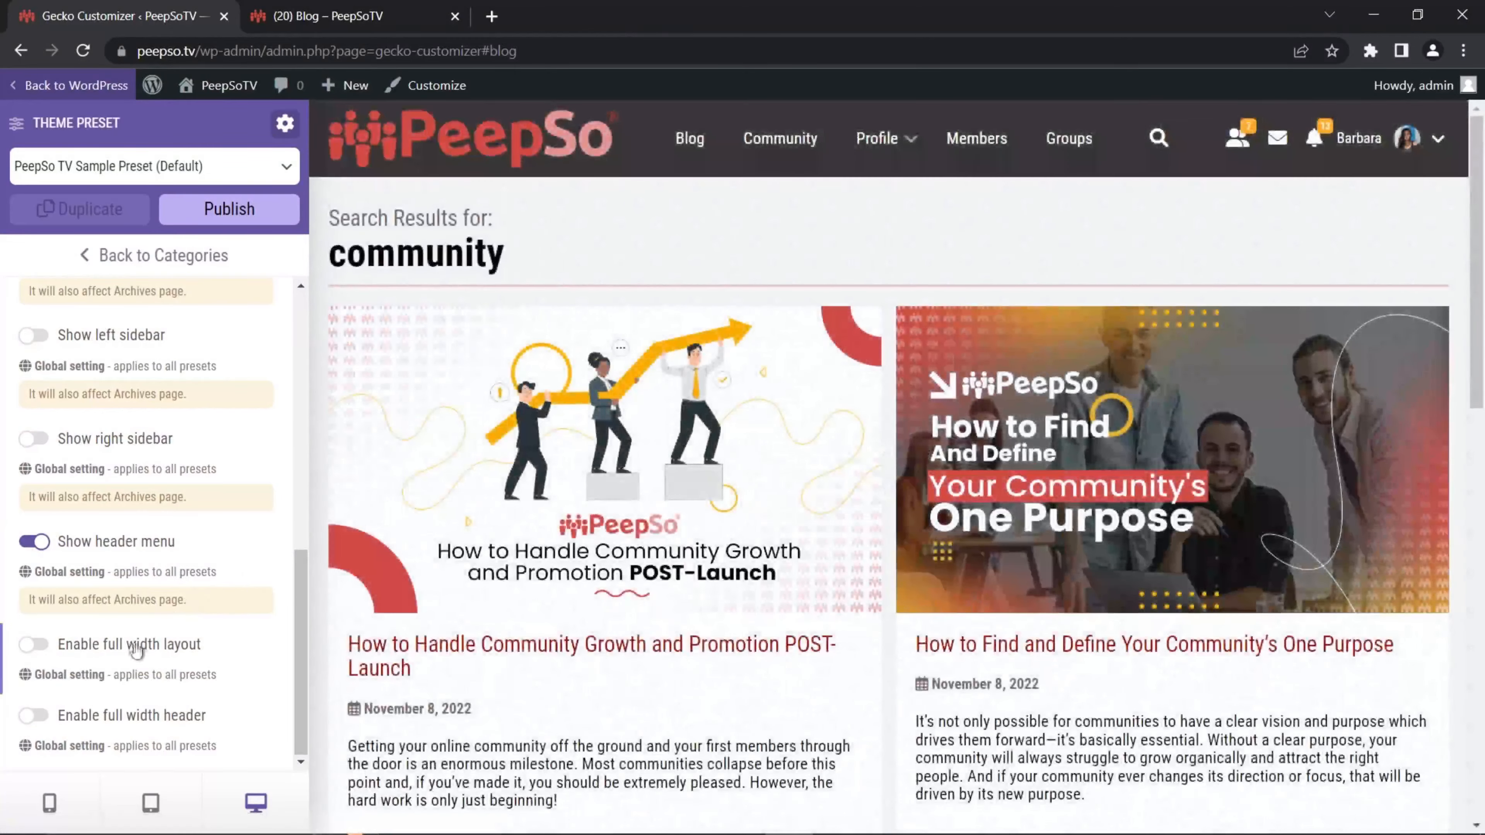
pyautogui.click(46, 647)
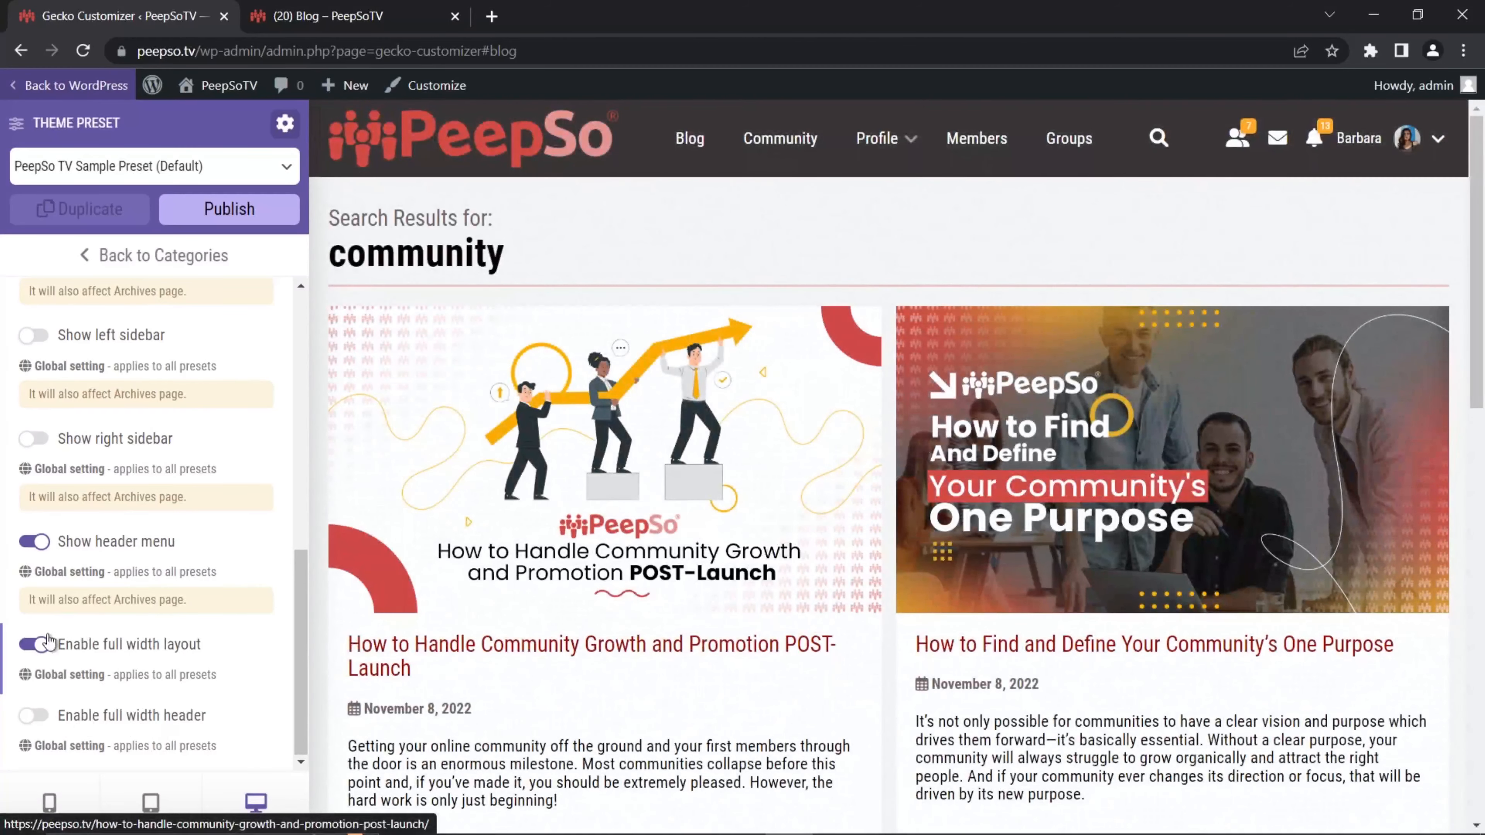
pyautogui.click(36, 644)
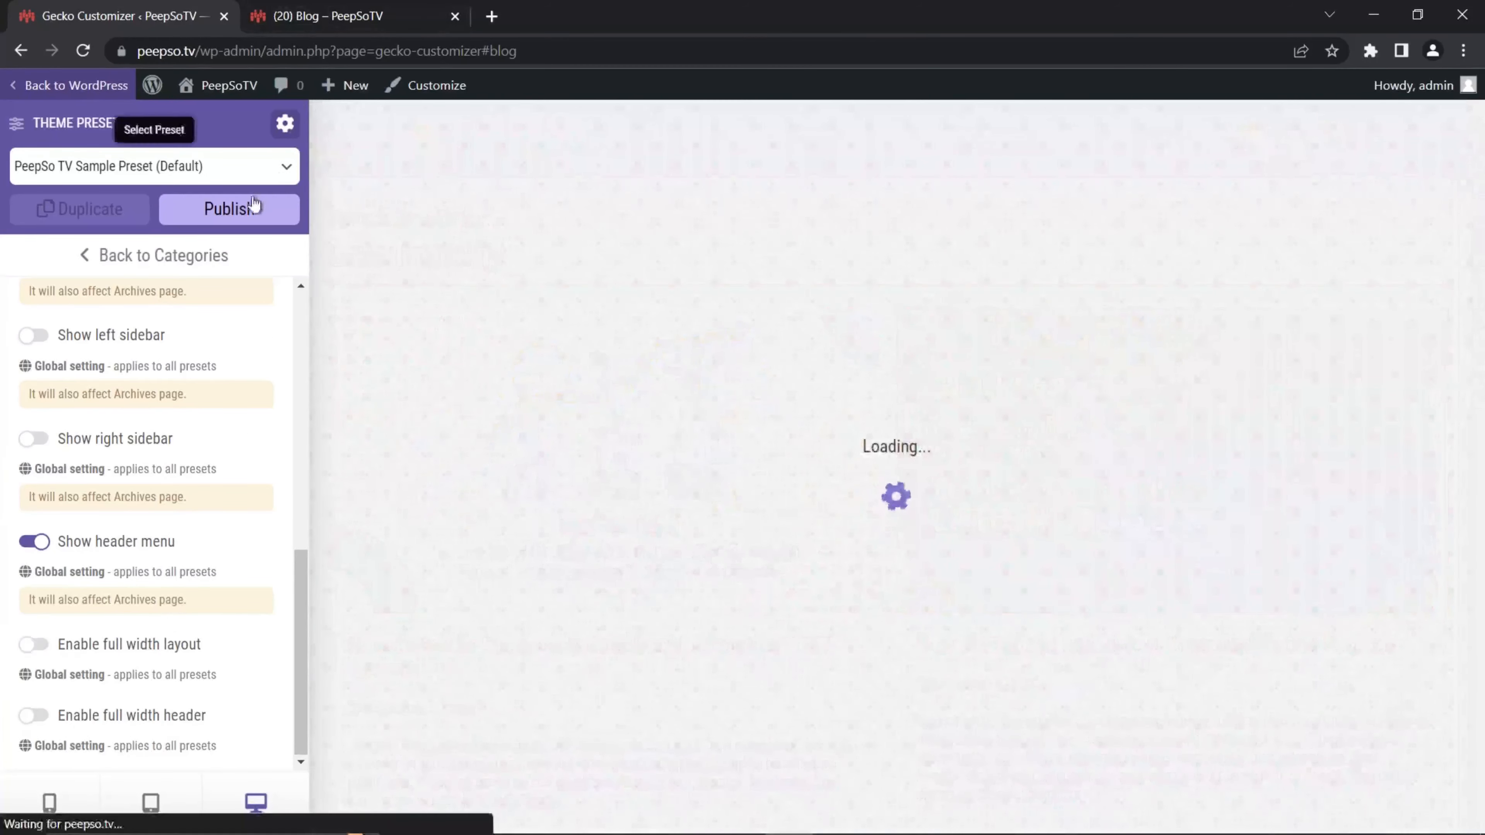
# Step: On the live blog page, search for 'community' using the earlier search suggestion
pyautogui.click(328, 16)
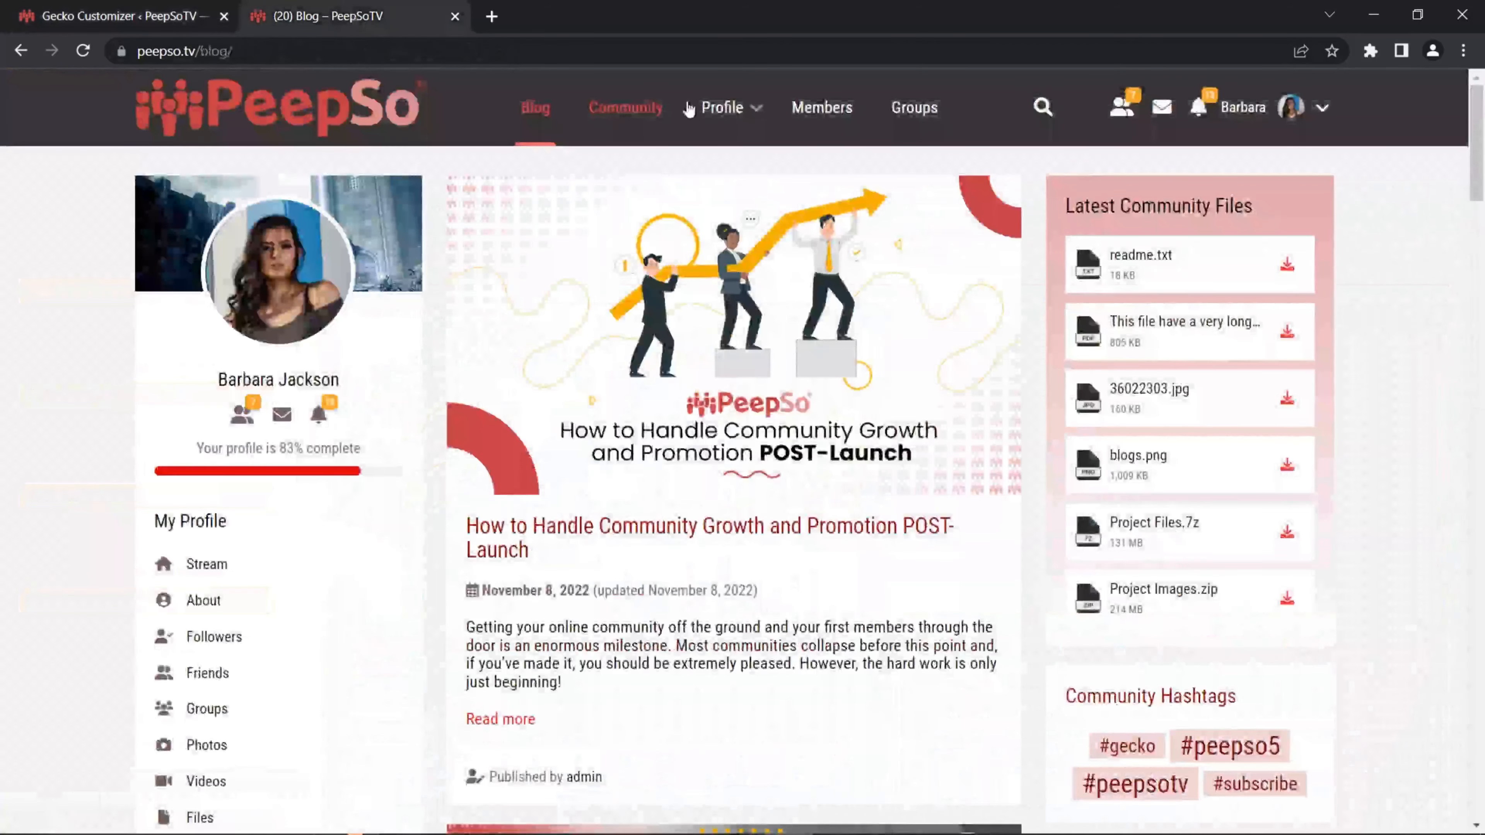
pyautogui.click(1038, 106)
pyautogui.click(470, 92)
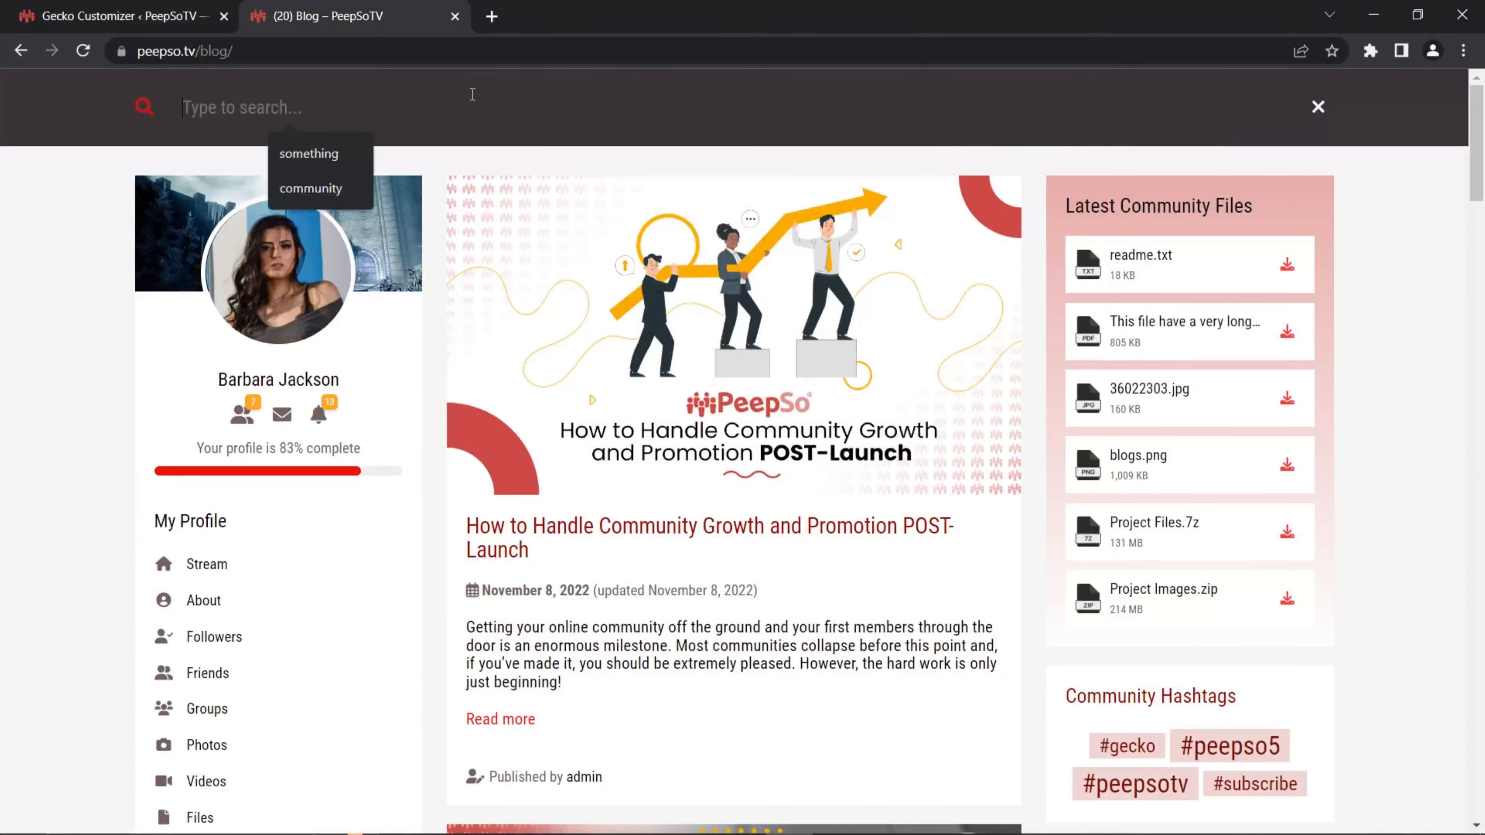
pyautogui.click(327, 186)
pyautogui.press('Return')
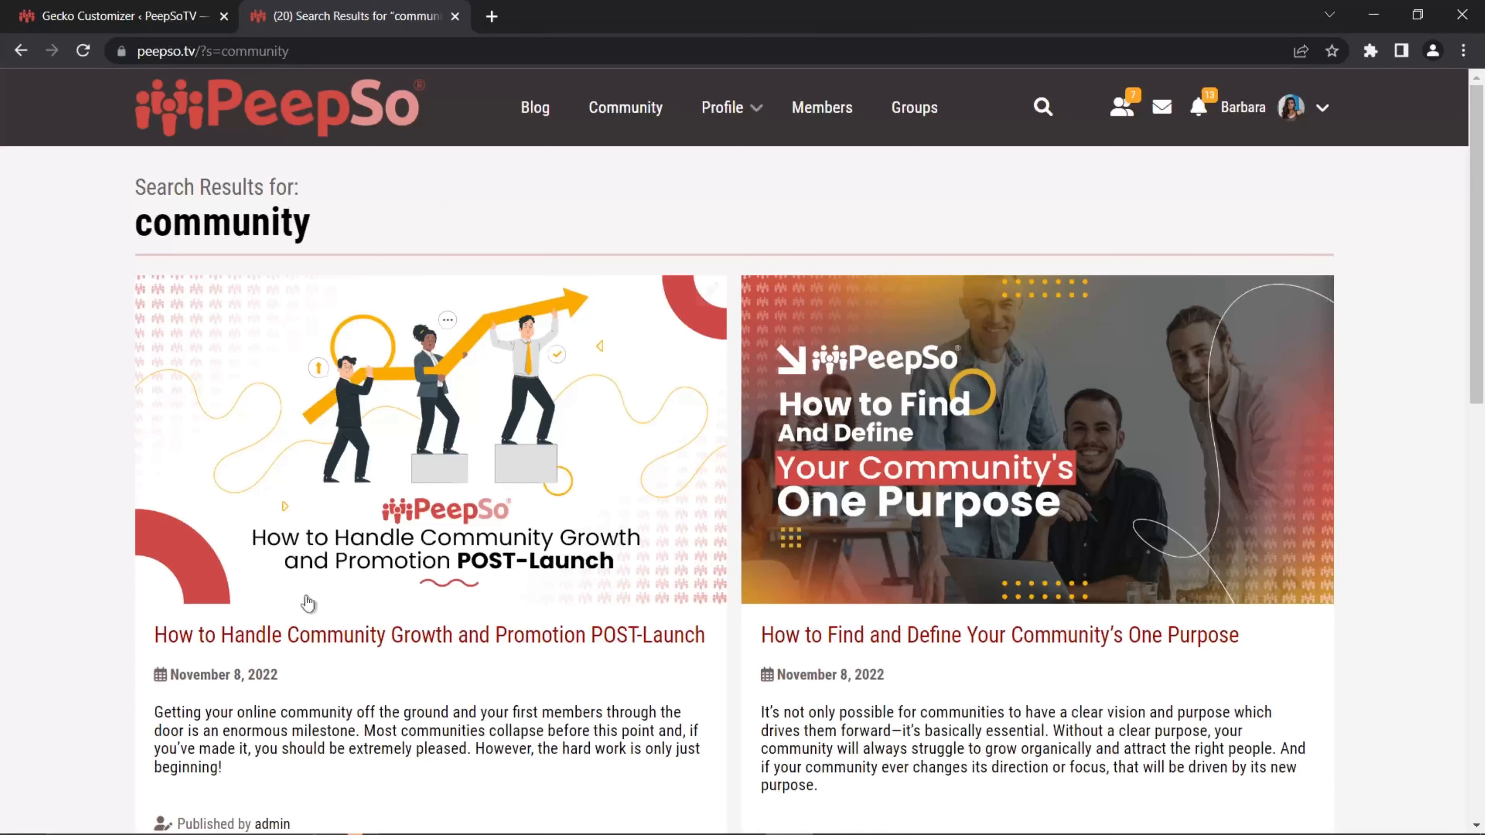
# Step: Enable full width layout for search results, publish, and reload the live results to verify
pyautogui.click(111, 17)
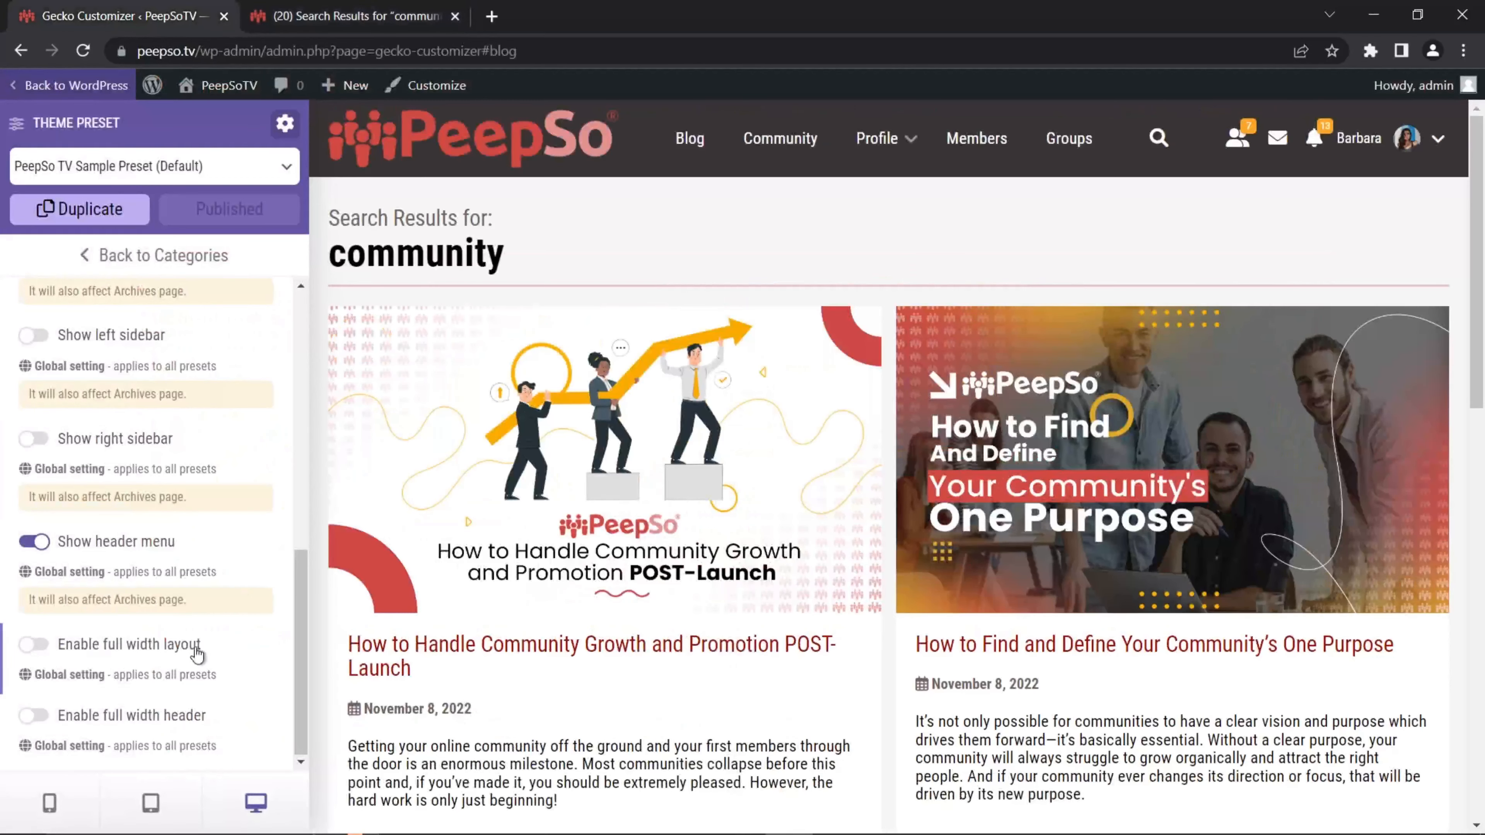
pyautogui.click(33, 646)
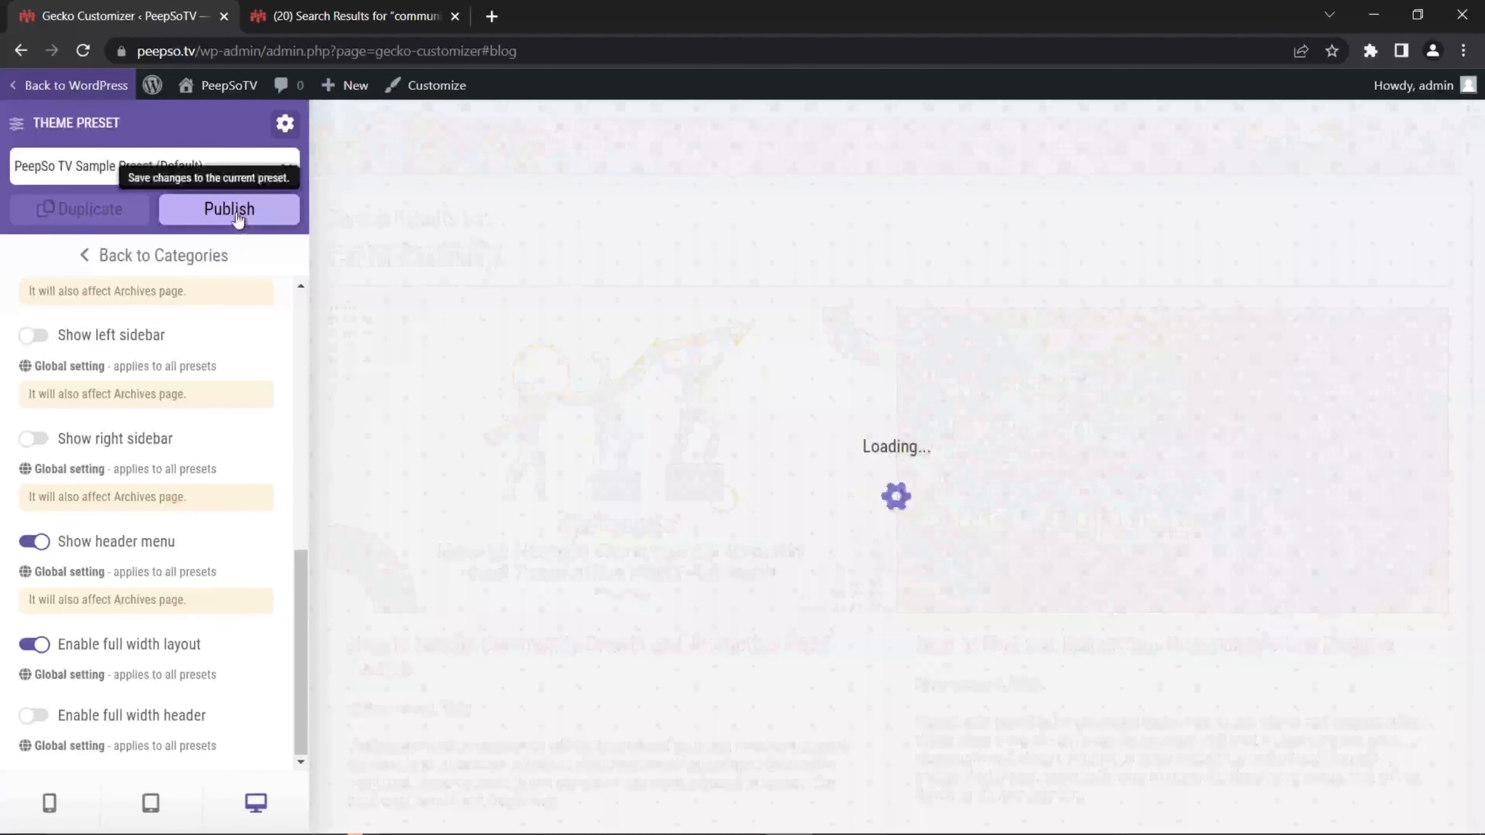
pyautogui.click(237, 219)
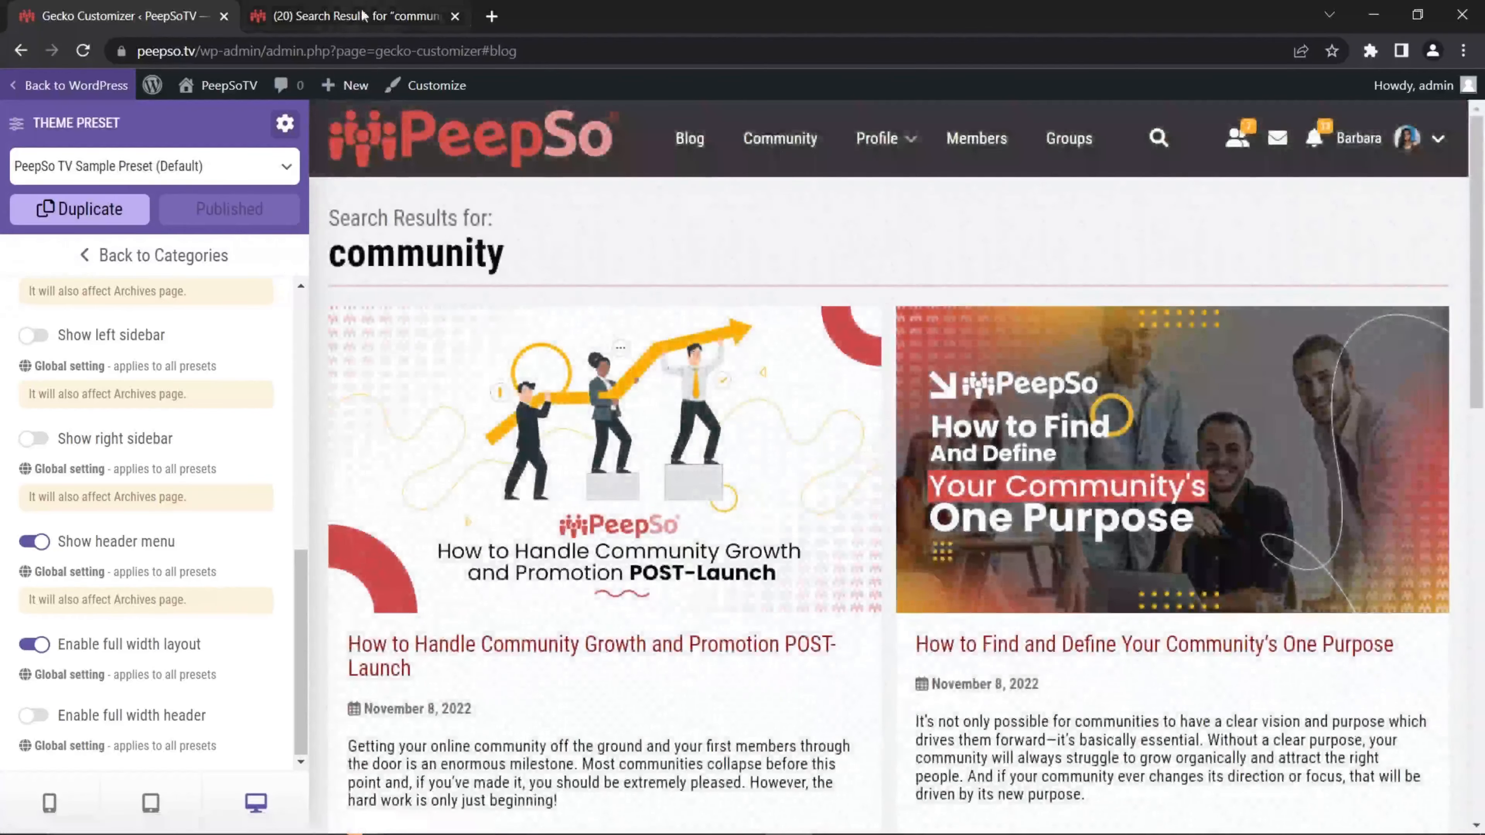
pyautogui.click(364, 16)
pyautogui.click(82, 51)
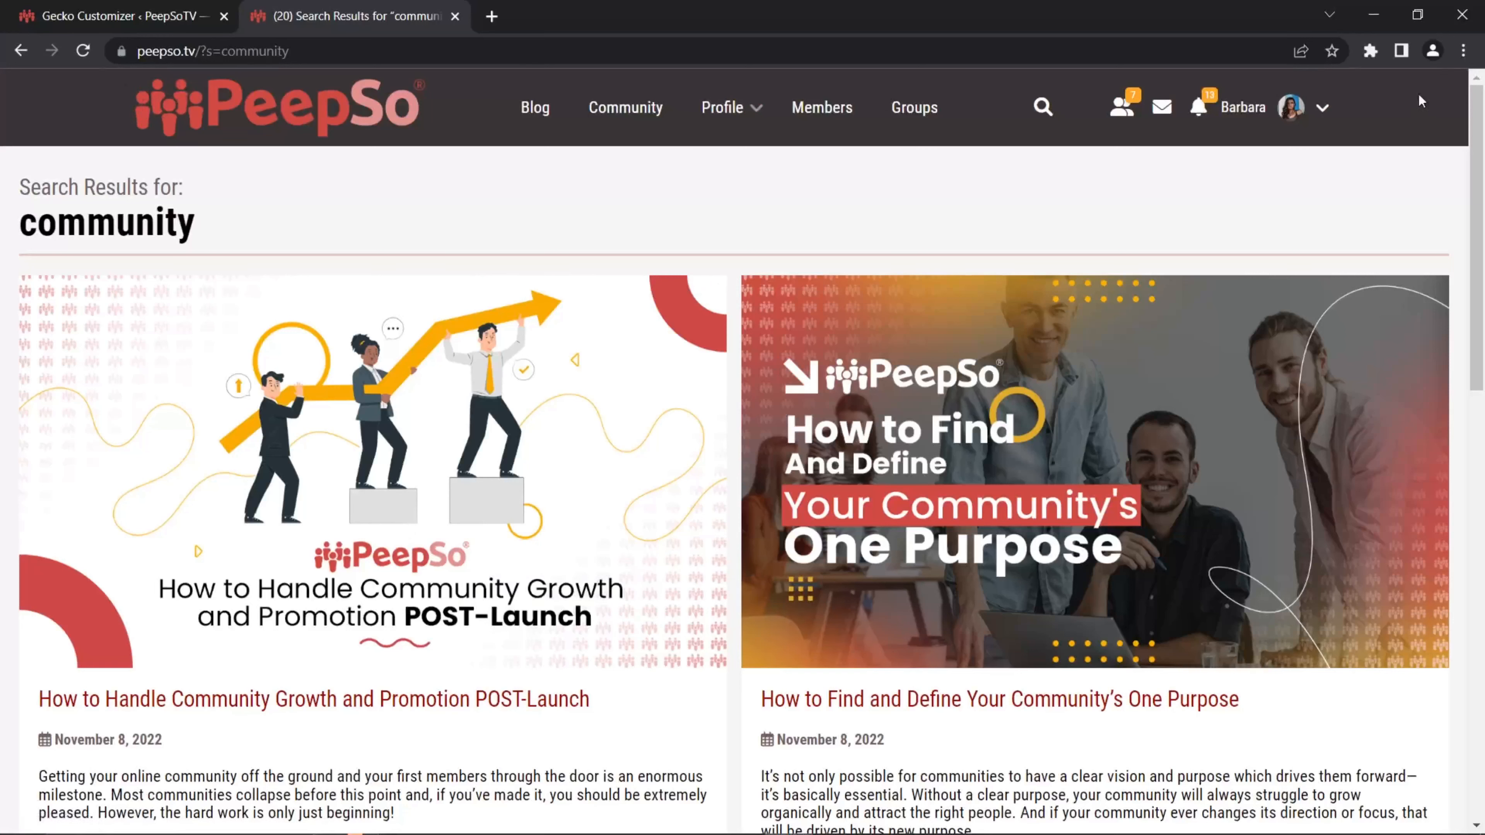
pyautogui.click(120, 15)
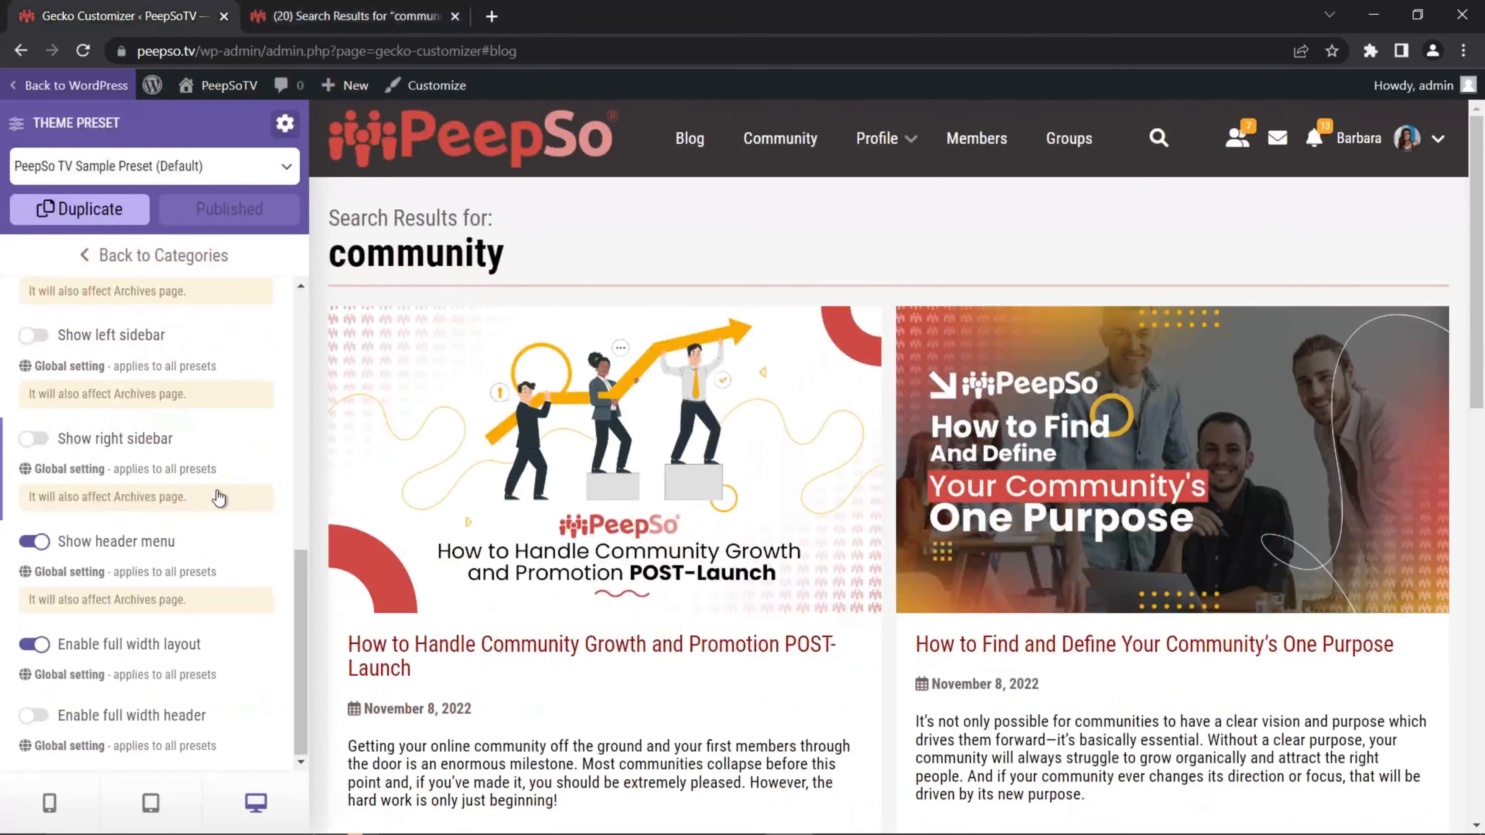
# Step: Enable the full-width header and reload the live search results page
pyautogui.click(34, 716)
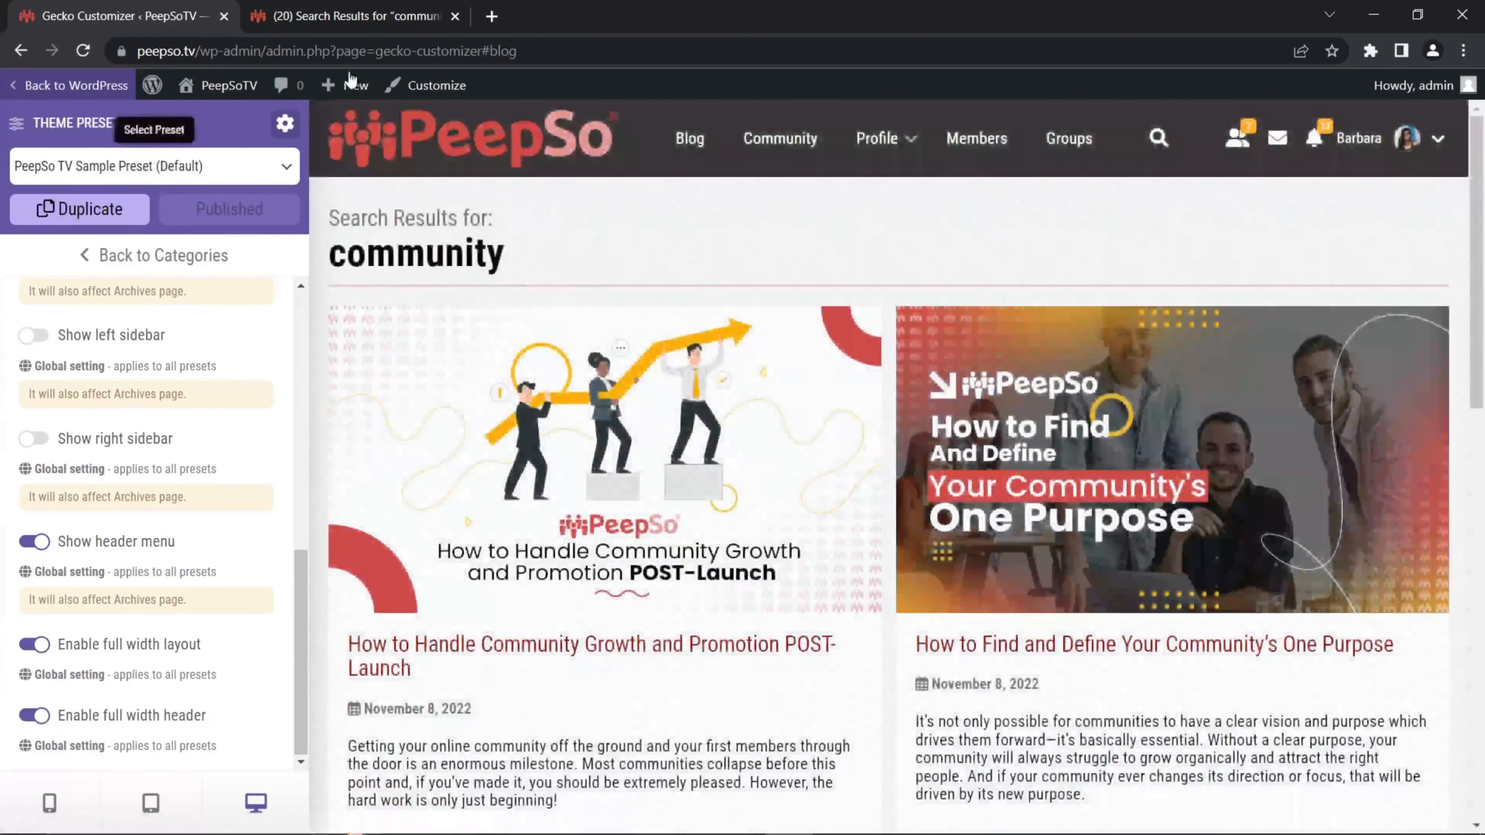
pyautogui.click(382, 20)
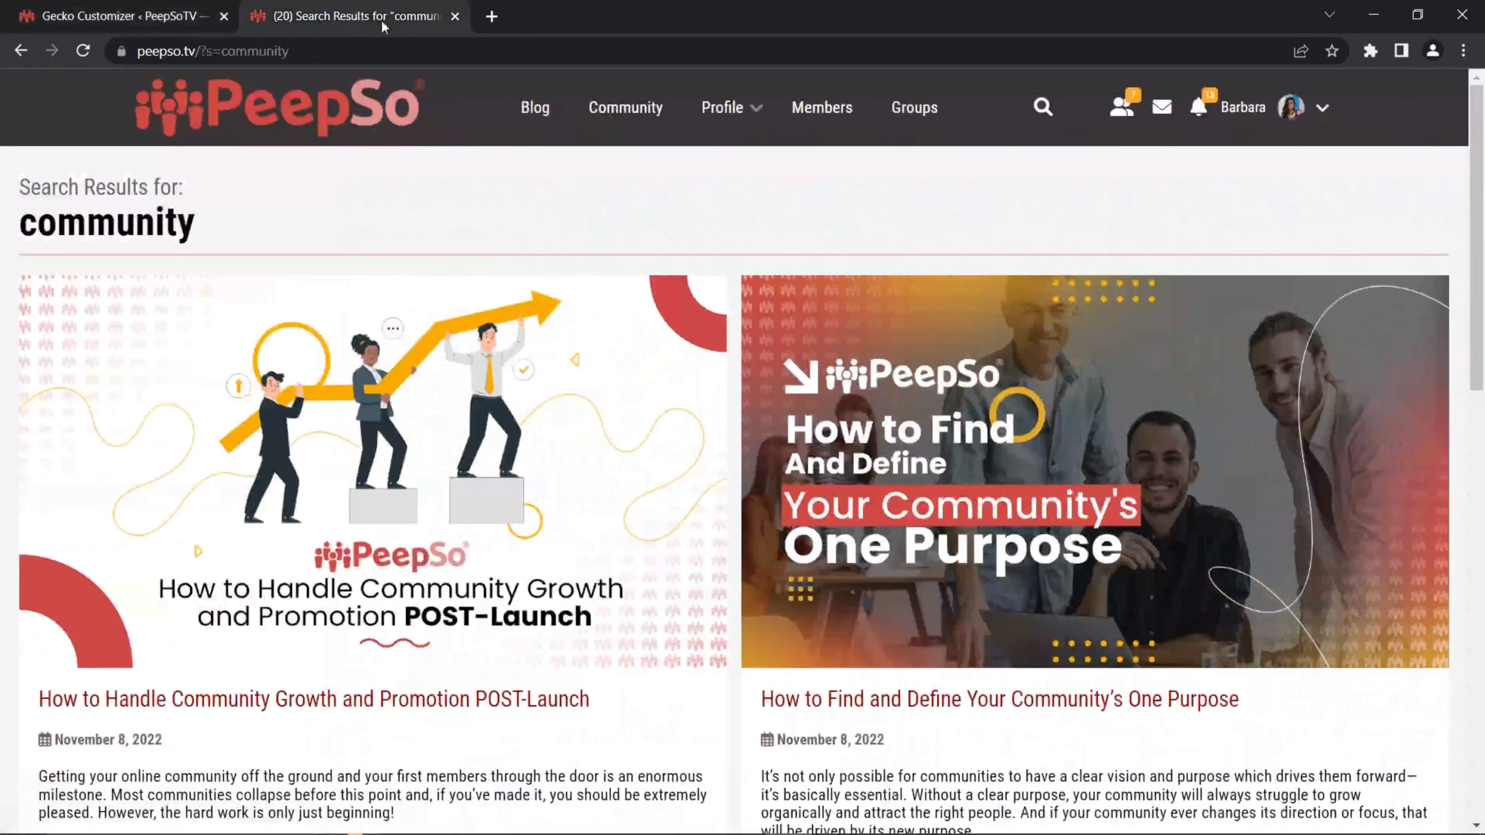
pyautogui.click(52, 50)
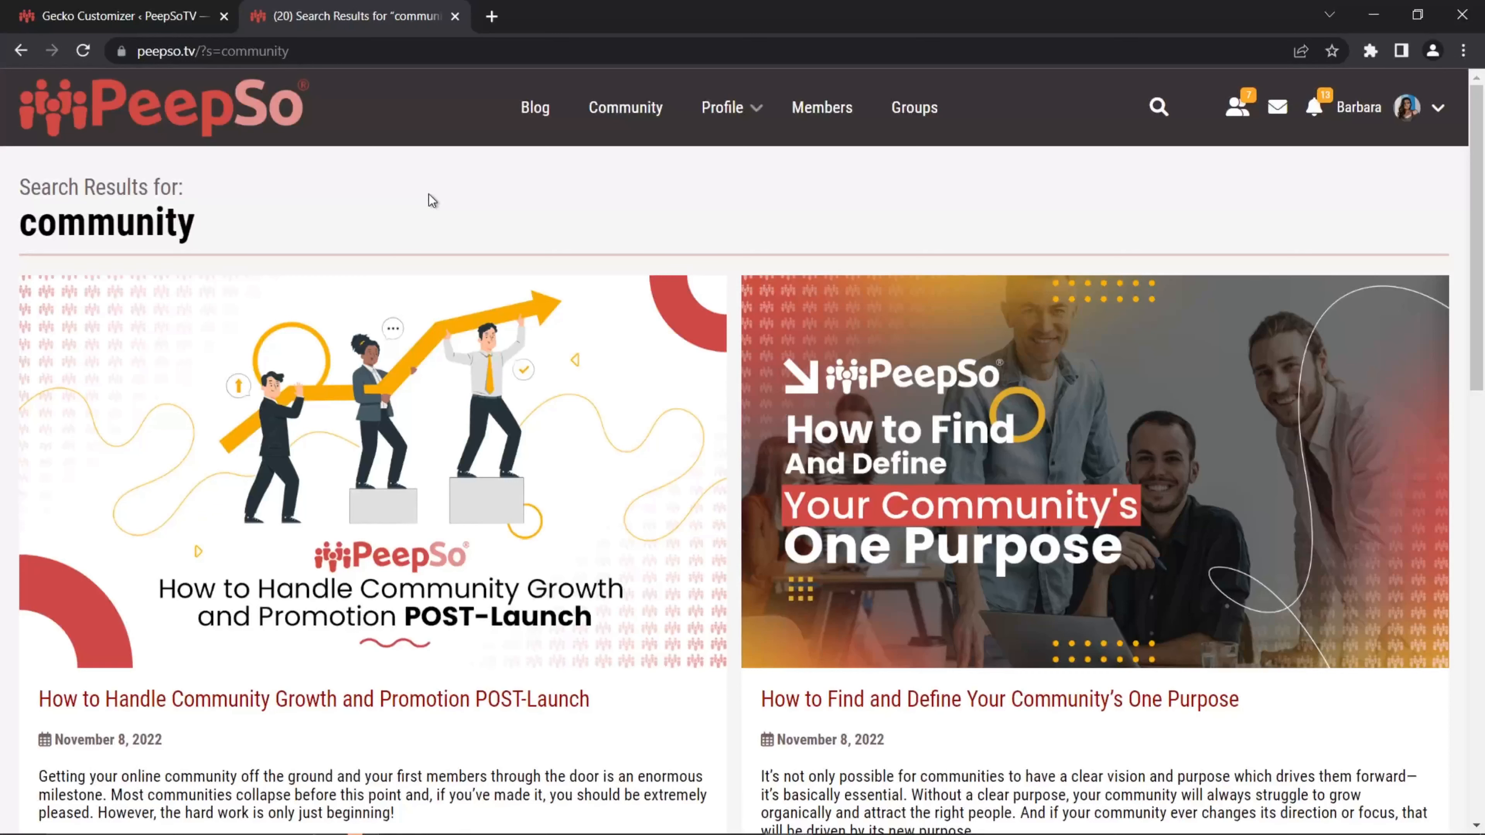
# Step: Rerun the 'community' search from the Community page to check the full-width header
pyautogui.click(620, 108)
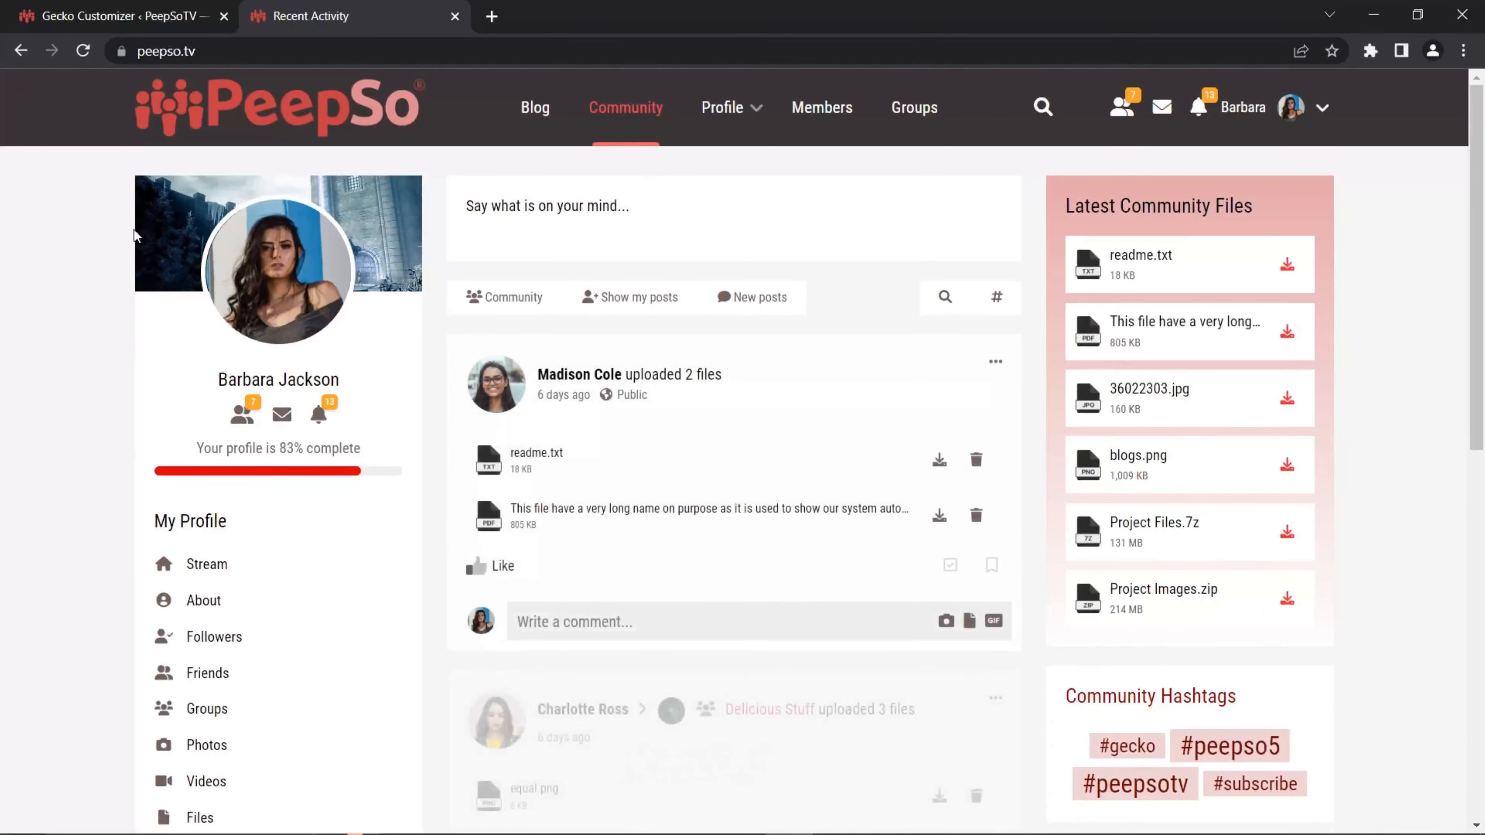
pyautogui.click(1043, 107)
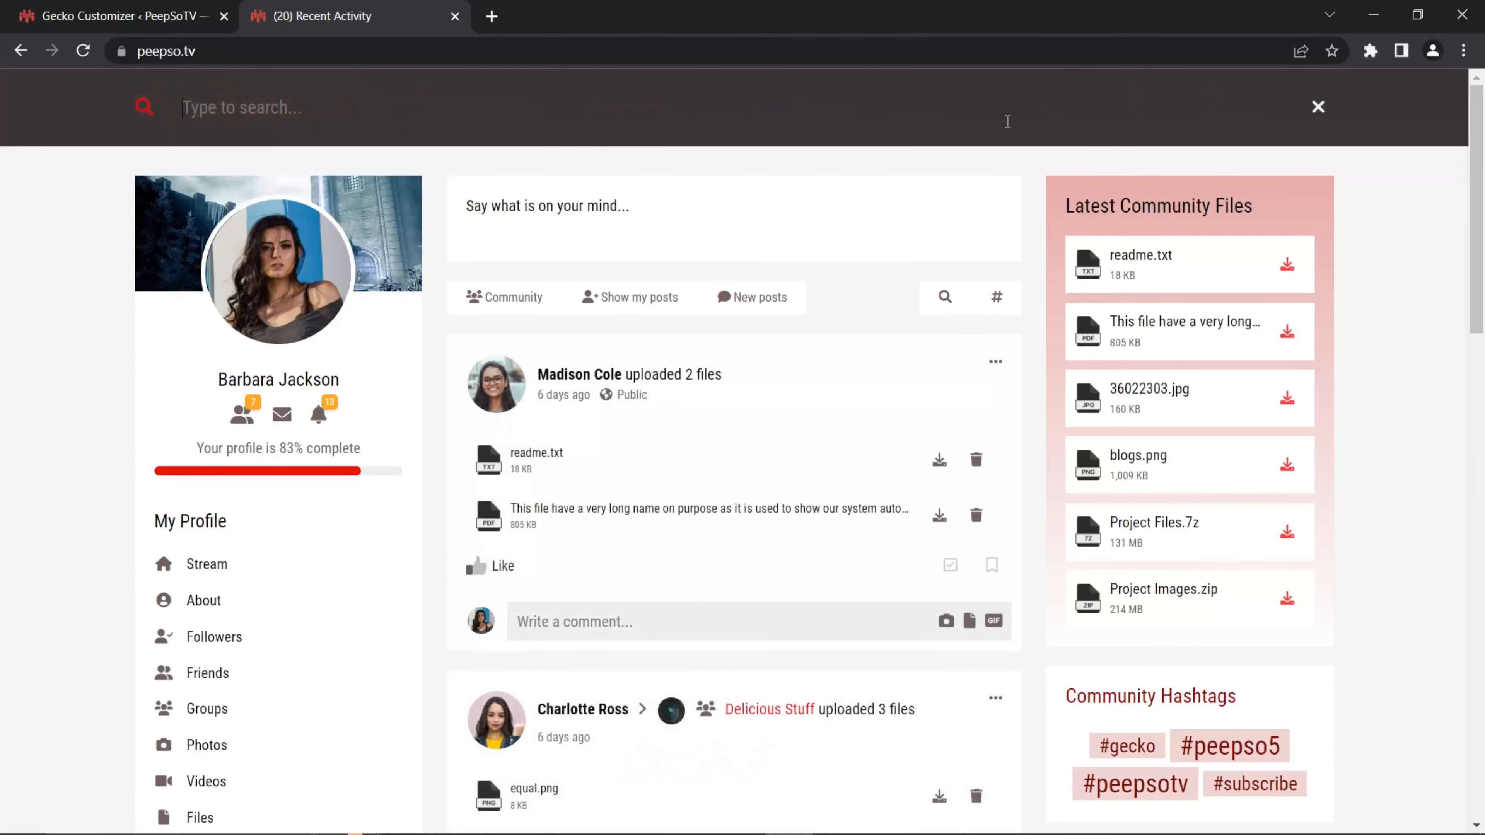
pyautogui.click(289, 107)
pyautogui.click(298, 154)
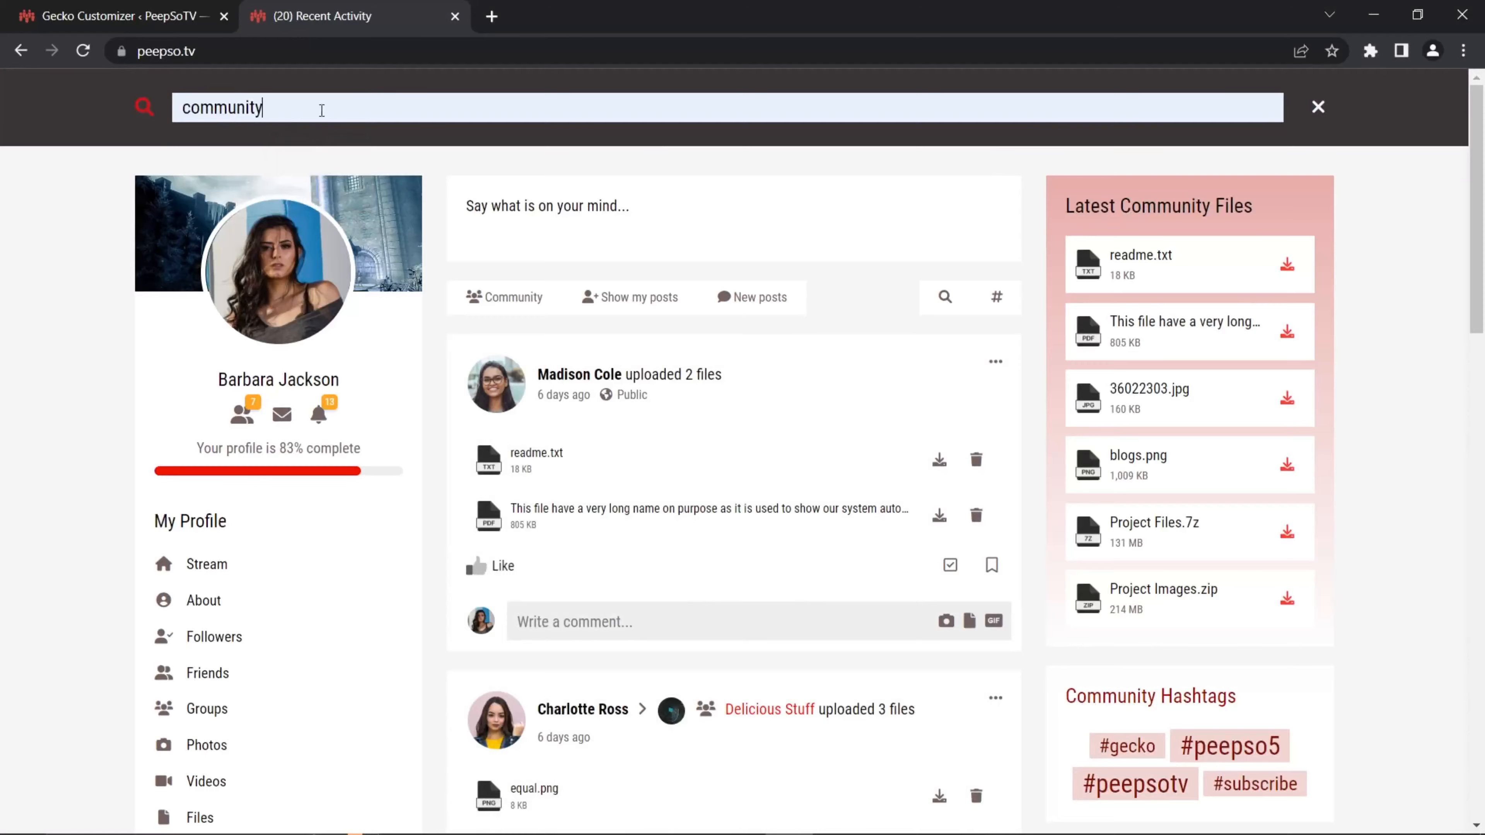
pyautogui.press('Return')
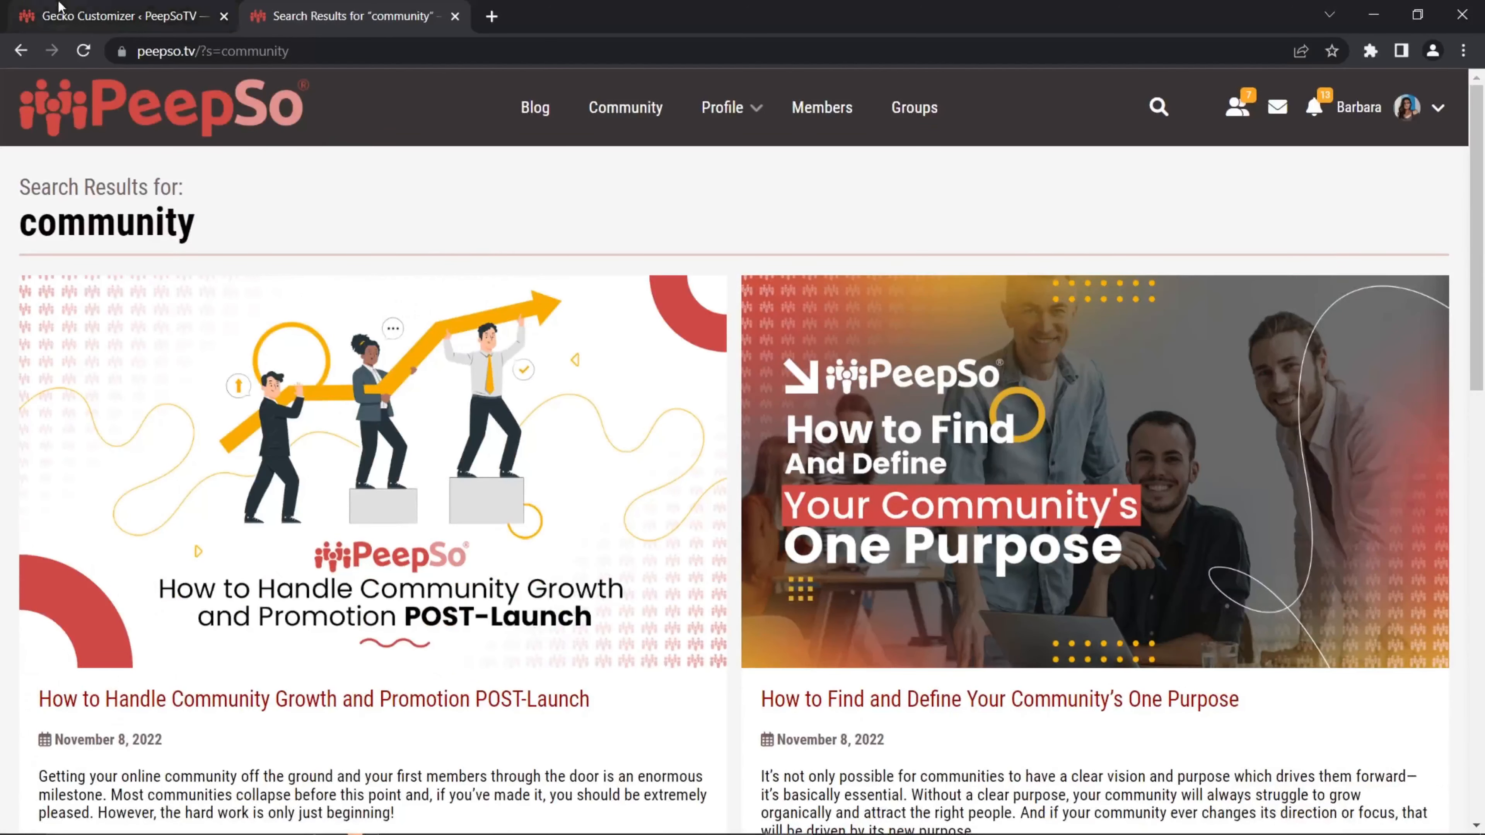
pyautogui.click(116, 16)
# Step: Switch off the full width layout and full width header, then publish the preset
pyautogui.click(17, 644)
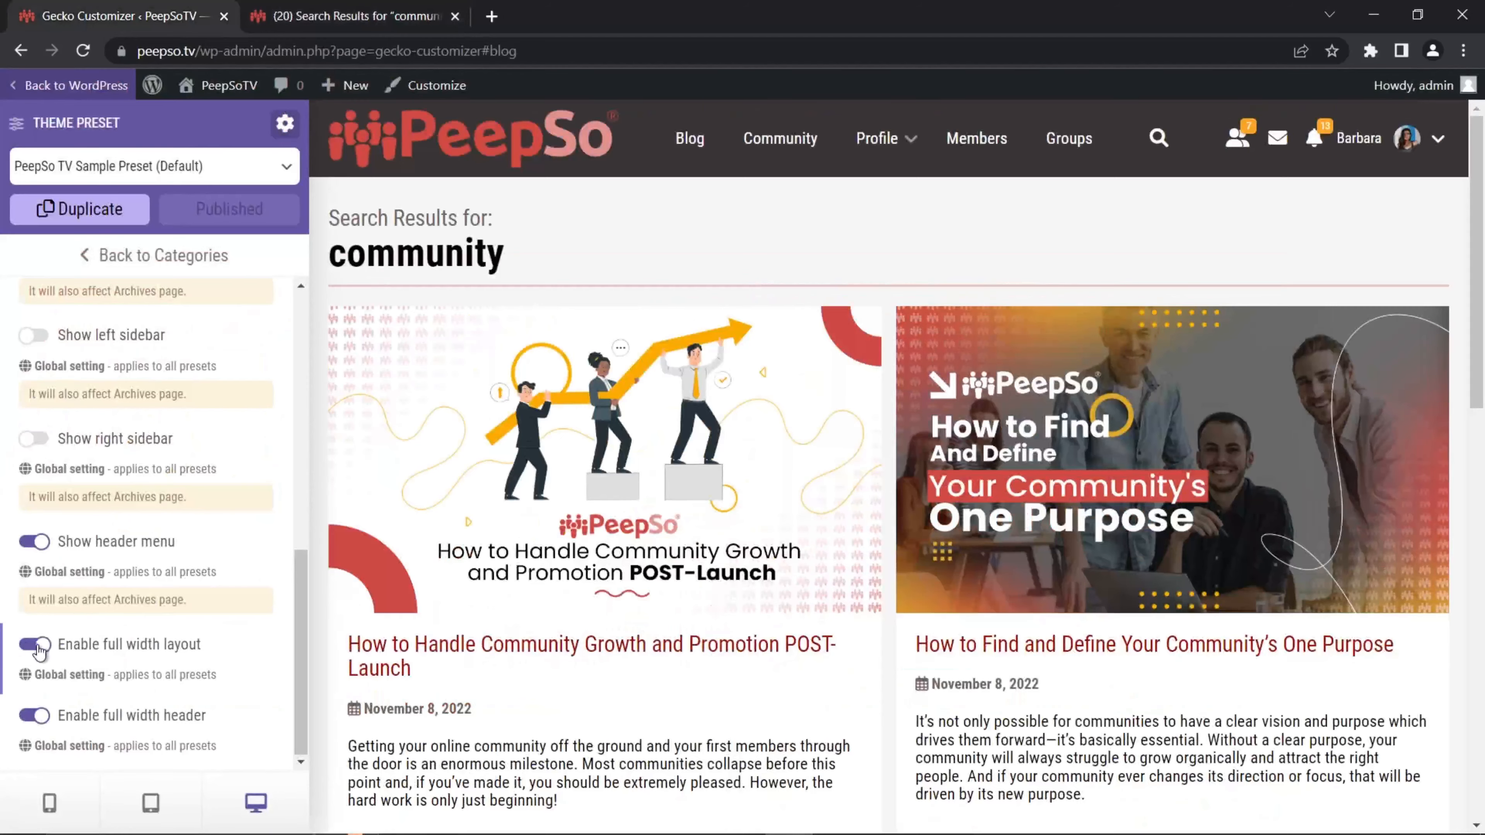
pyautogui.click(35, 716)
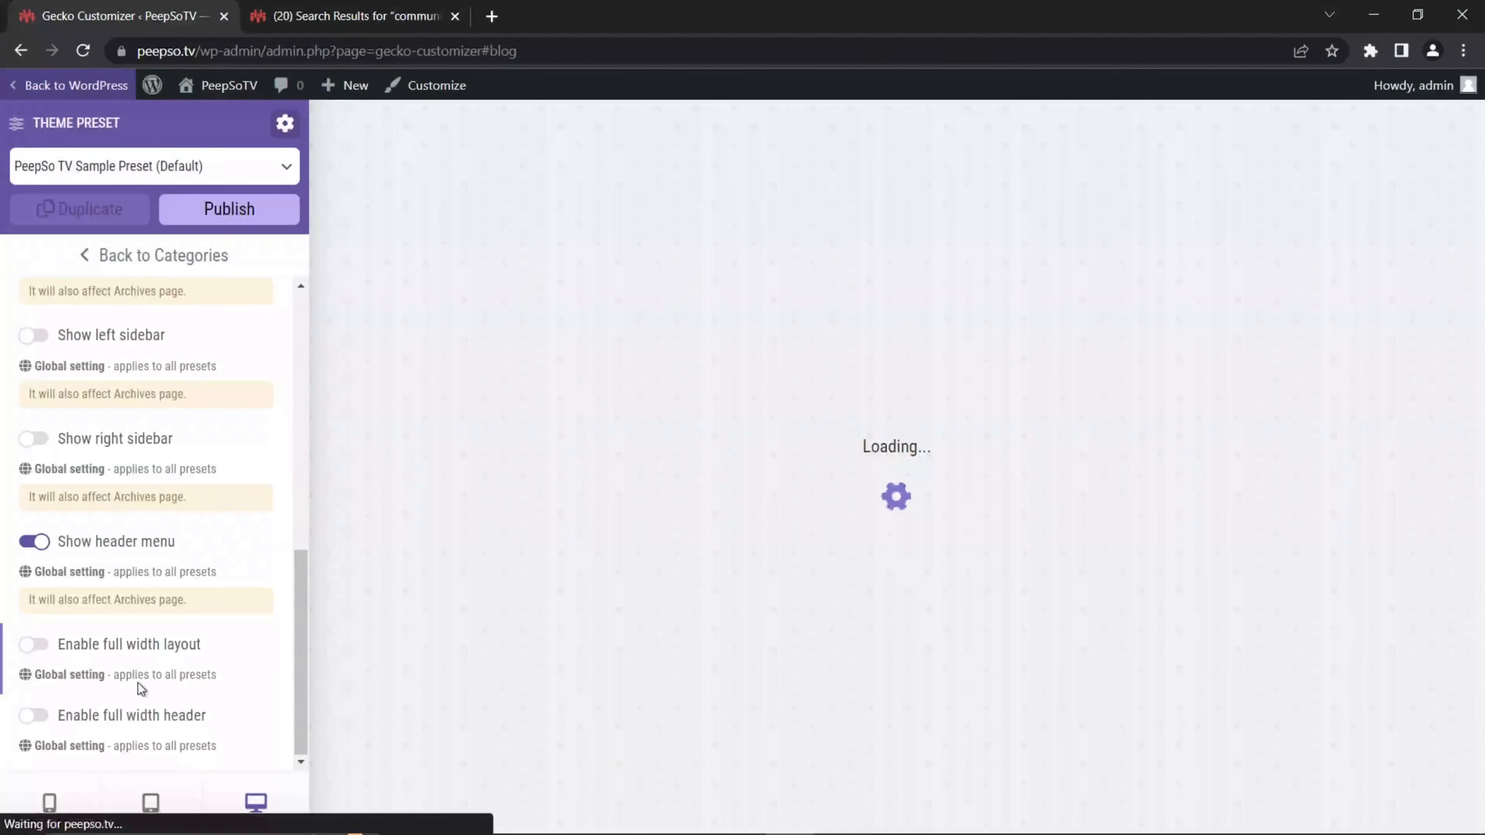
pyautogui.click(236, 214)
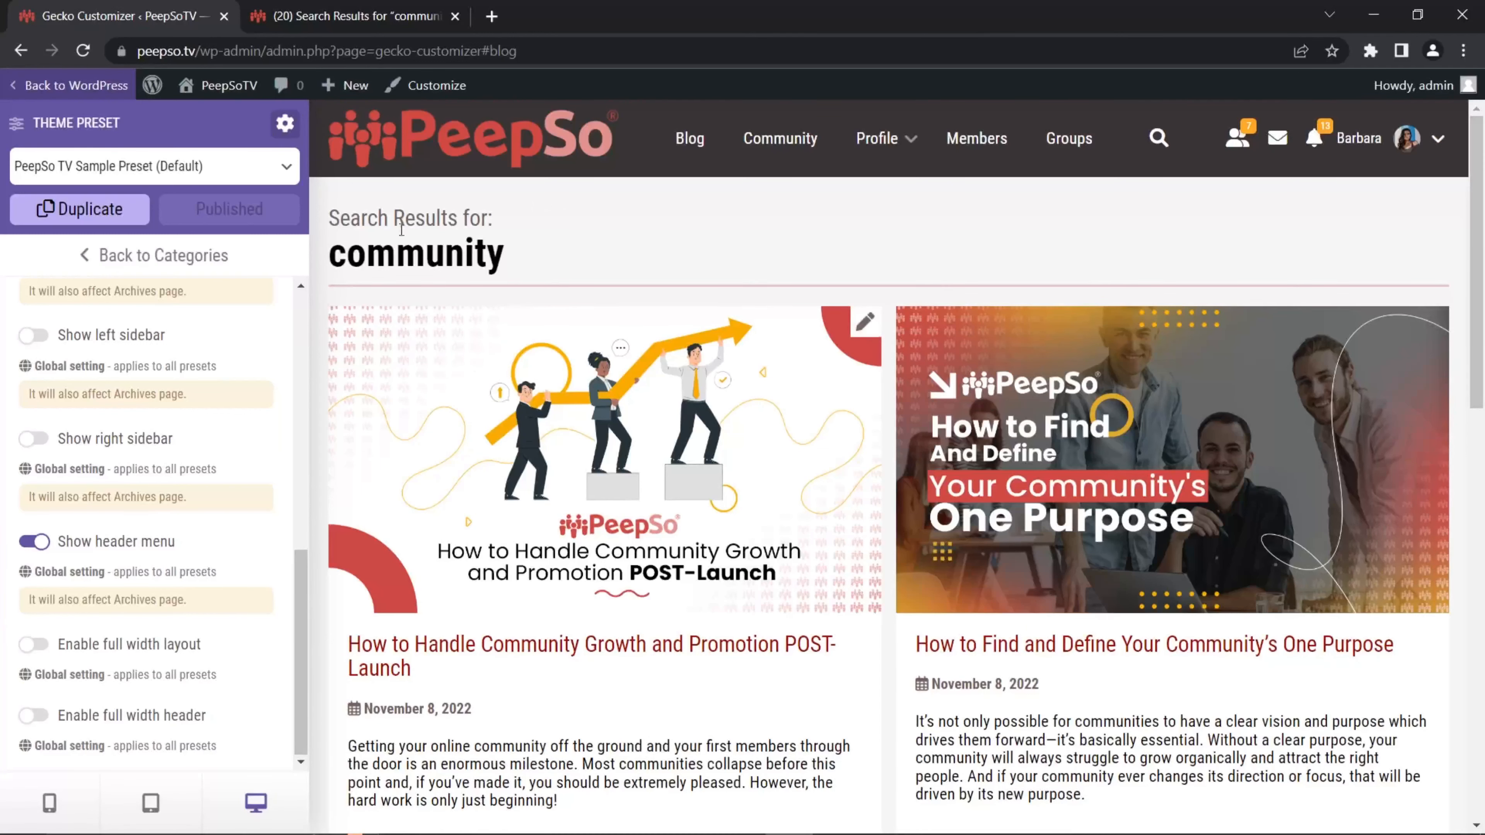
# Step: Reload the live search results page to confirm the narrower, centred boxed layout
pyautogui.click(310, 12)
pyautogui.click(83, 51)
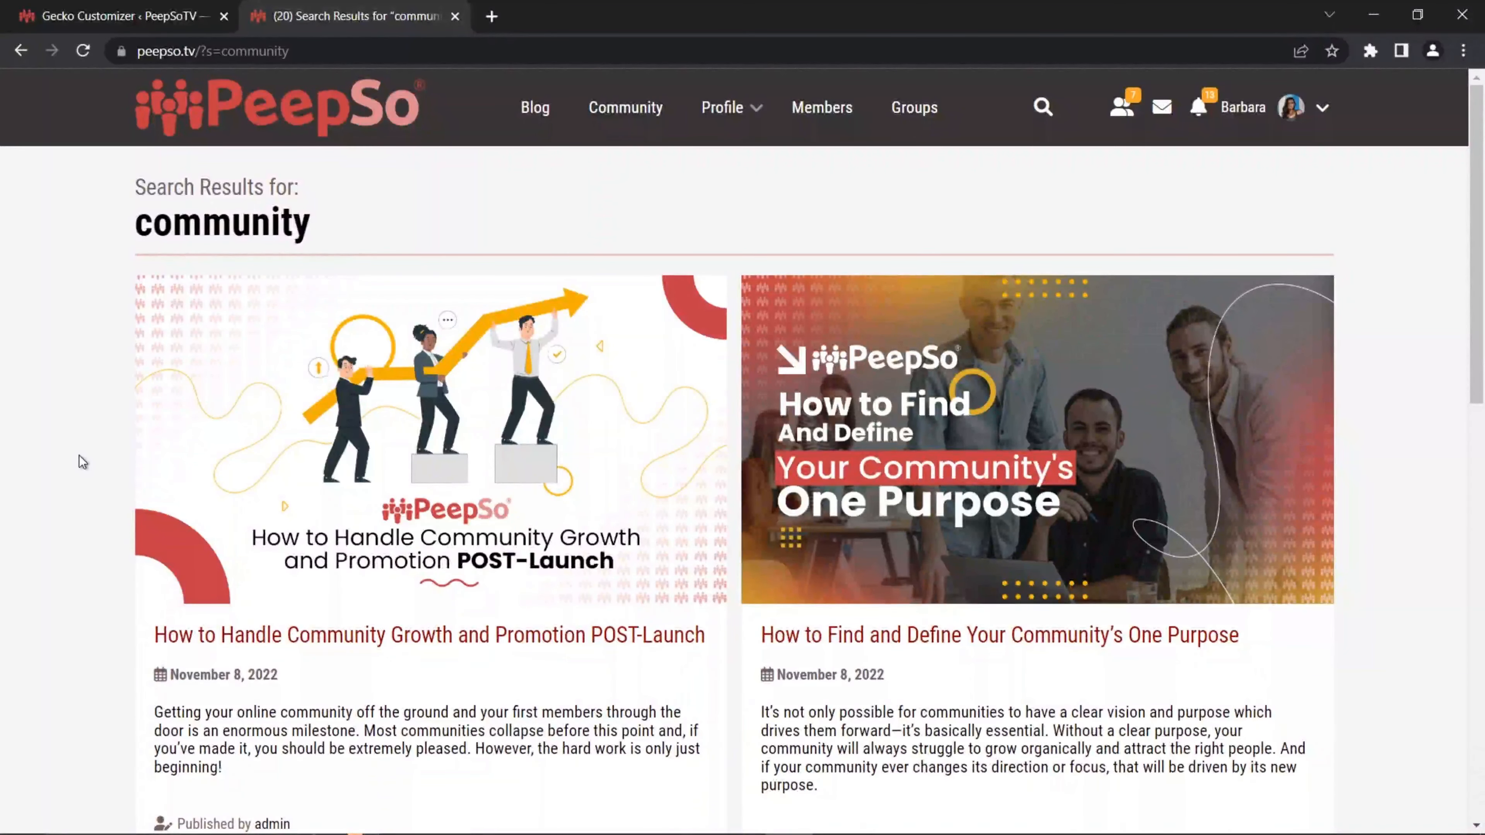
pyautogui.click(117, 16)
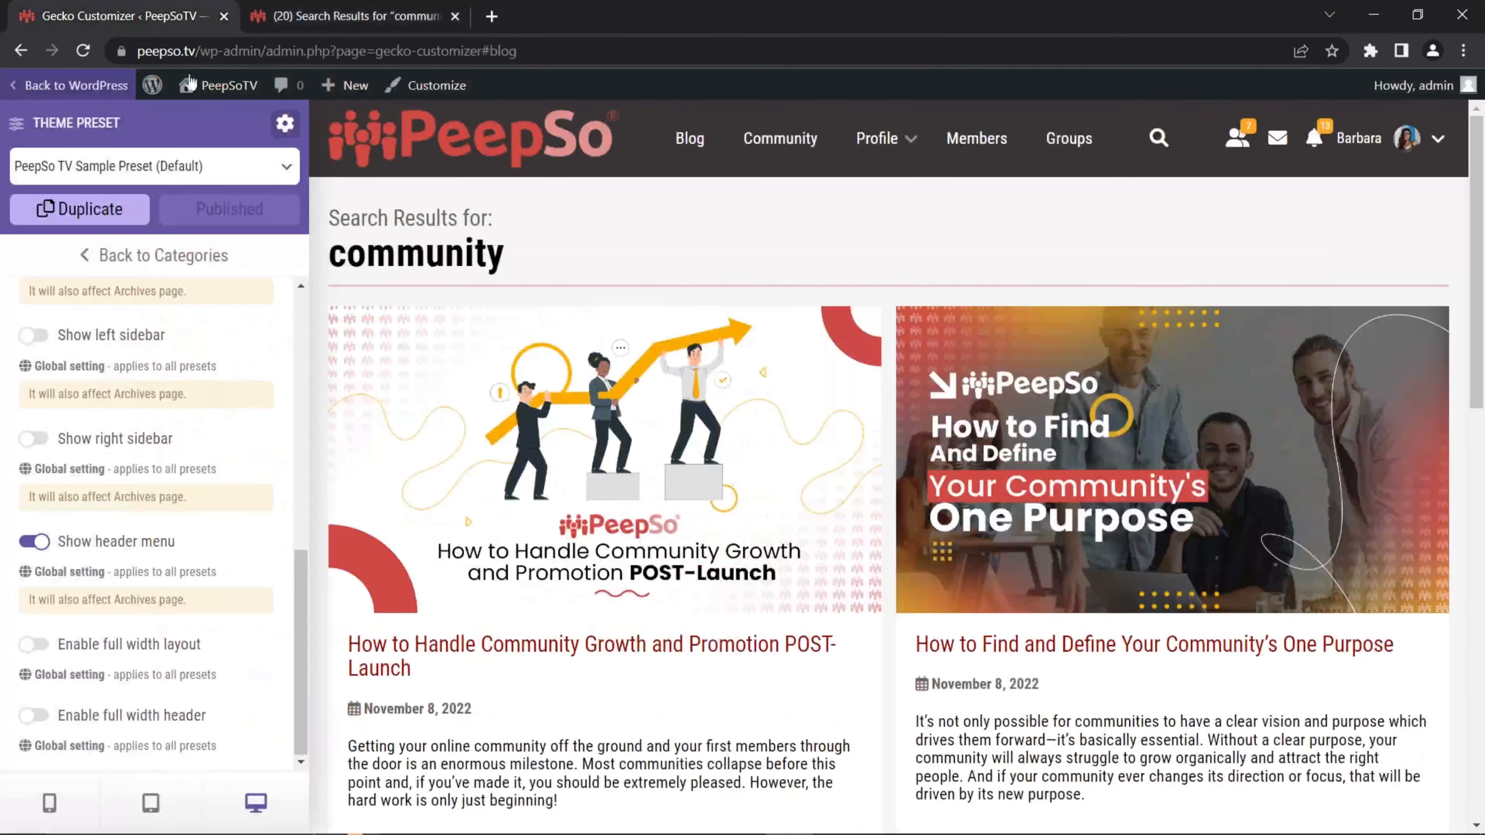
# Step: Open the Widgets settings category and load the Community activity stream in the preview
pyautogui.click(109, 260)
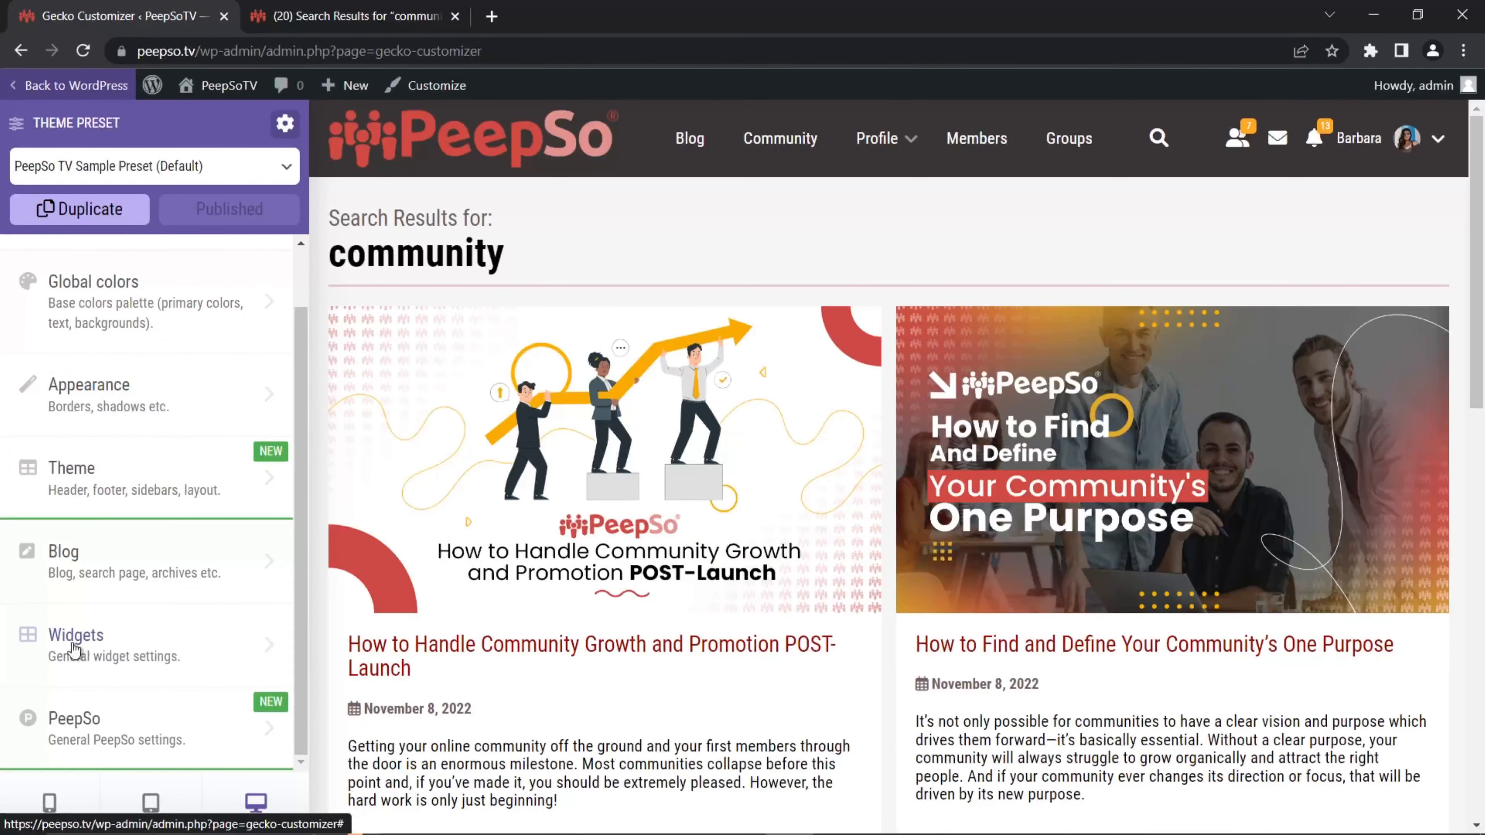
pyautogui.click(75, 644)
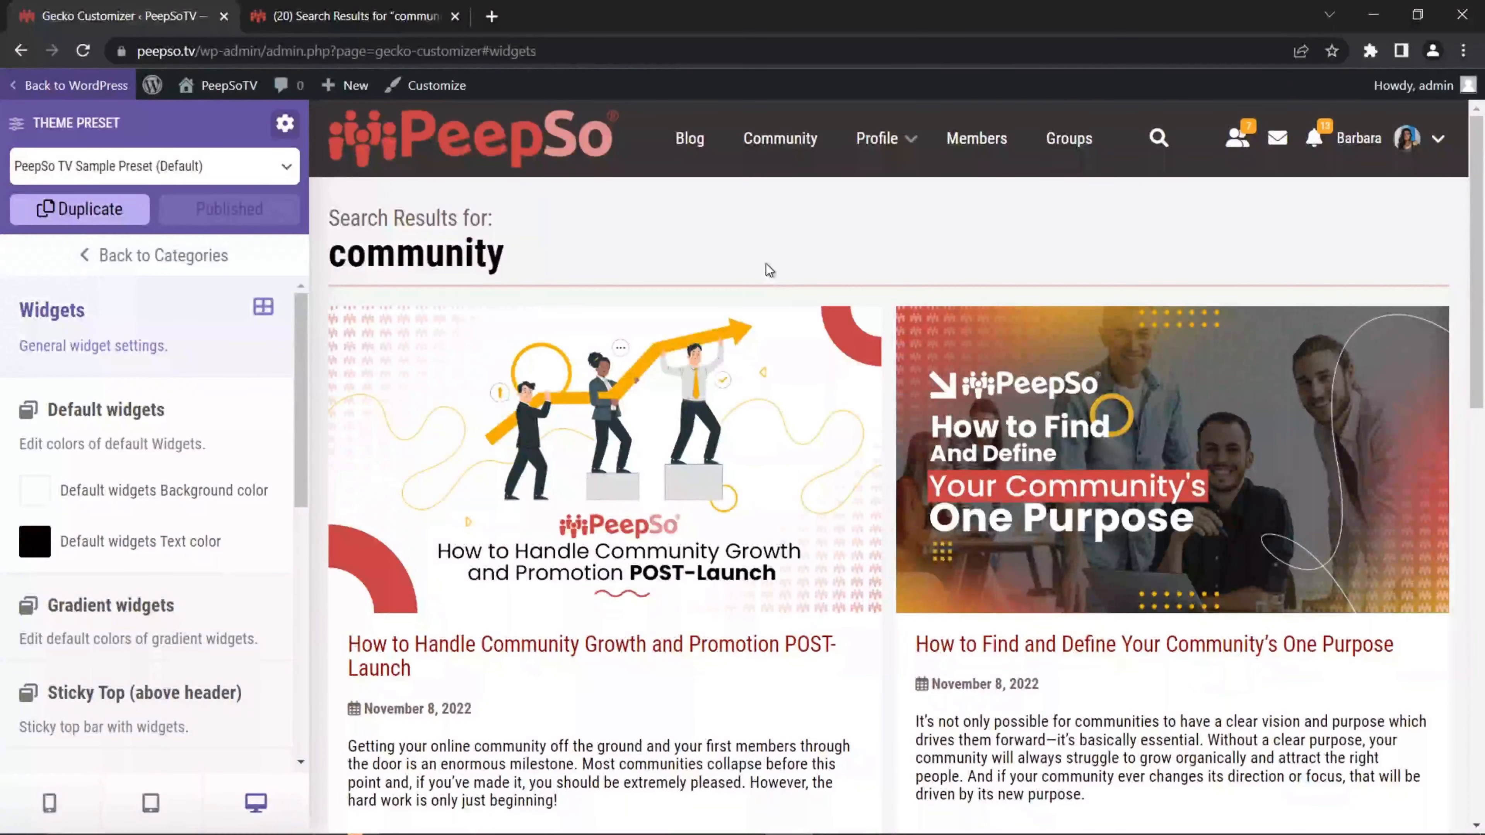
pyautogui.click(778, 144)
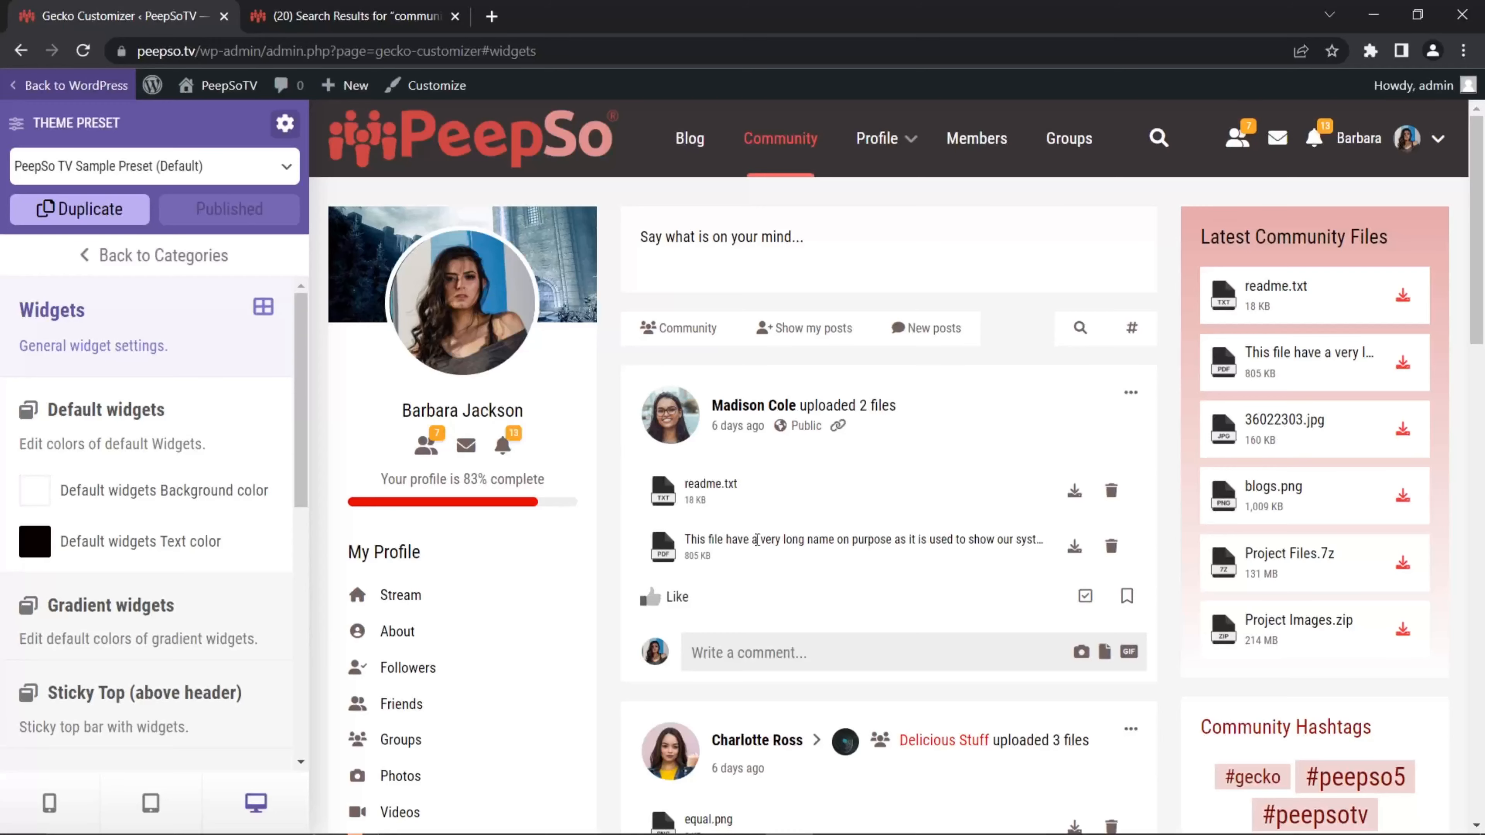
pyautogui.scroll(-3, 603, 451)
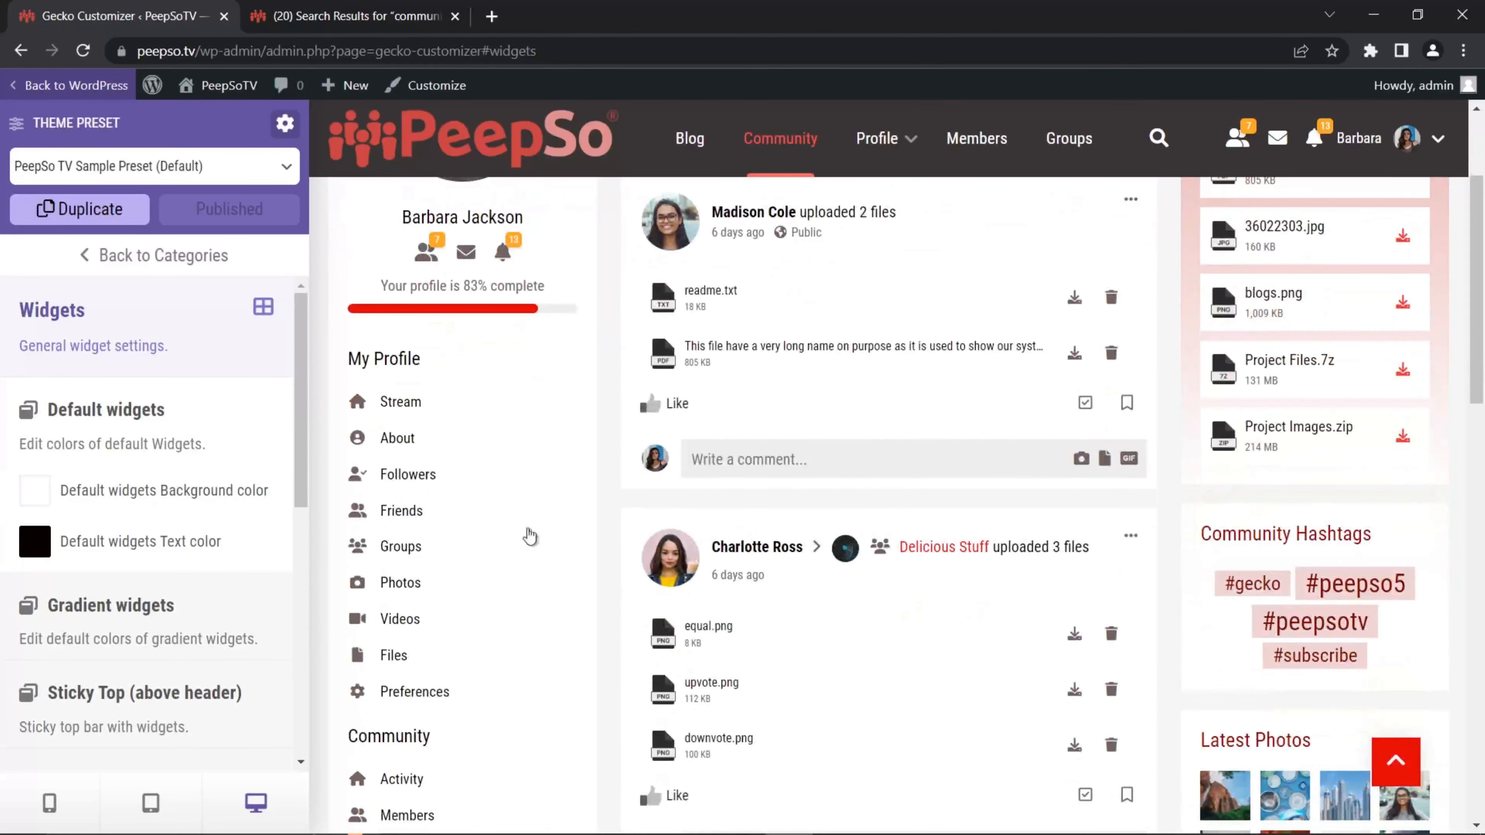
pyautogui.scroll(3, 541, 556)
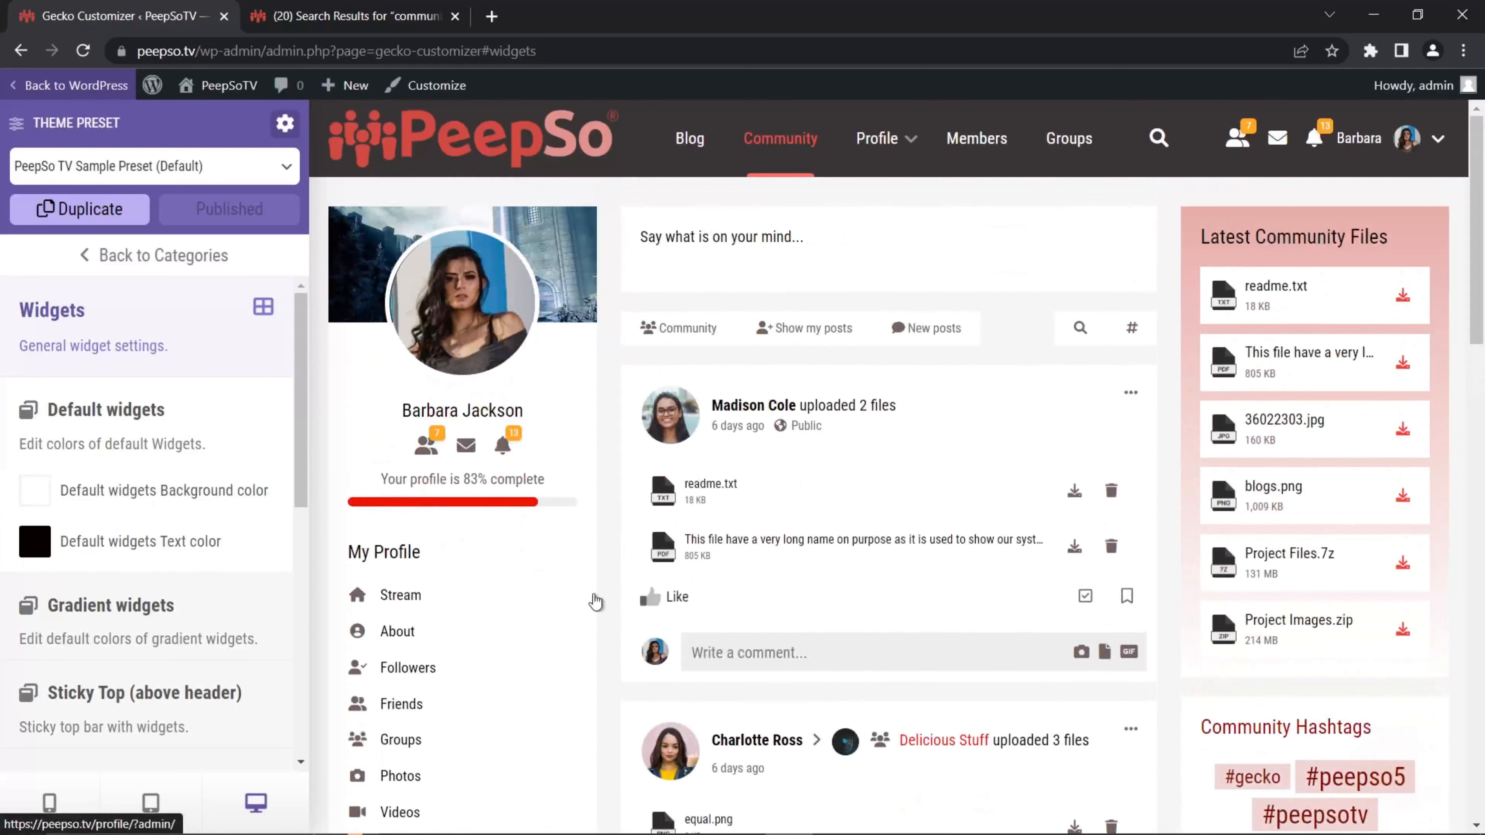
pyautogui.scroll(-2, 429, 531)
# Step: Set the Default widgets background to blue rgba(67, 121, 255, 0.749), publish, and return to WordPress admin
pyautogui.click(39, 490)
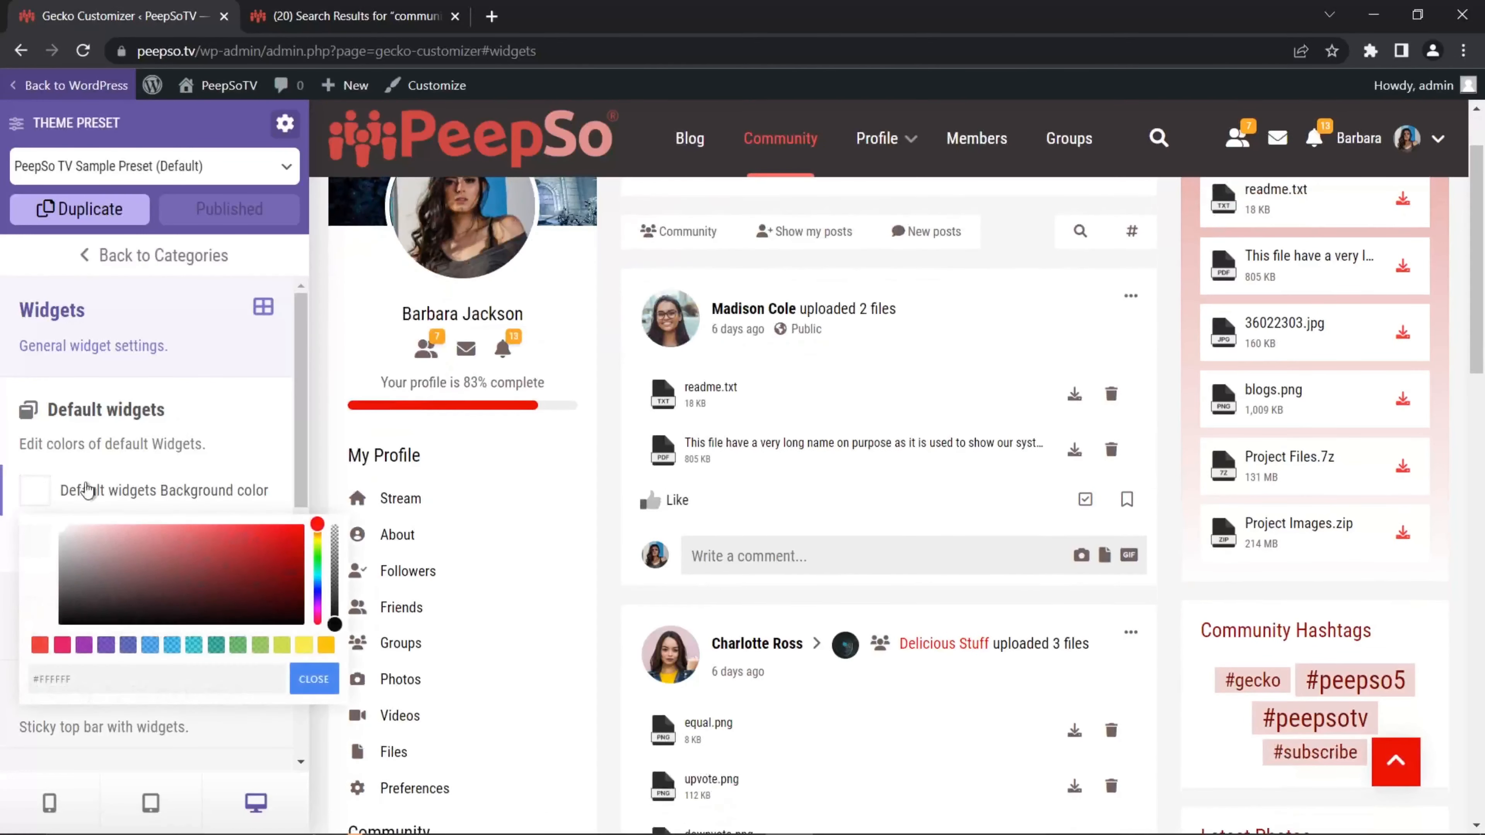
pyautogui.click(150, 645)
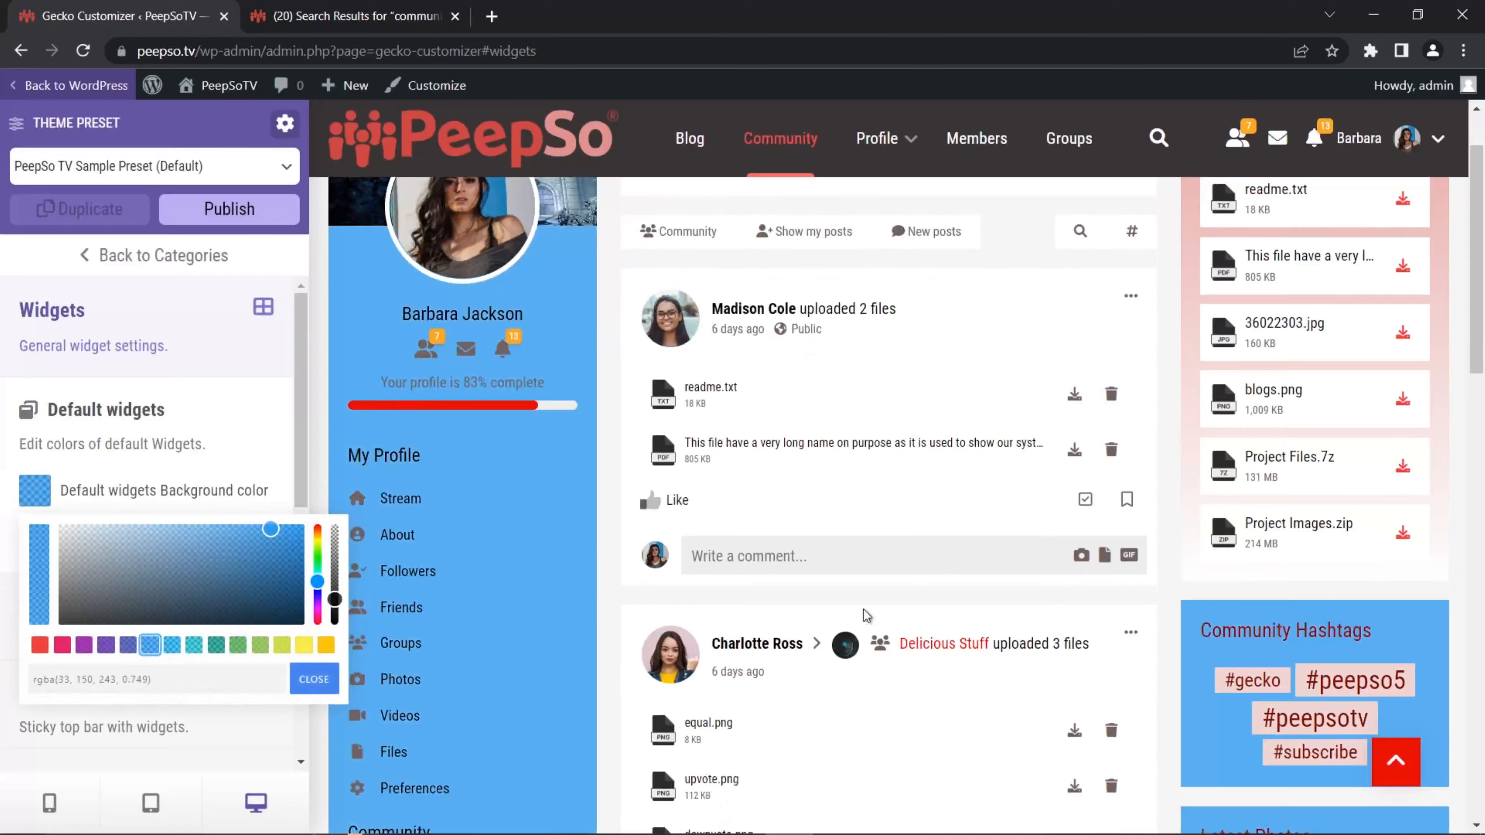
pyautogui.scroll(-10, 863, 610)
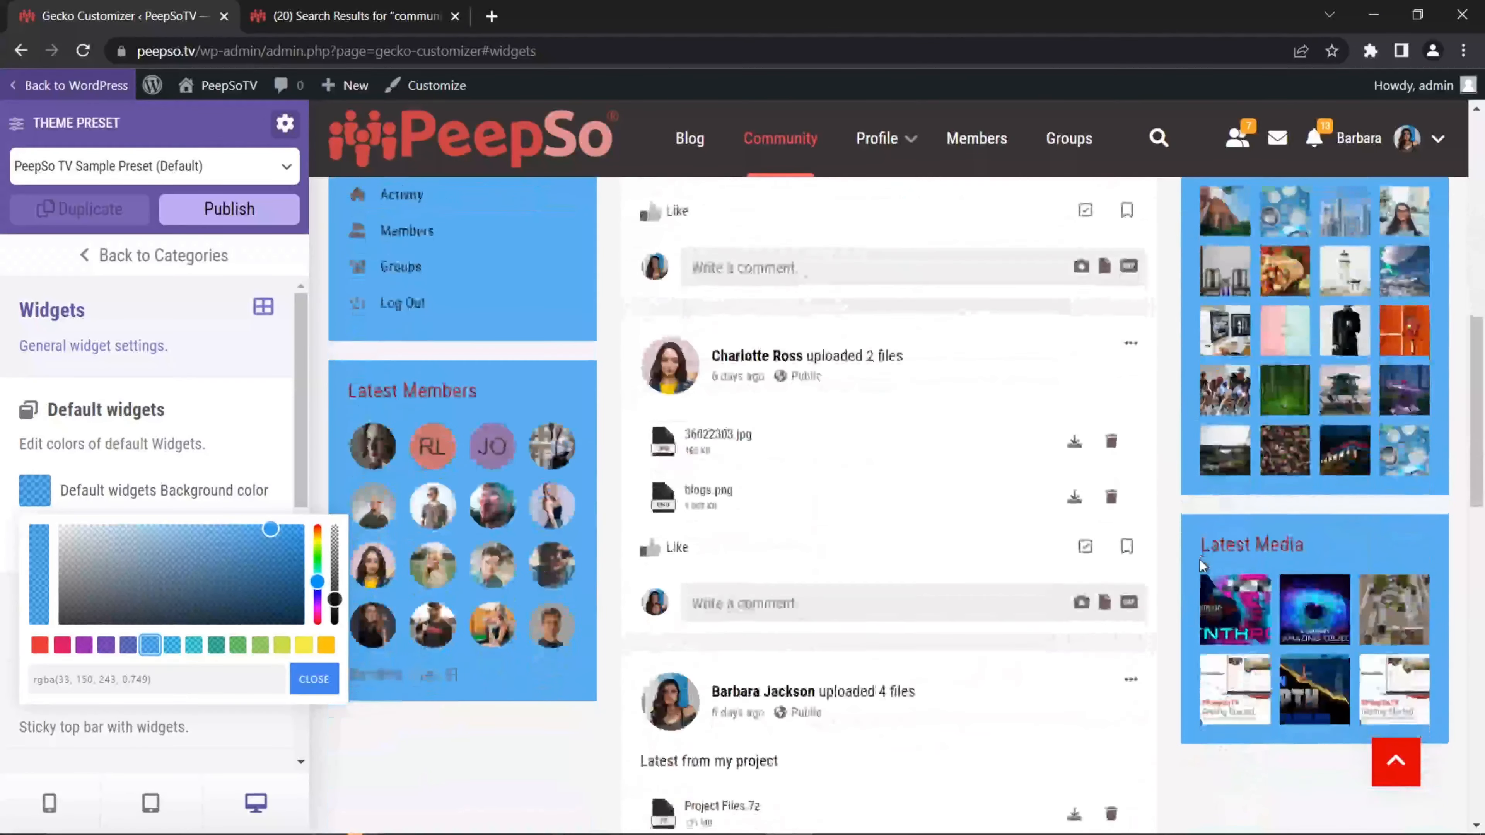
pyautogui.scroll(-5, 1203, 565)
pyautogui.scroll(7, 519, 590)
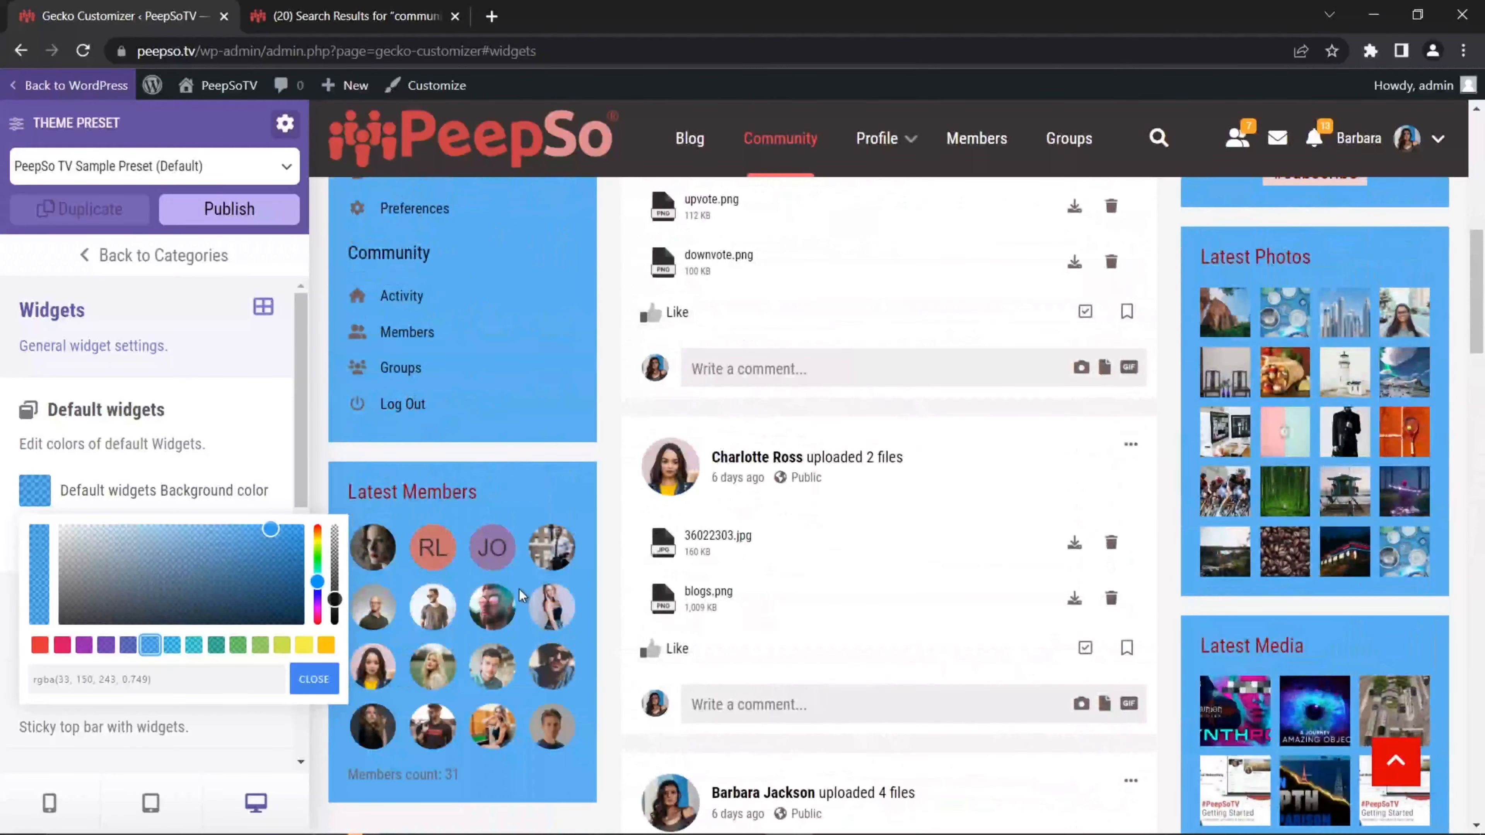
pyautogui.scroll(8, 519, 589)
pyautogui.click(273, 535)
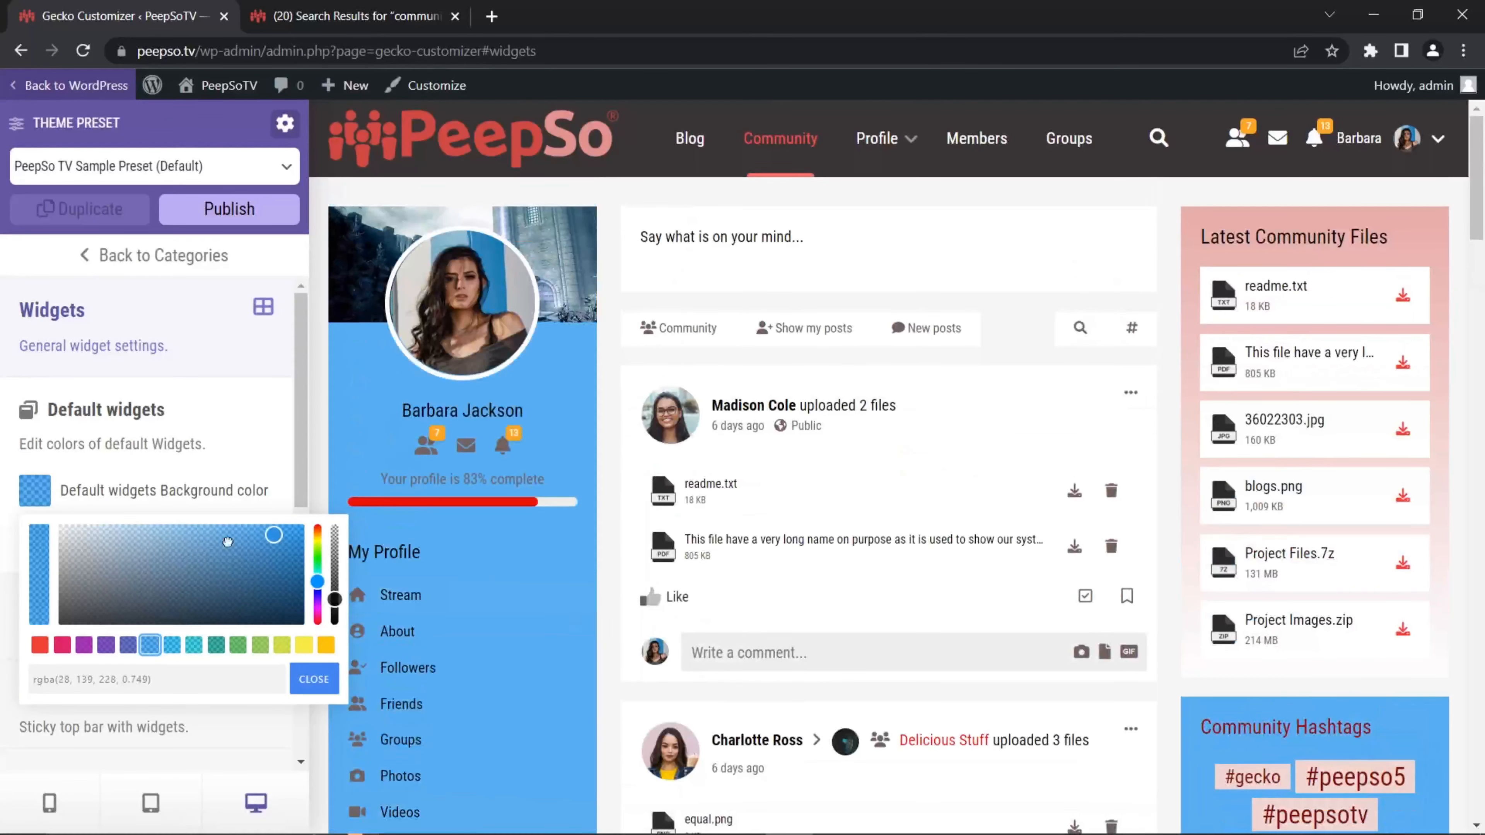
pyautogui.moveTo(227, 542); pyautogui.dragTo(258, 541)
pyautogui.scroll(-3, 621, 540)
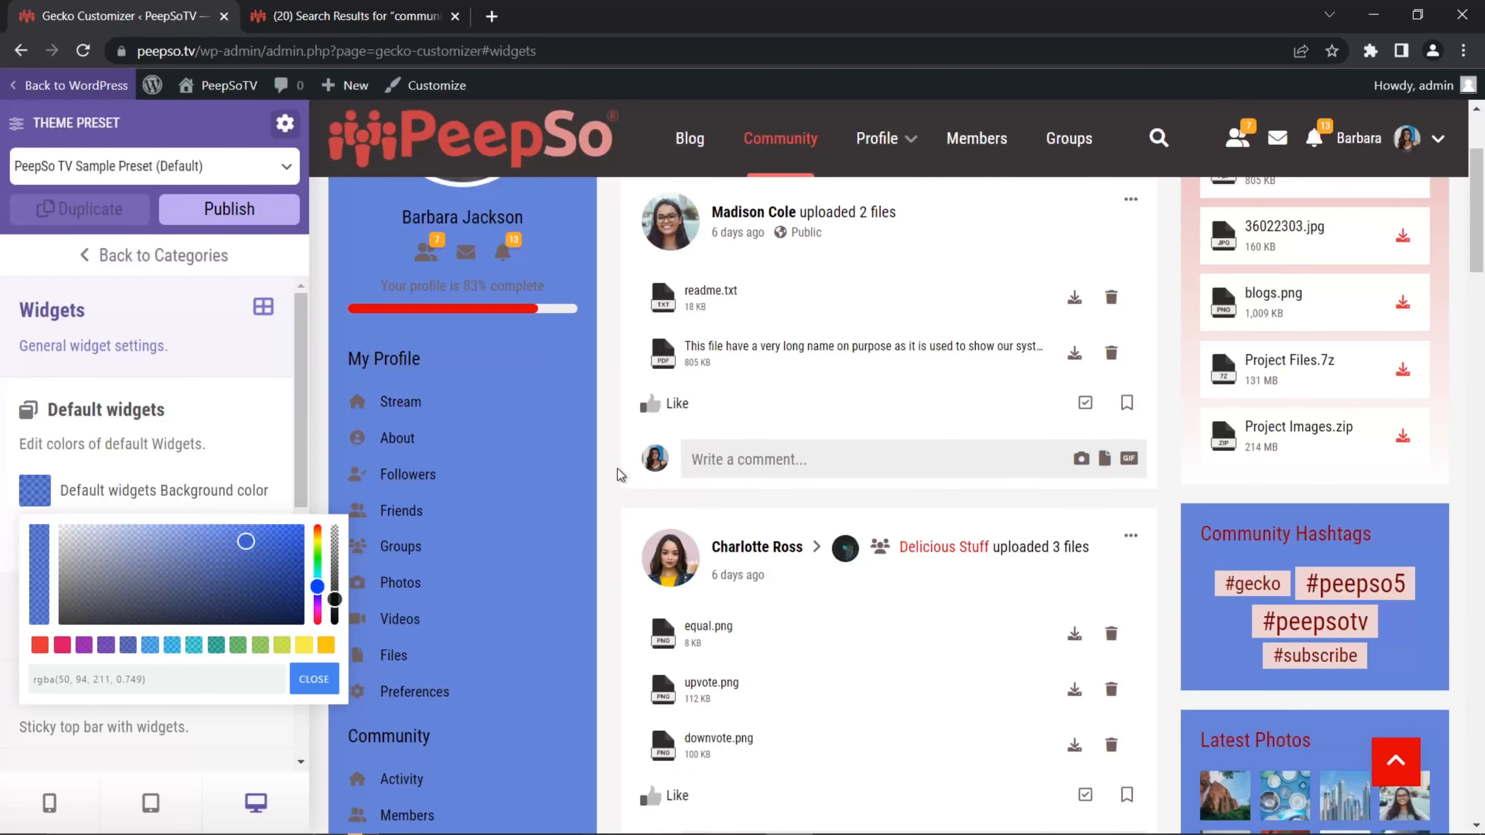
pyautogui.moveTo(245, 541)
pyautogui.mouseDown()
pyautogui.moveTo(172, 531)
pyautogui.moveTo(239, 525)
pyautogui.mouseUp()
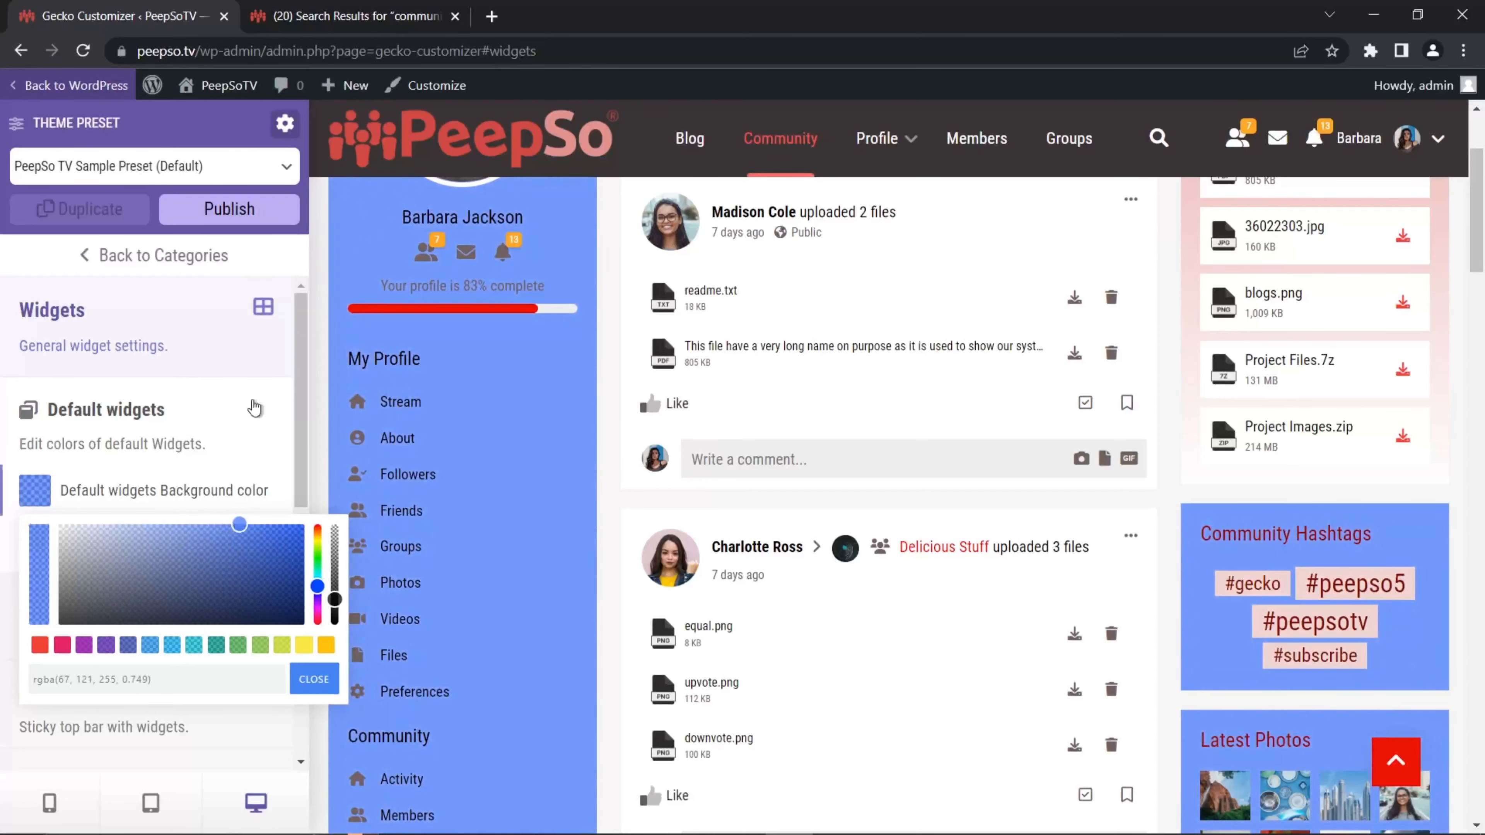
pyautogui.click(253, 216)
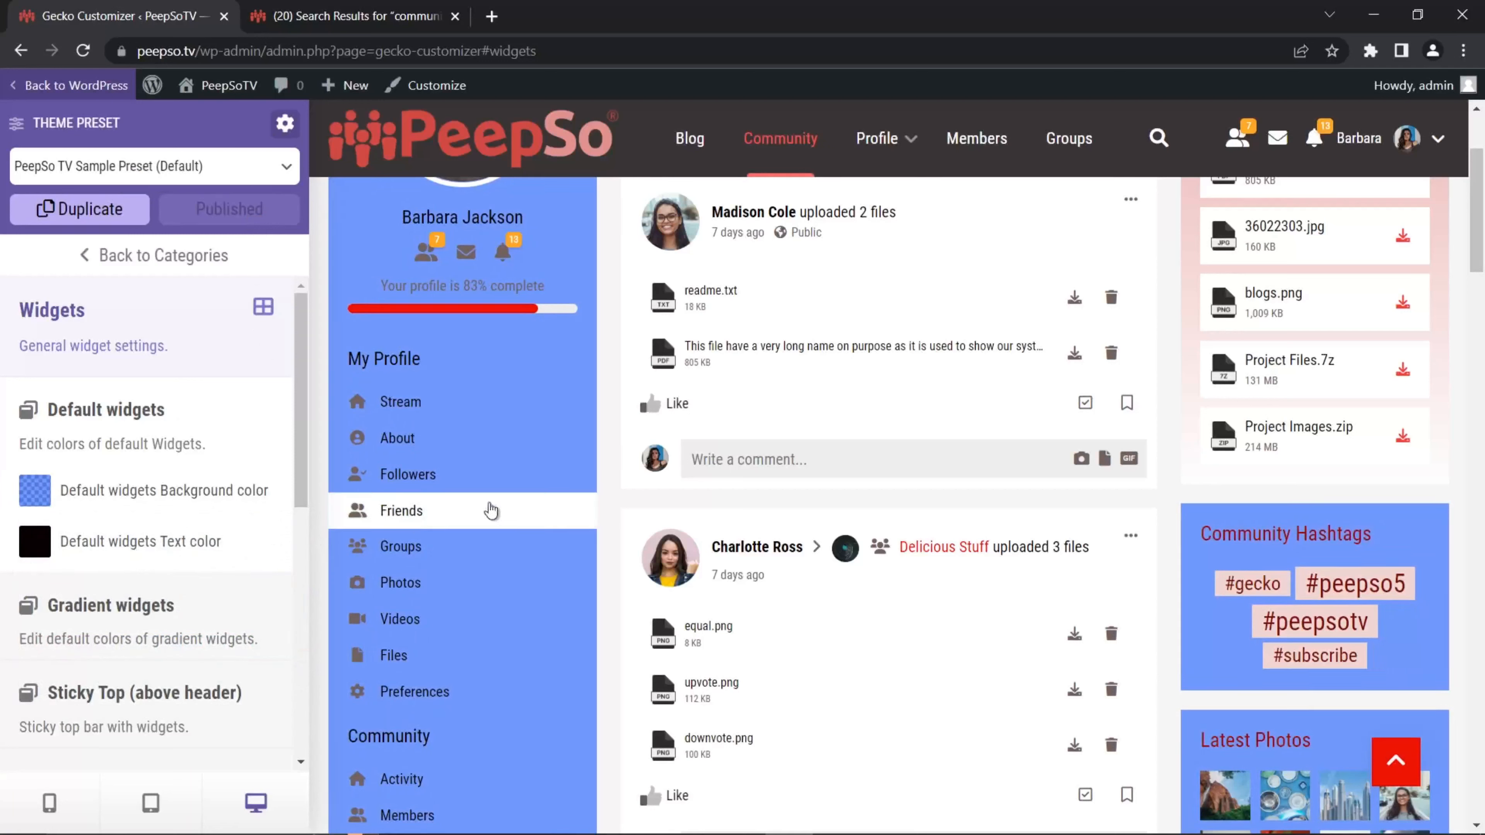
pyautogui.click(39, 88)
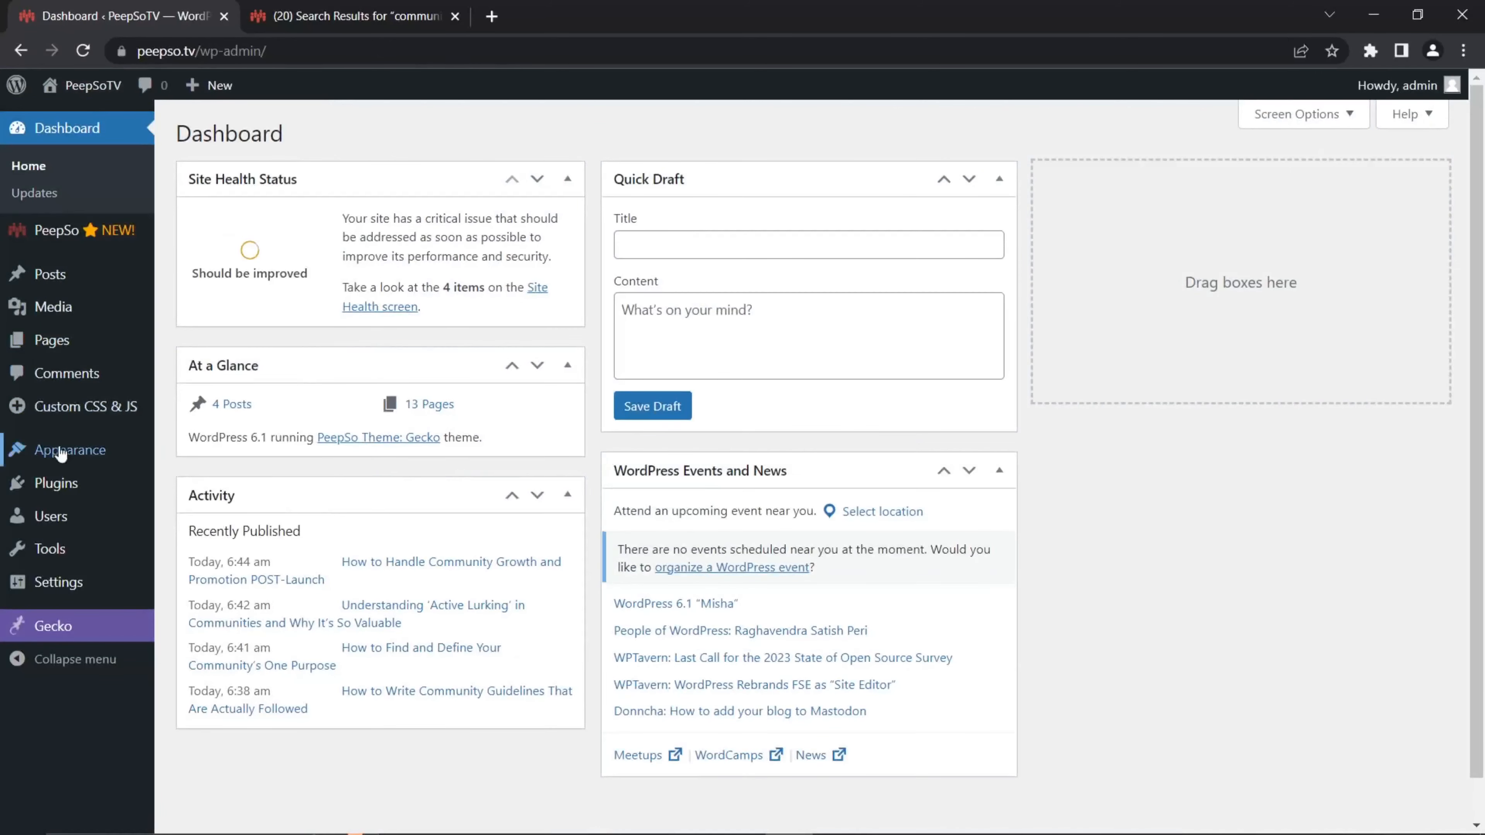
# Step: Open the PeepSo Profile widget's settings in the Sidebar Left widget area
pyautogui.moveTo(135, 450)
pyautogui.click(201, 515)
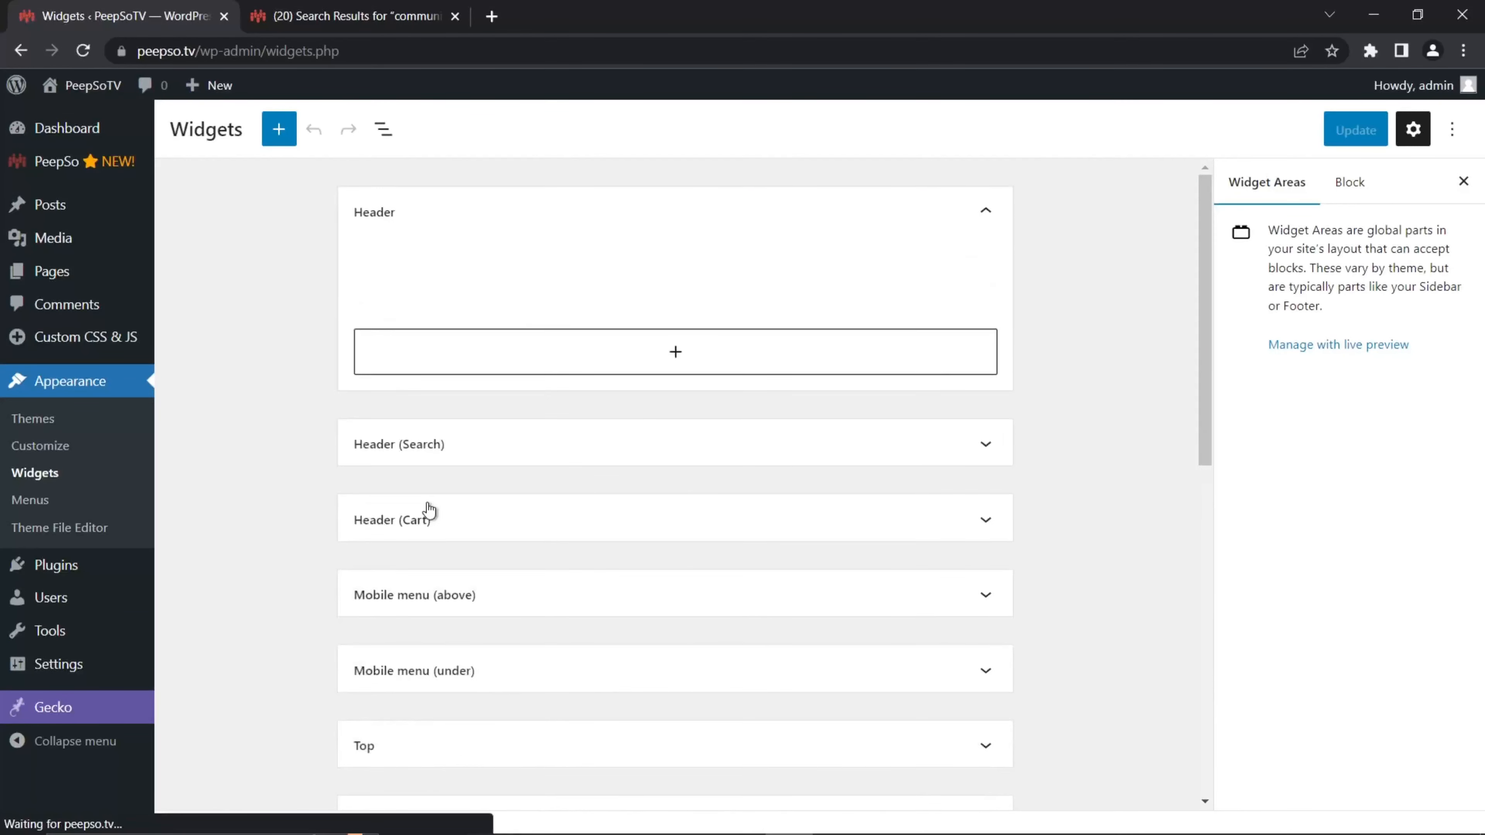
pyautogui.scroll(-5, 629, 484)
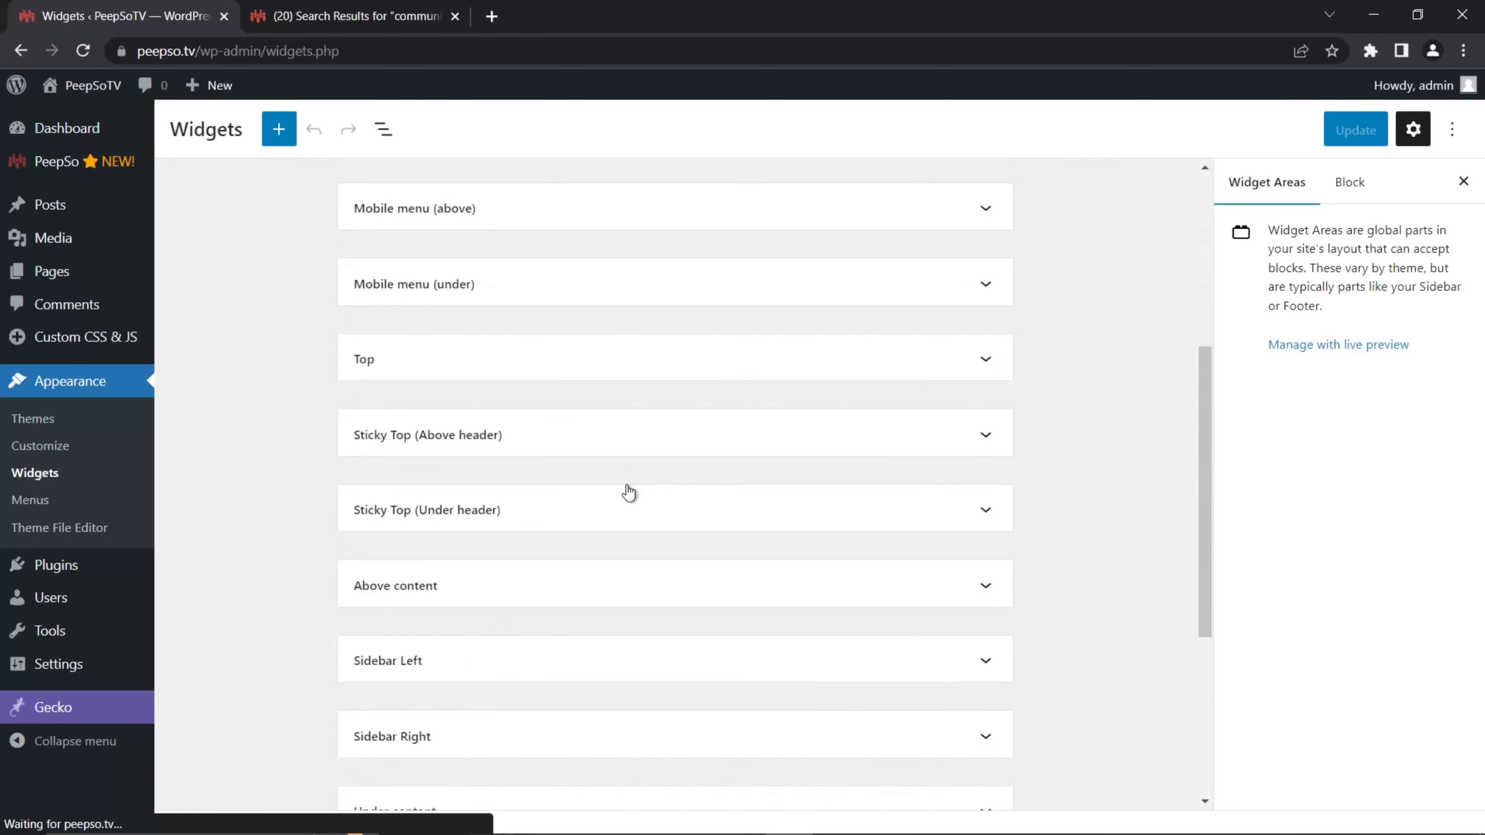
pyautogui.scroll(-3, 573, 491)
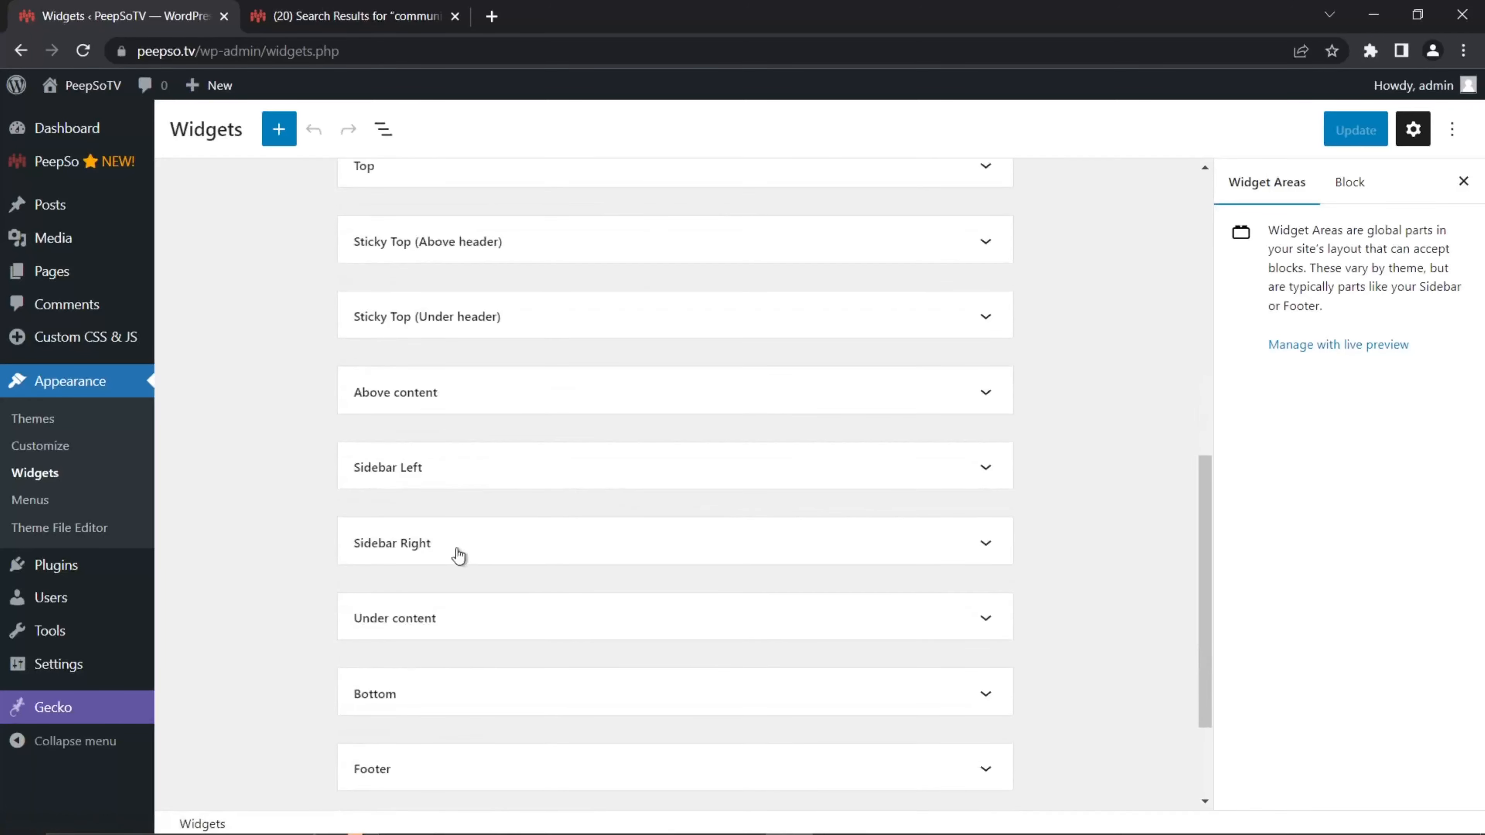
pyautogui.click(471, 480)
pyautogui.scroll(-9, 744, 476)
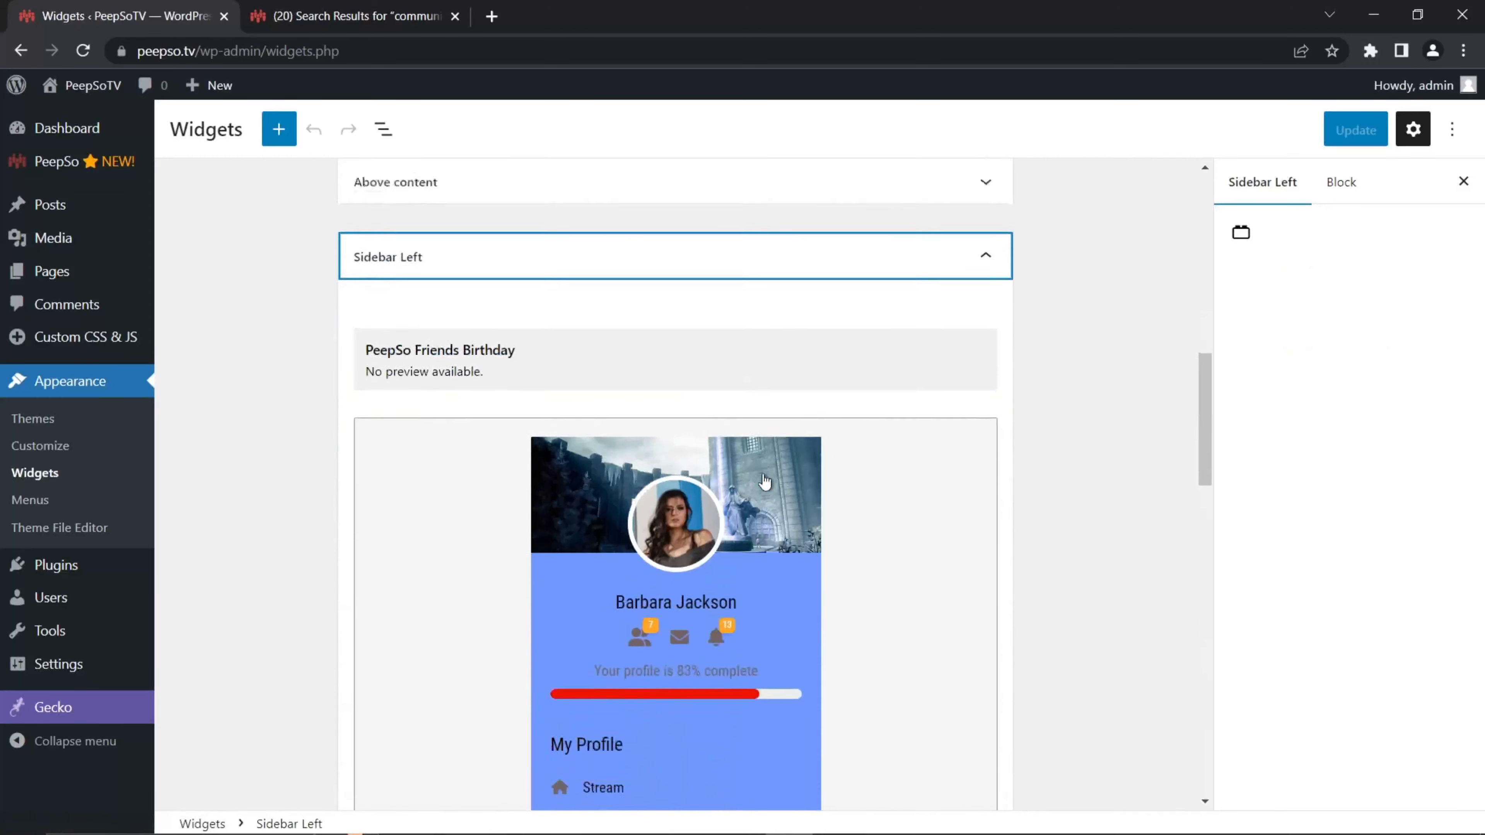
pyautogui.scroll(-3, 514, 485)
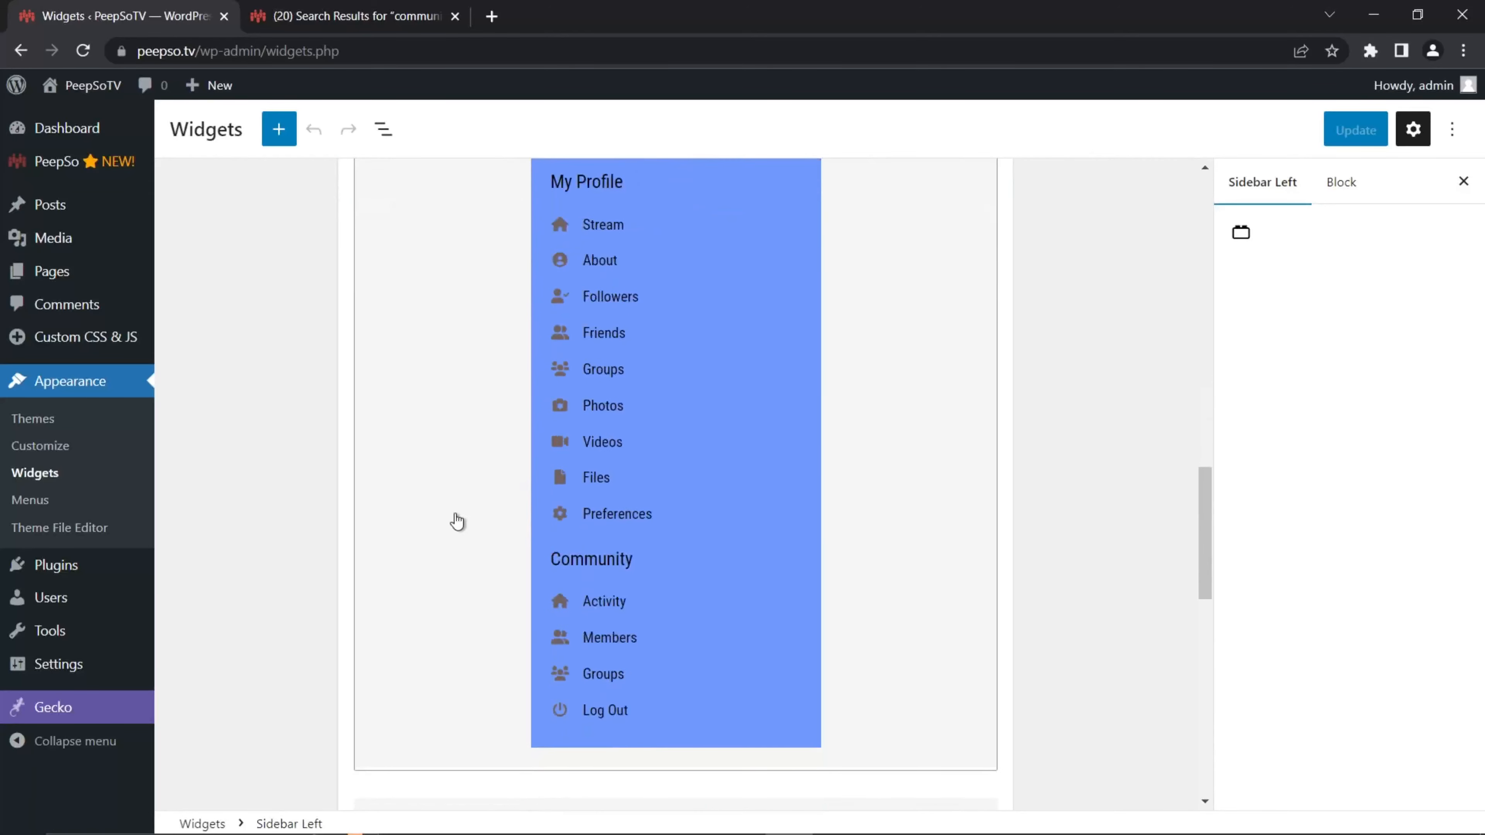
pyautogui.click(458, 521)
pyautogui.scroll(6, 476, 520)
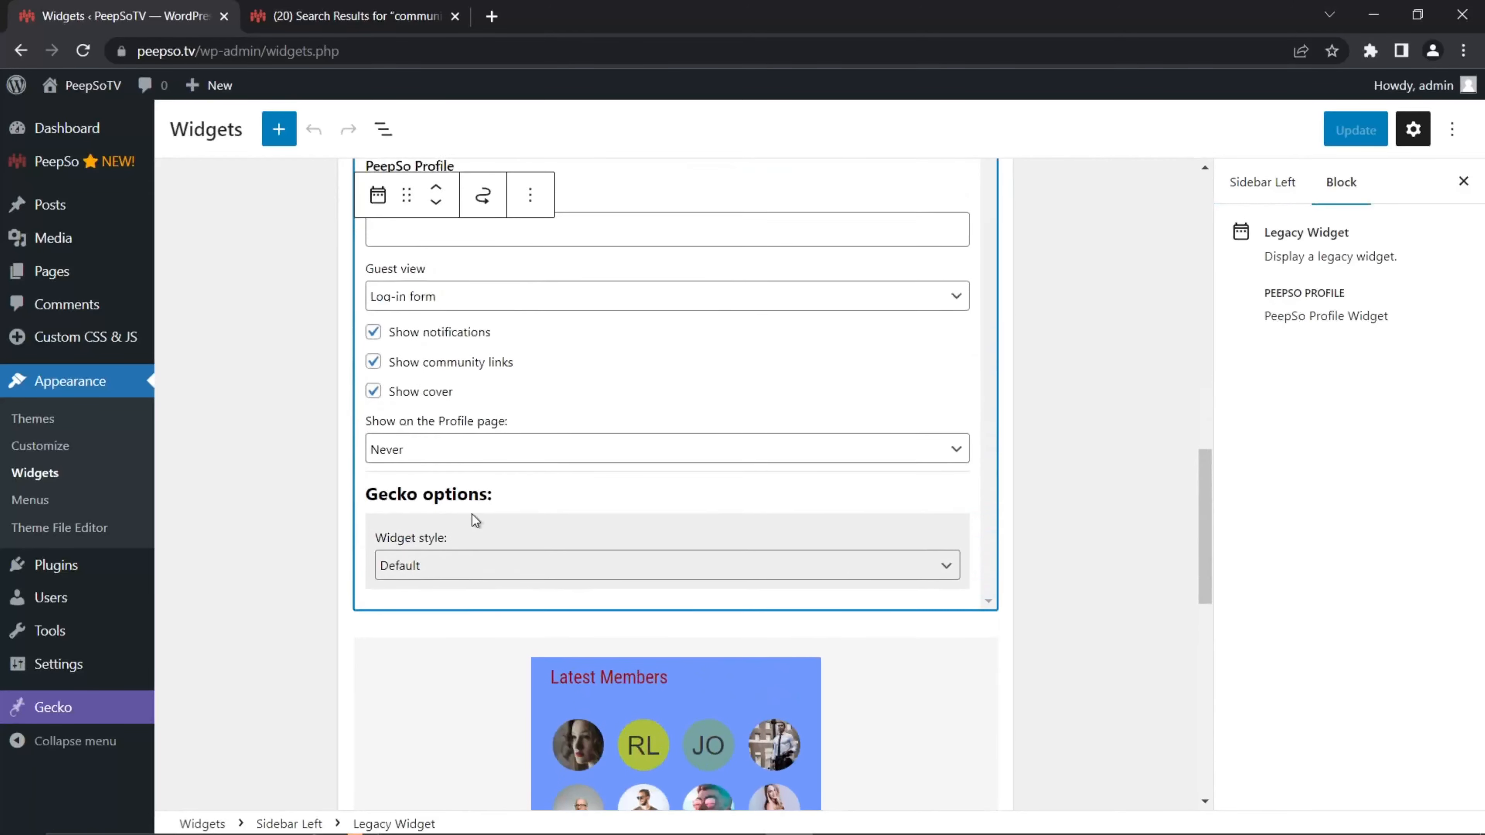
# Step: Set the Profile widget's style to Gradient
pyautogui.click(461, 663)
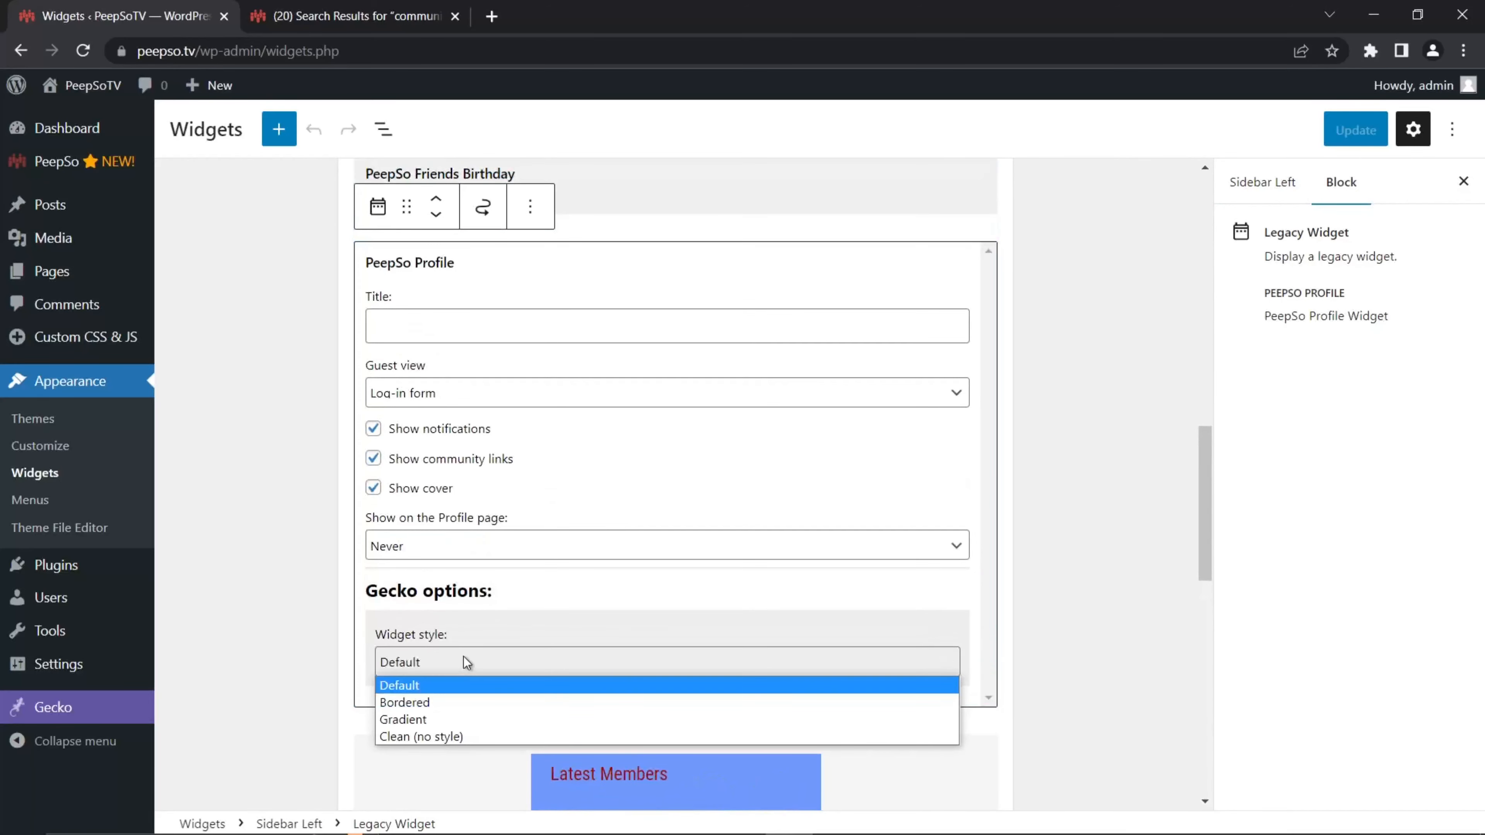
pyautogui.click(407, 704)
pyautogui.click(523, 661)
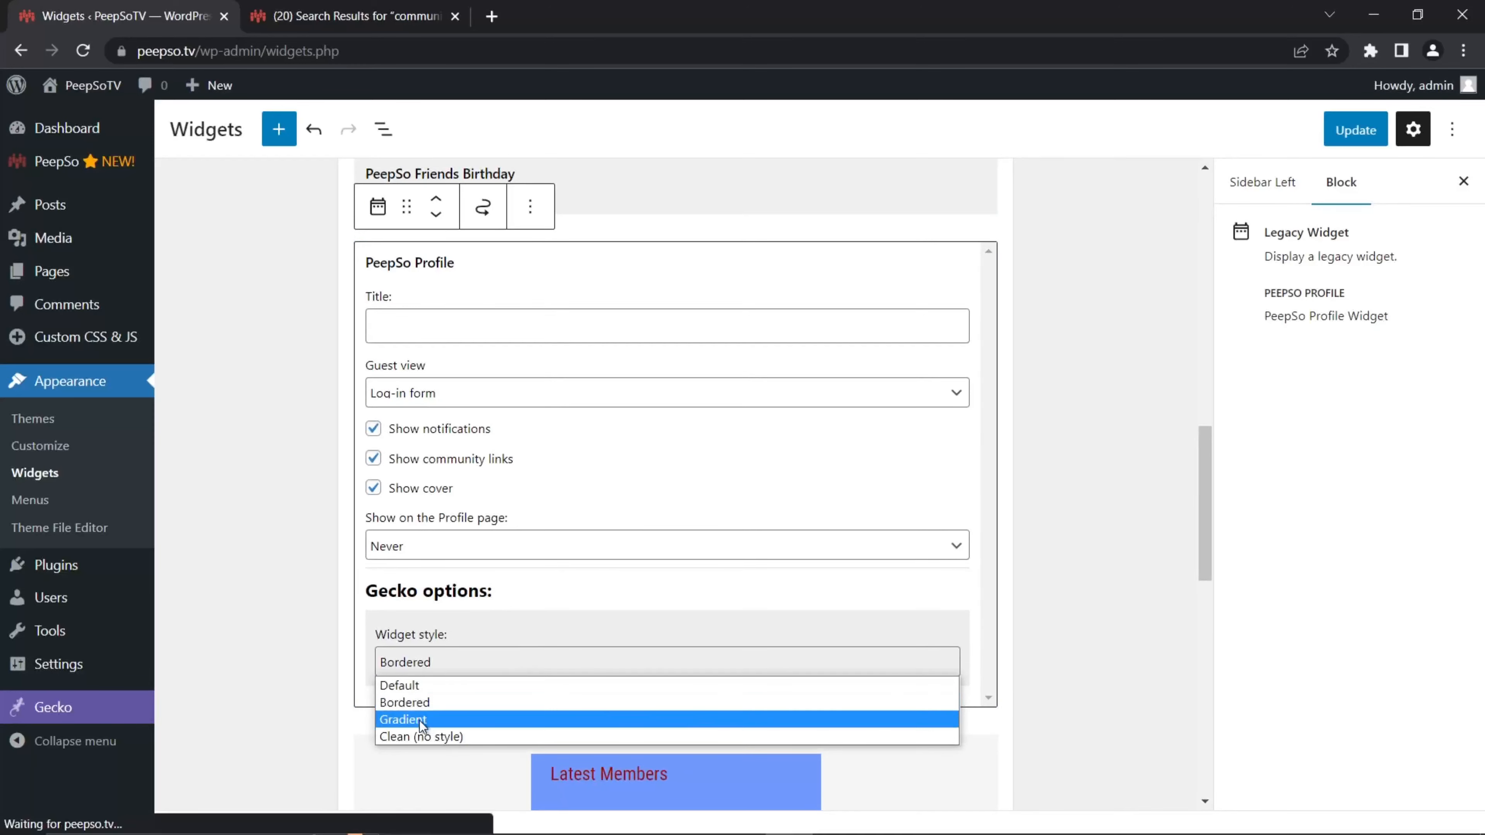
pyautogui.click(530, 714)
pyautogui.scroll(-1, 684, 641)
pyautogui.scroll(-3, 686, 640)
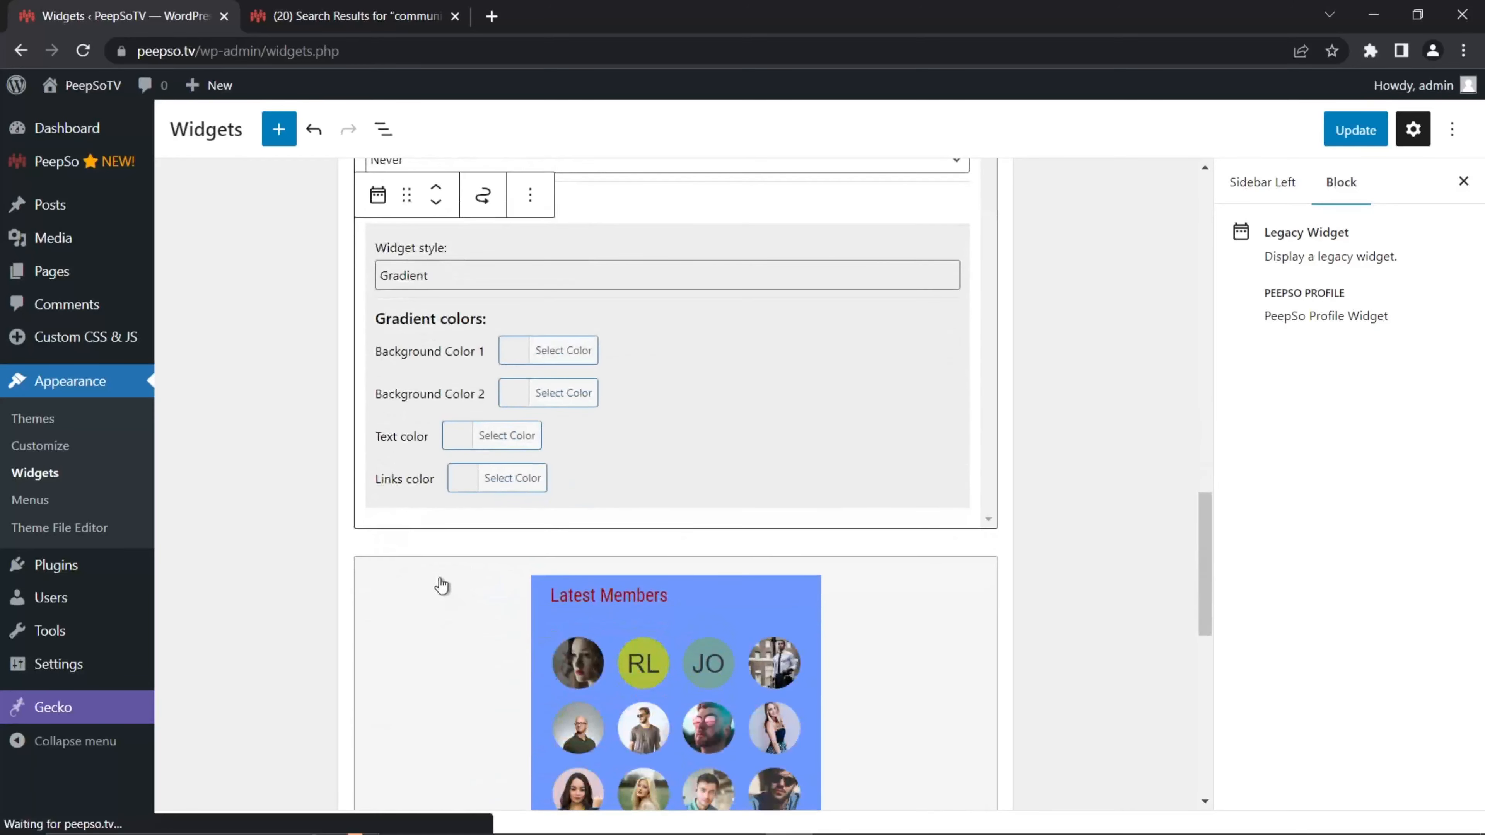
# Step: Set the two gradient background colours to magenta and purple
pyautogui.click(516, 454)
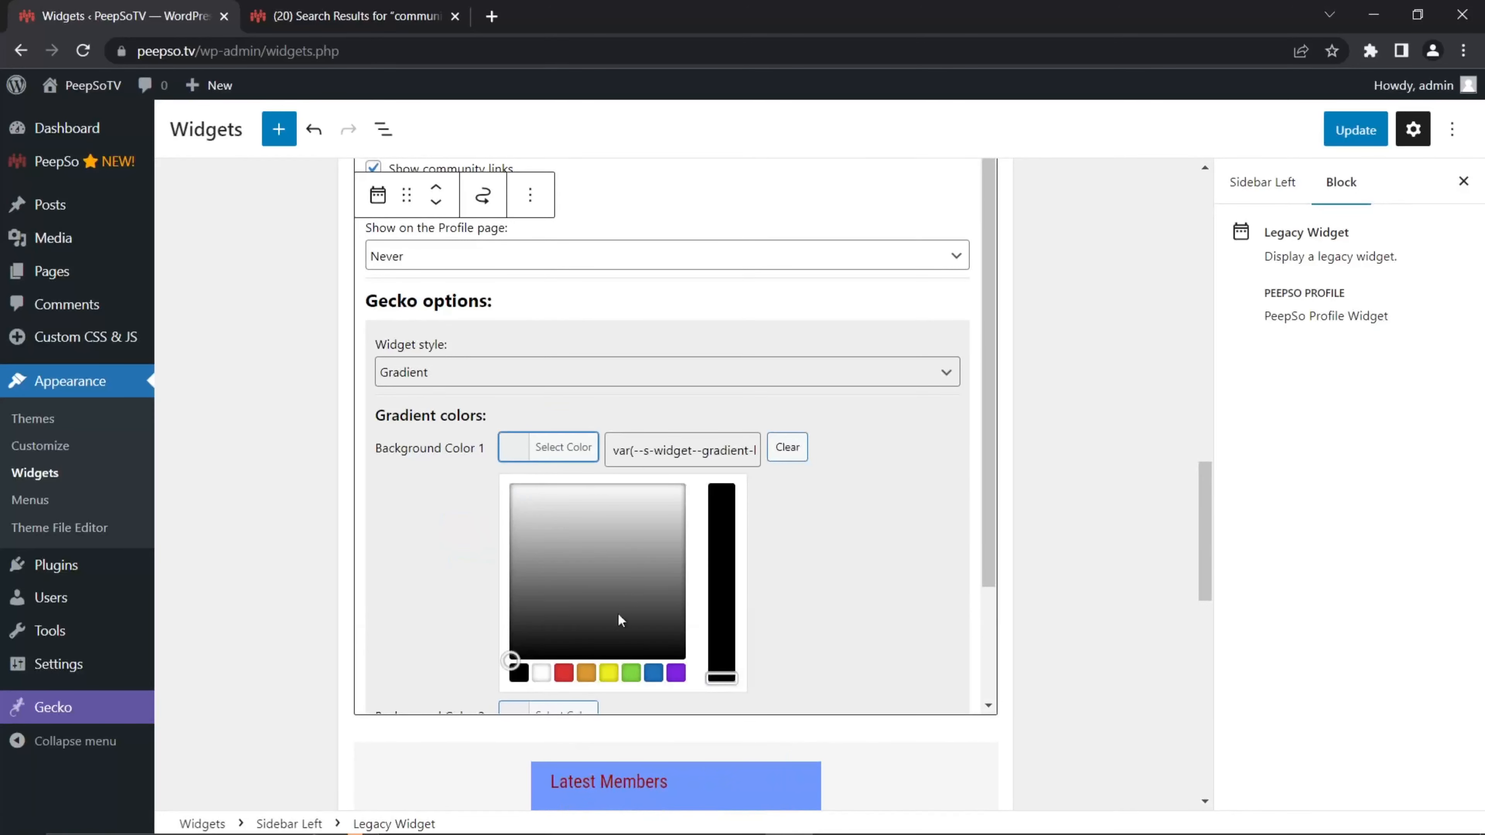
pyautogui.moveTo(558, 615); pyautogui.dragTo(657, 520)
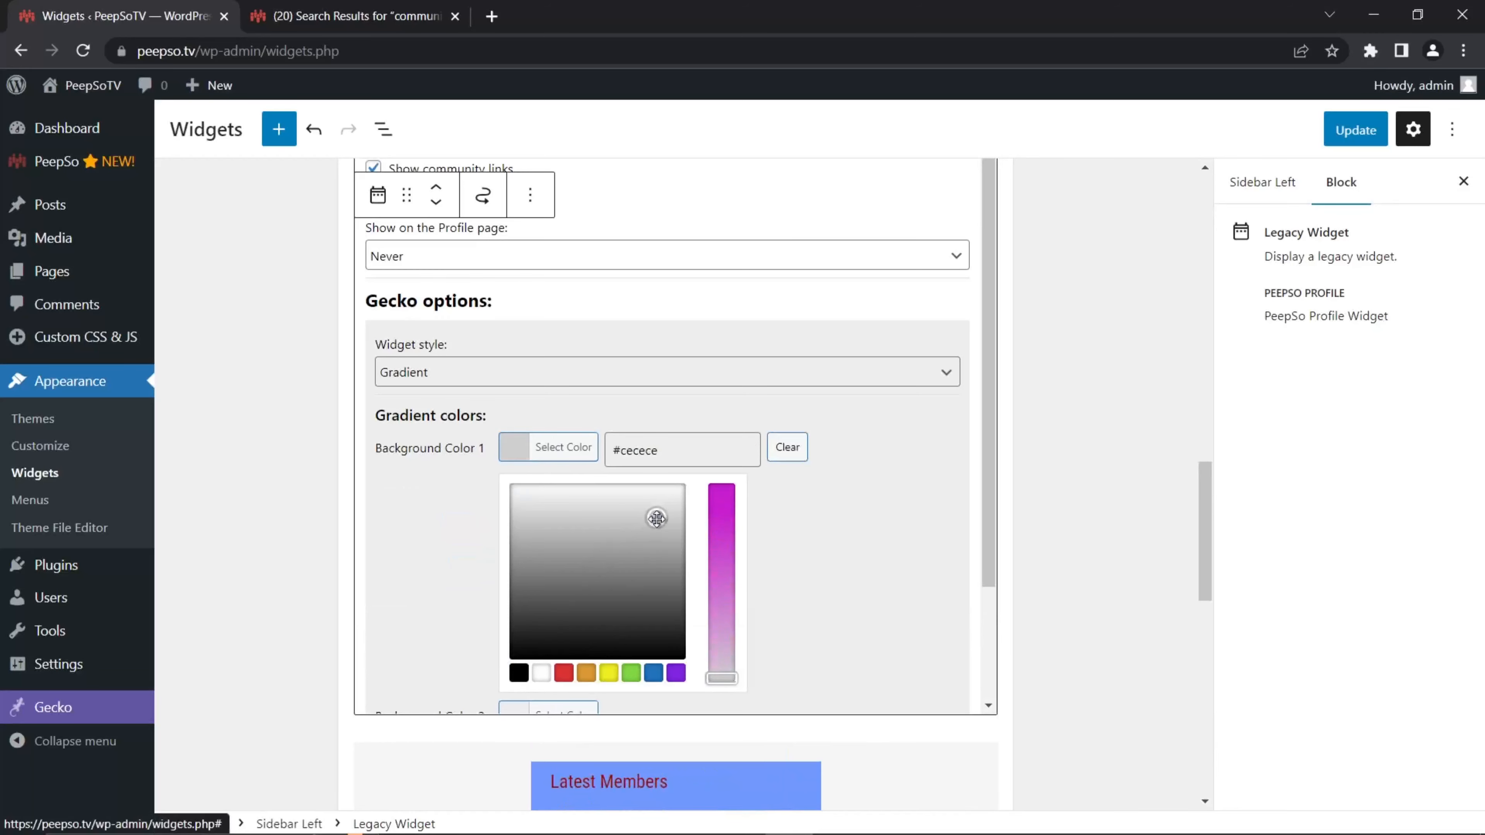
pyautogui.click(727, 501)
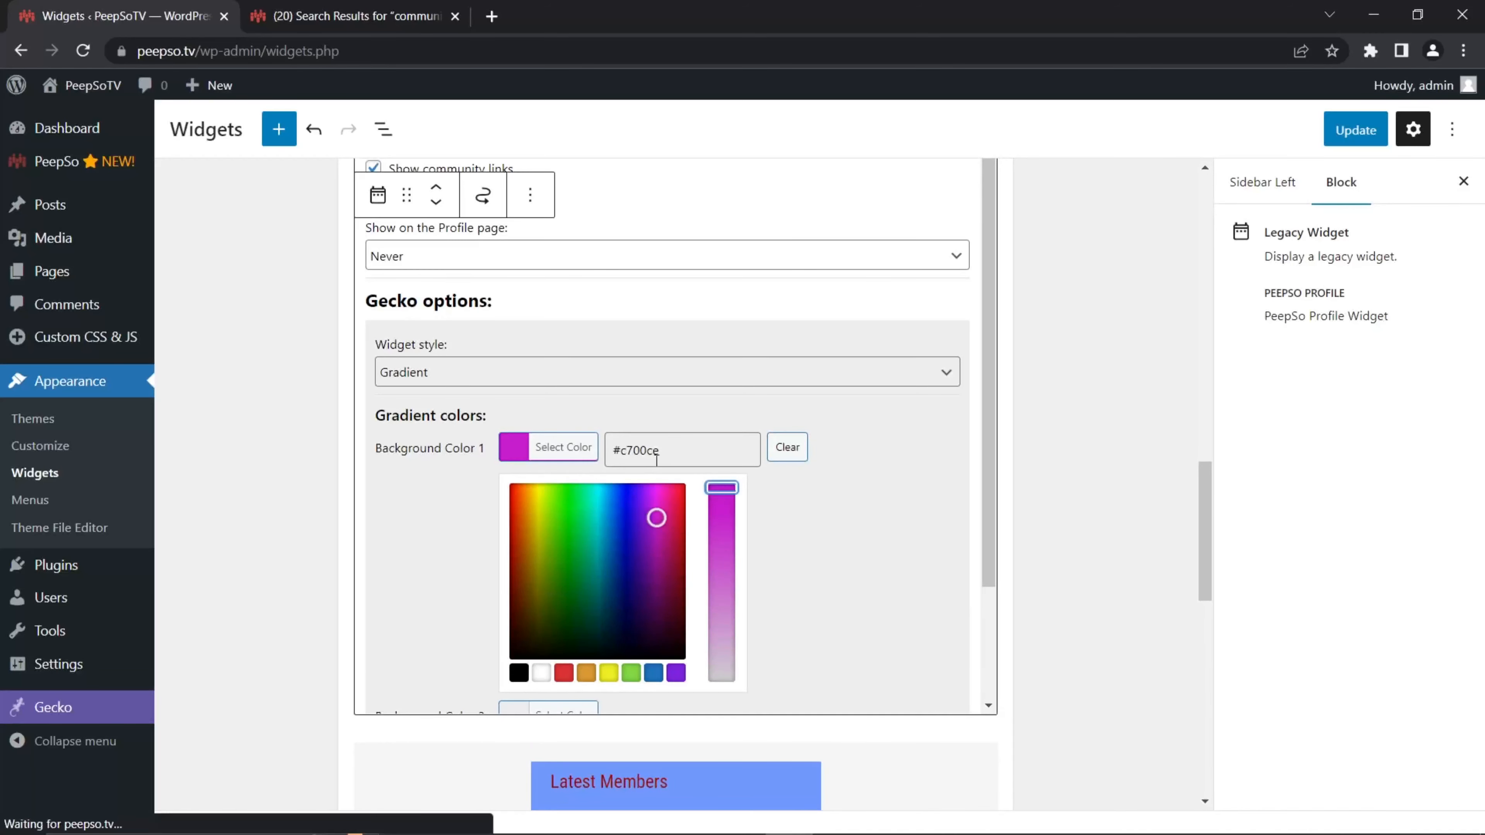
pyautogui.click(865, 513)
pyautogui.click(522, 498)
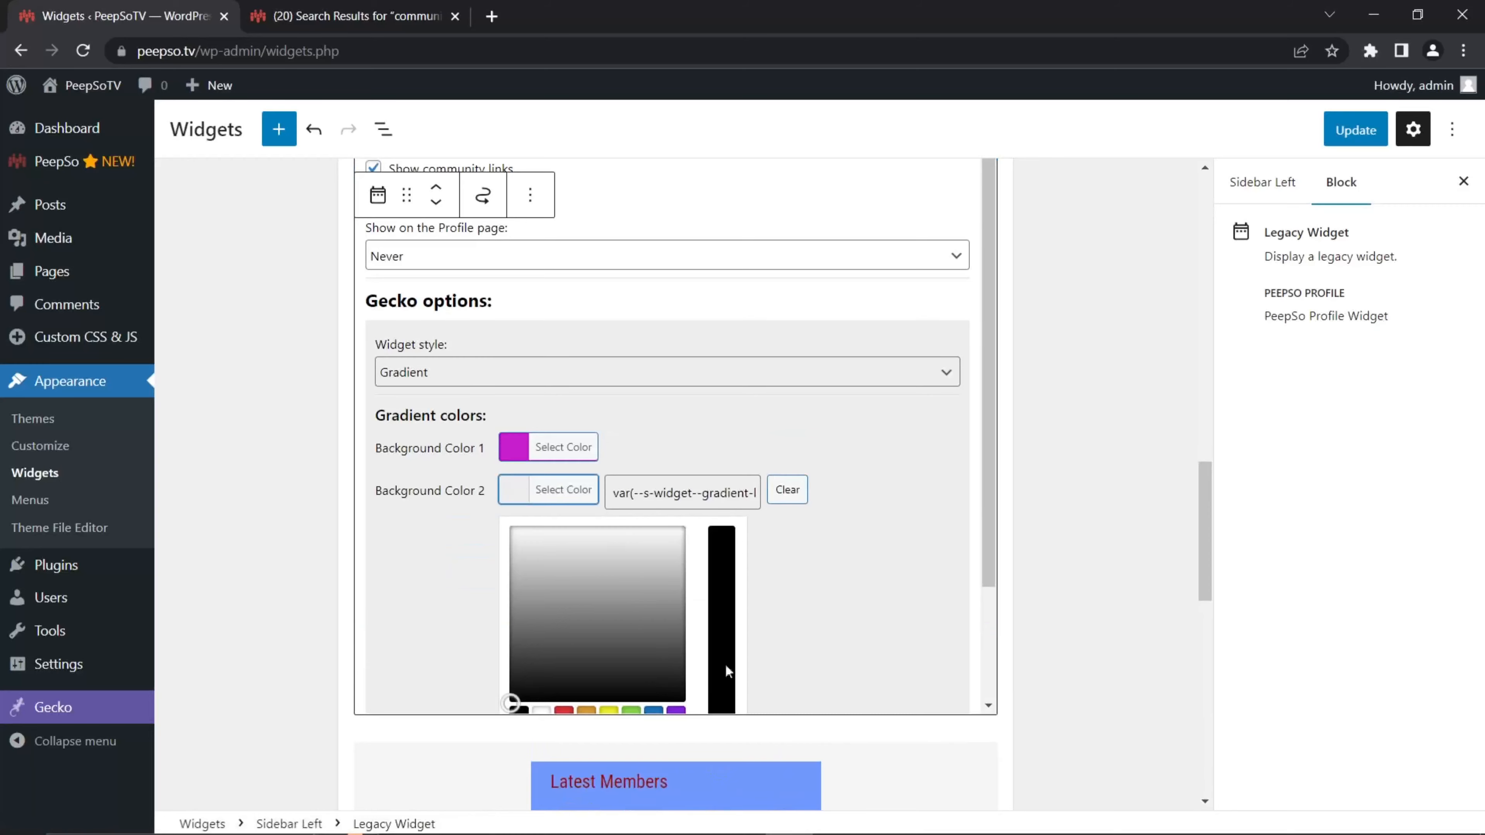
pyautogui.scroll(-2, 794, 611)
pyautogui.click(675, 620)
pyautogui.click(870, 561)
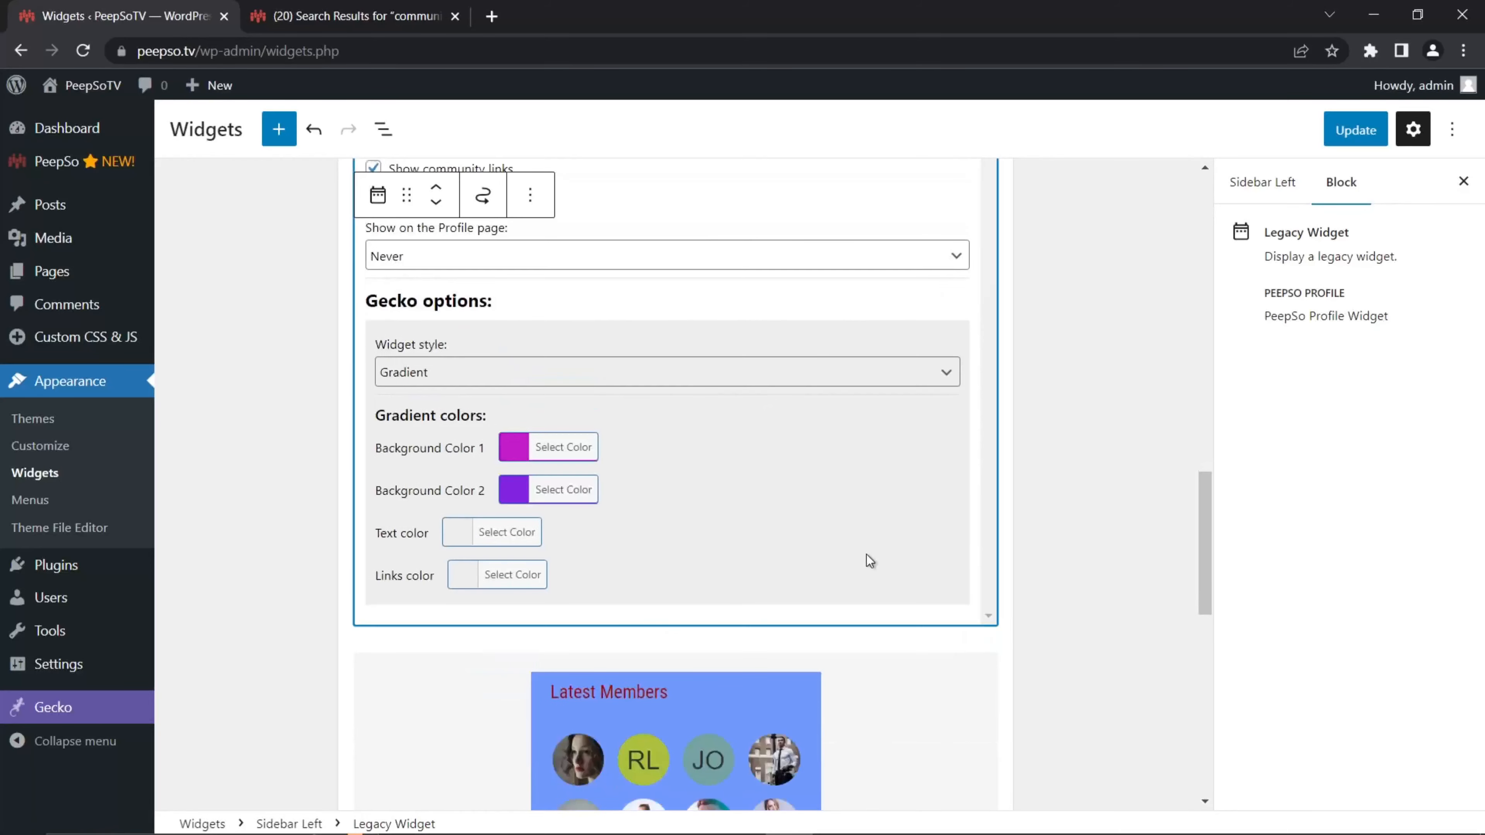
# Step: Make the widget text near-white and the links colour #f2f2f2
pyautogui.click(461, 531)
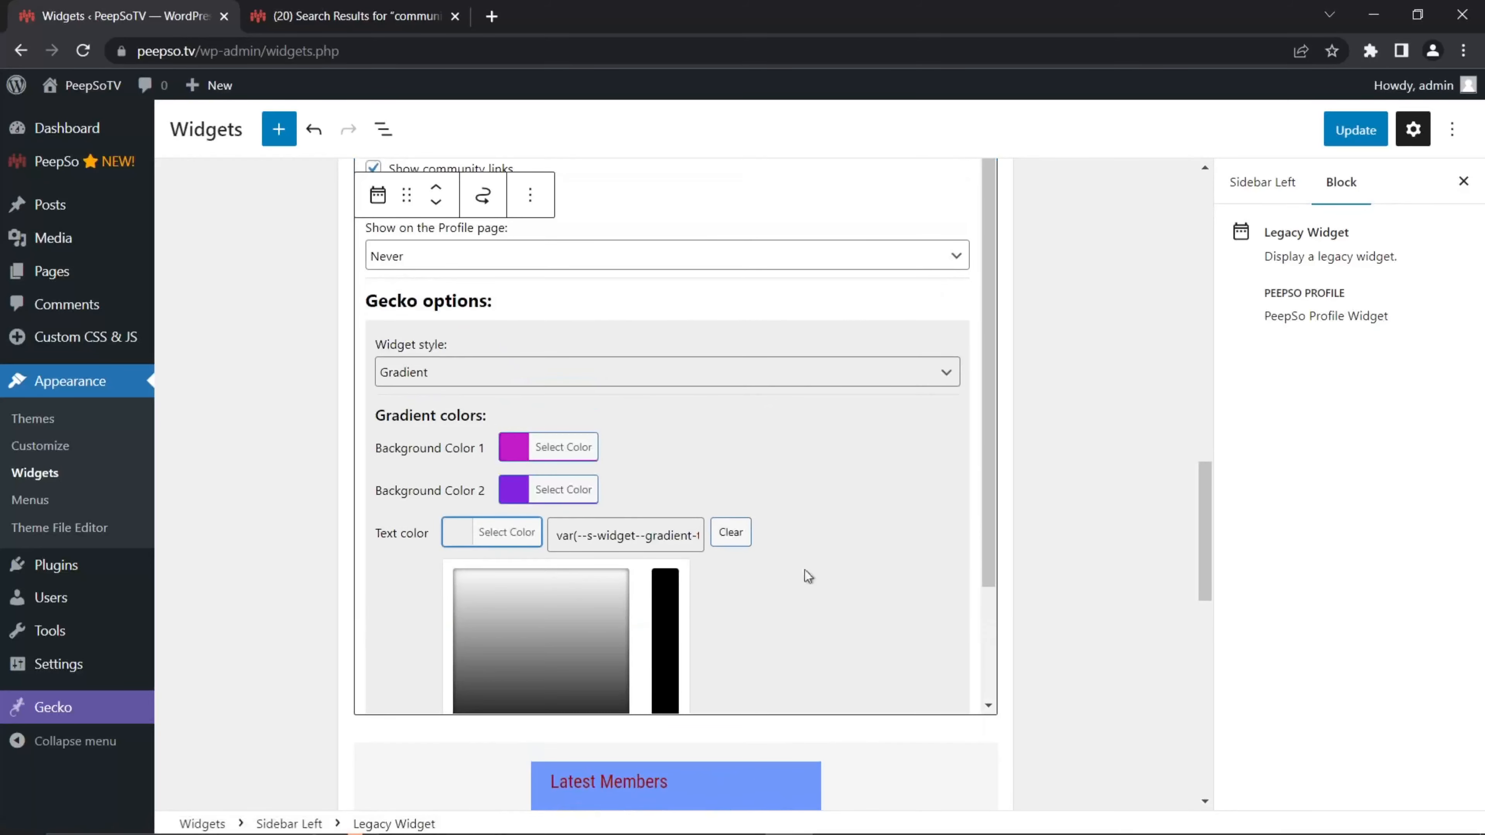
pyautogui.click(618, 574)
pyautogui.click(585, 573)
pyautogui.click(852, 563)
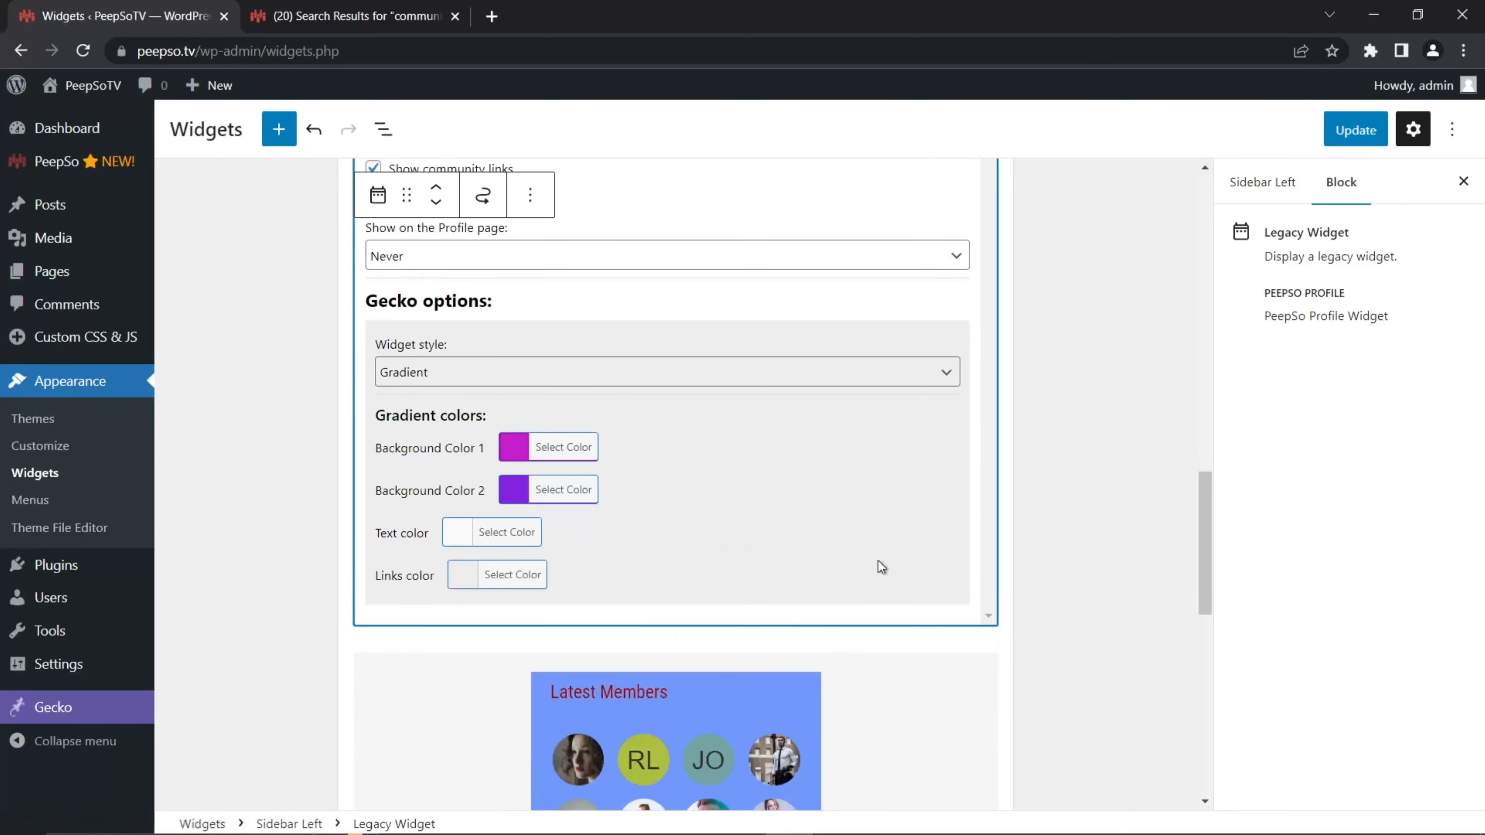
pyautogui.scroll(-2, 881, 566)
pyautogui.click(509, 479)
pyautogui.click(468, 522)
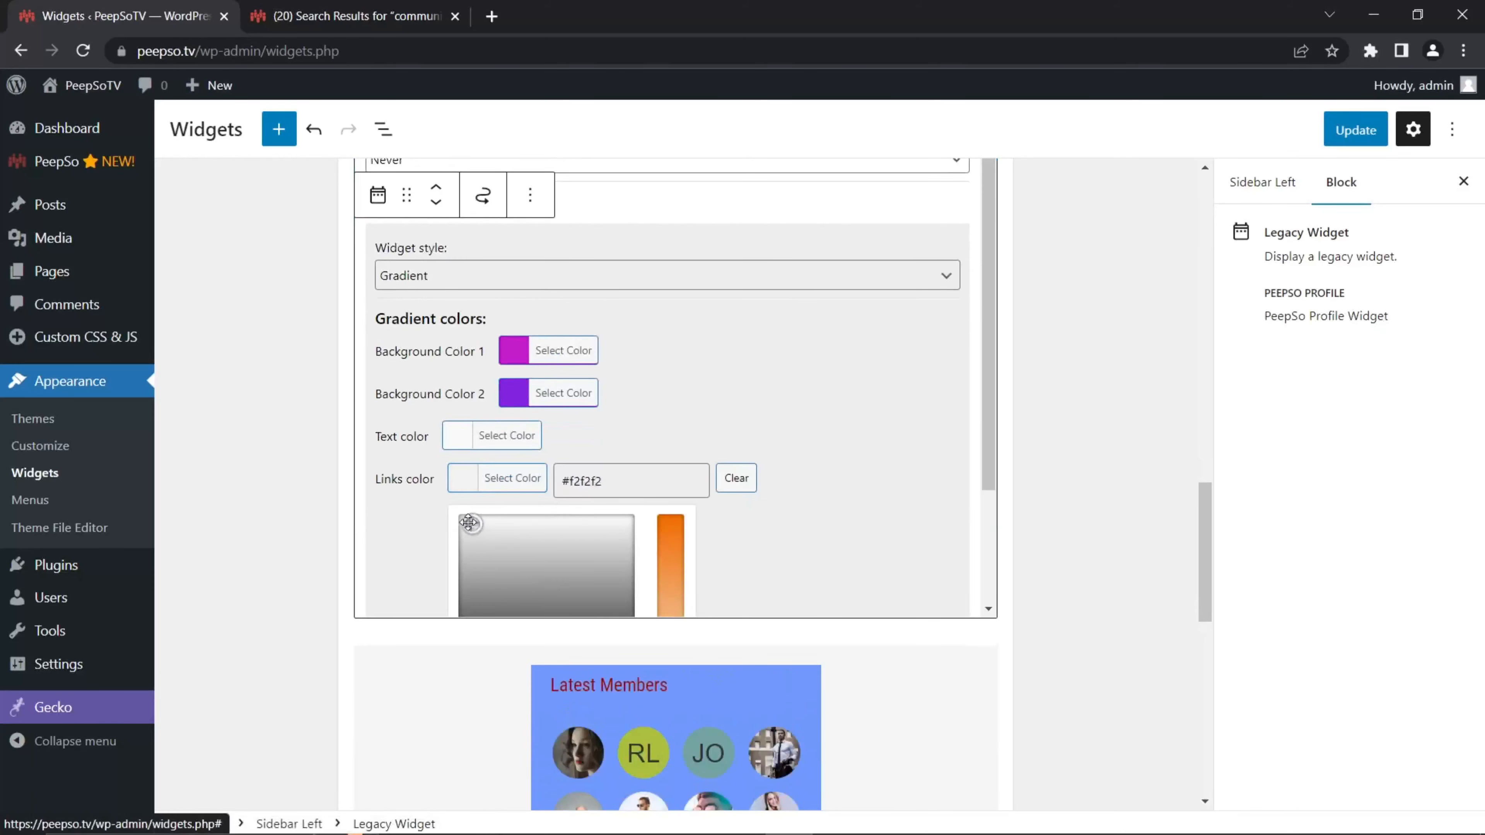
pyautogui.click(825, 515)
# Step: Save the widget changes and view the Community site page
pyautogui.click(1354, 128)
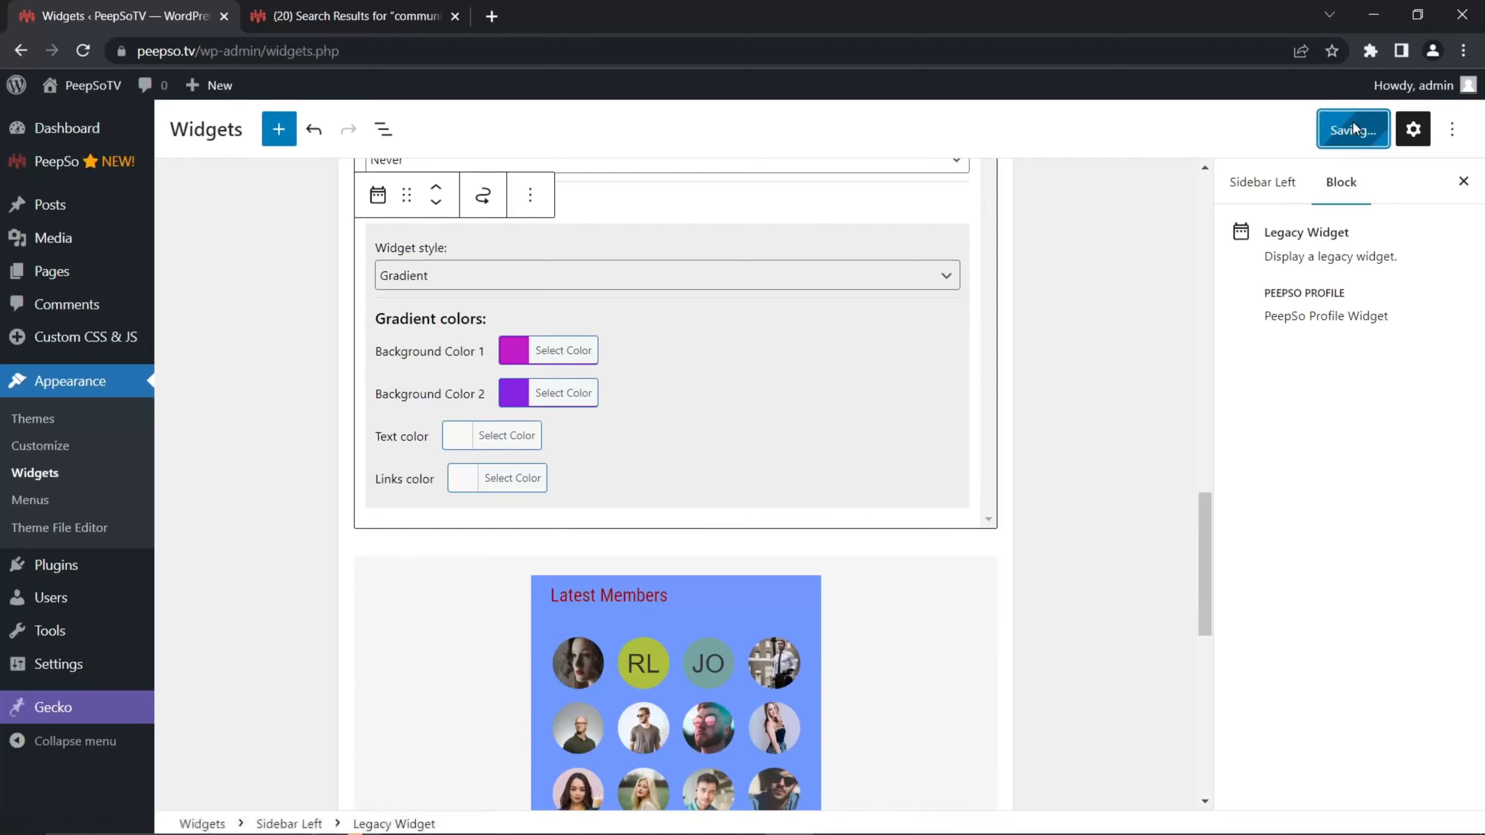
pyautogui.scroll(2, 746, 411)
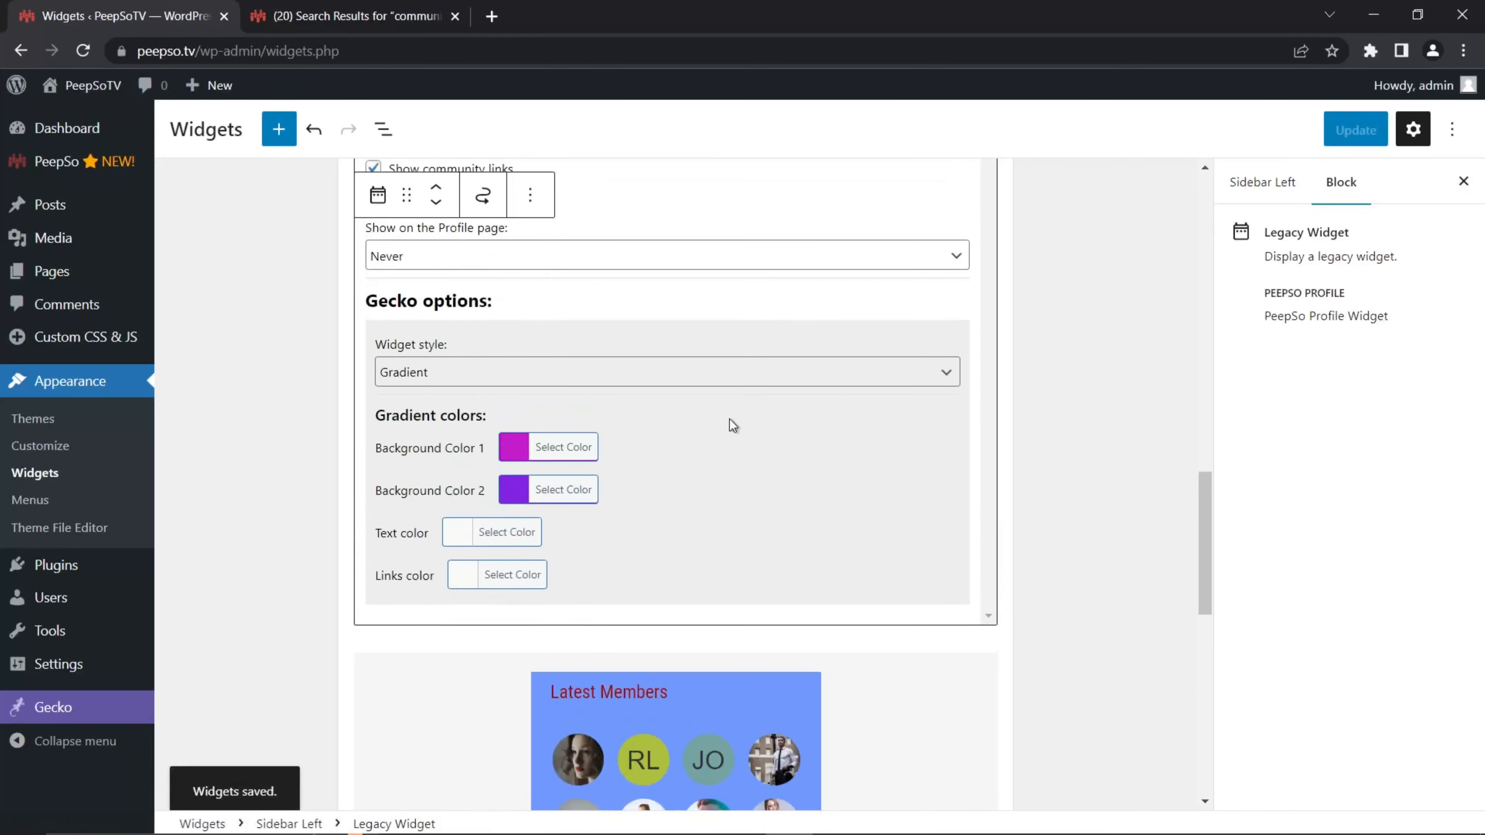
pyautogui.scroll(20, 725, 427)
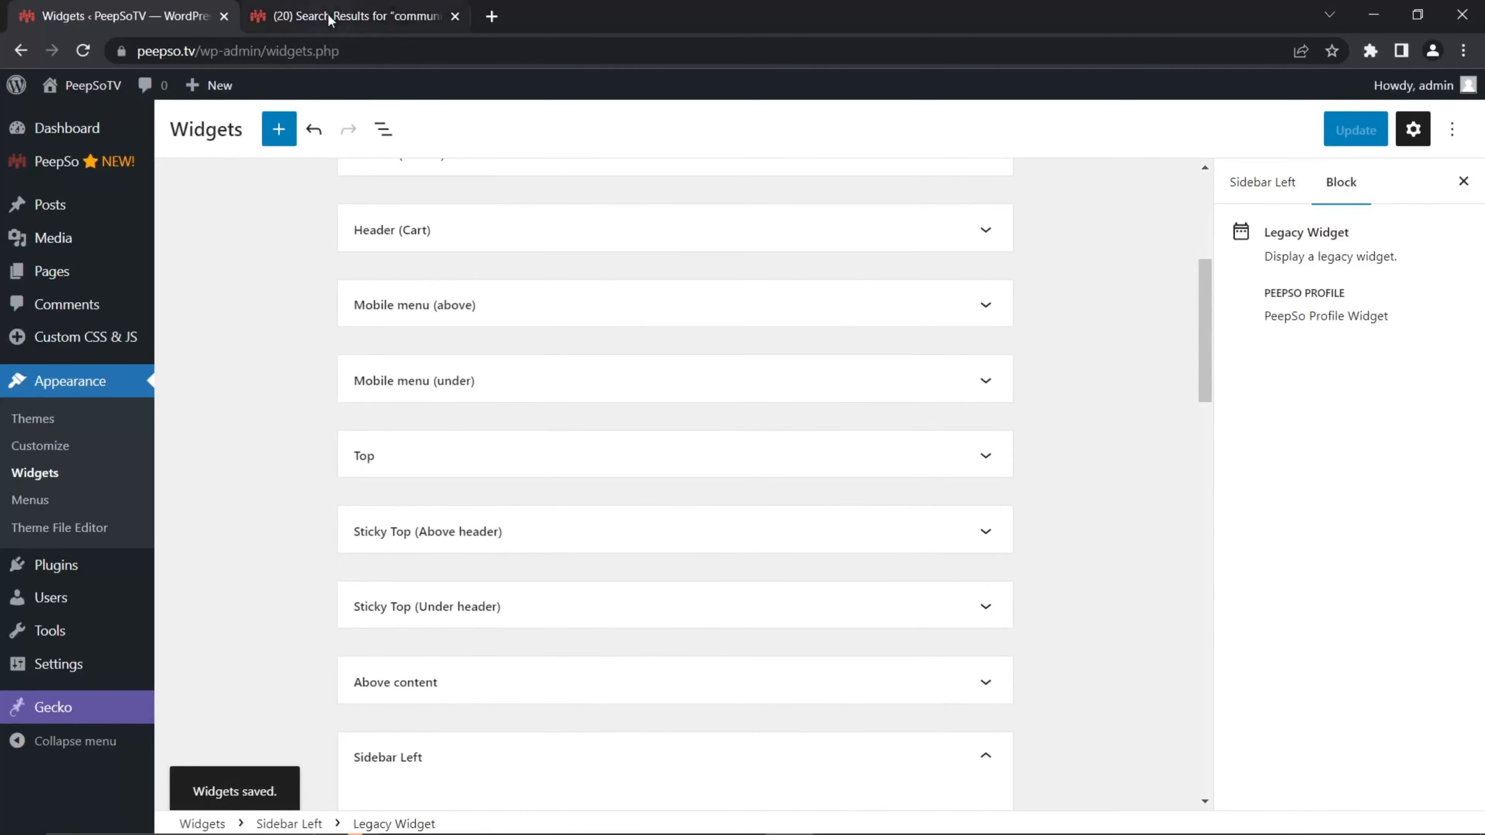
pyautogui.click(330, 19)
pyautogui.click(643, 110)
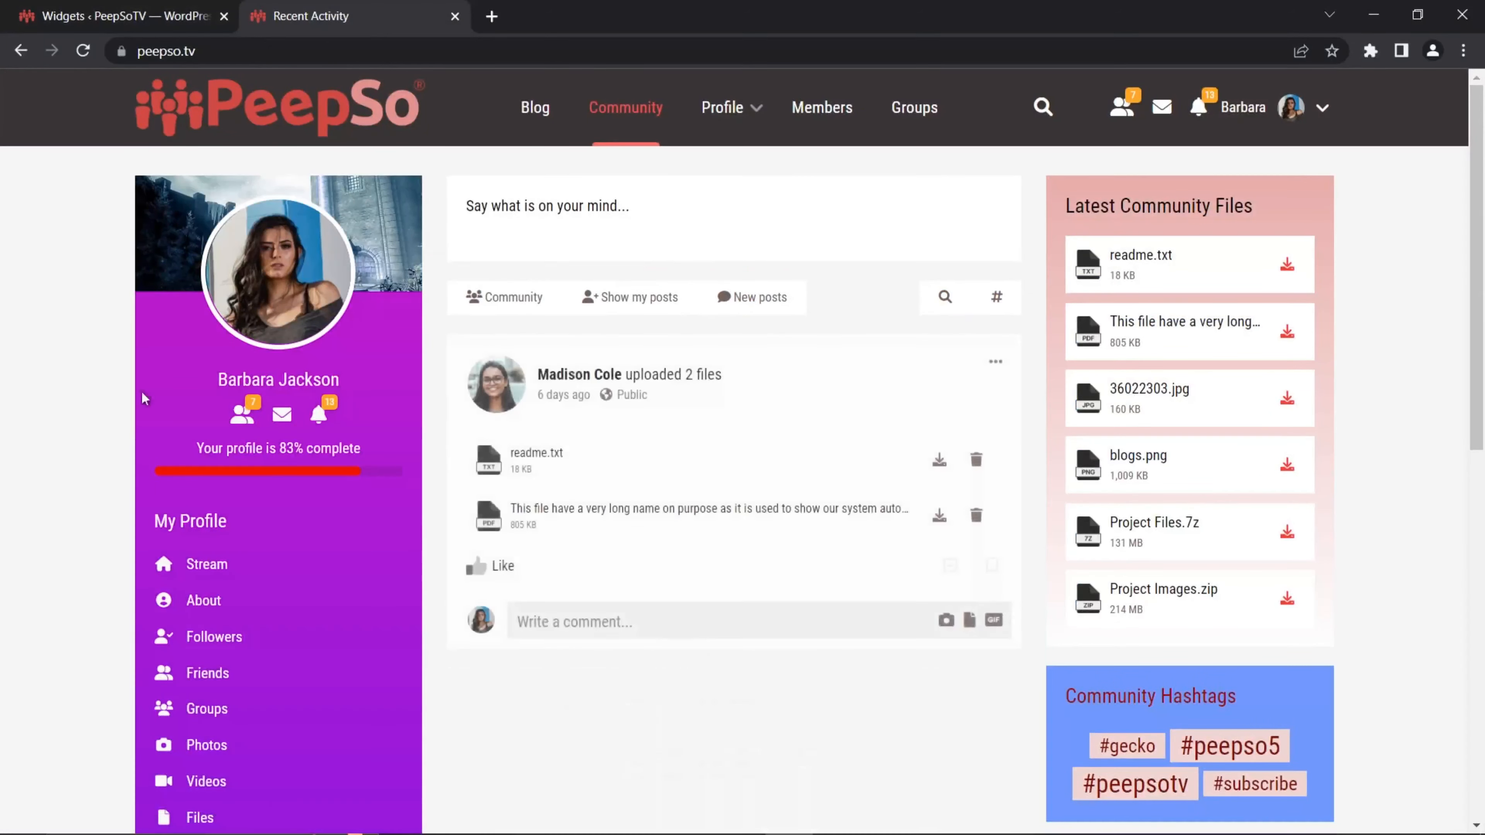
pyautogui.scroll(-5, 318, 513)
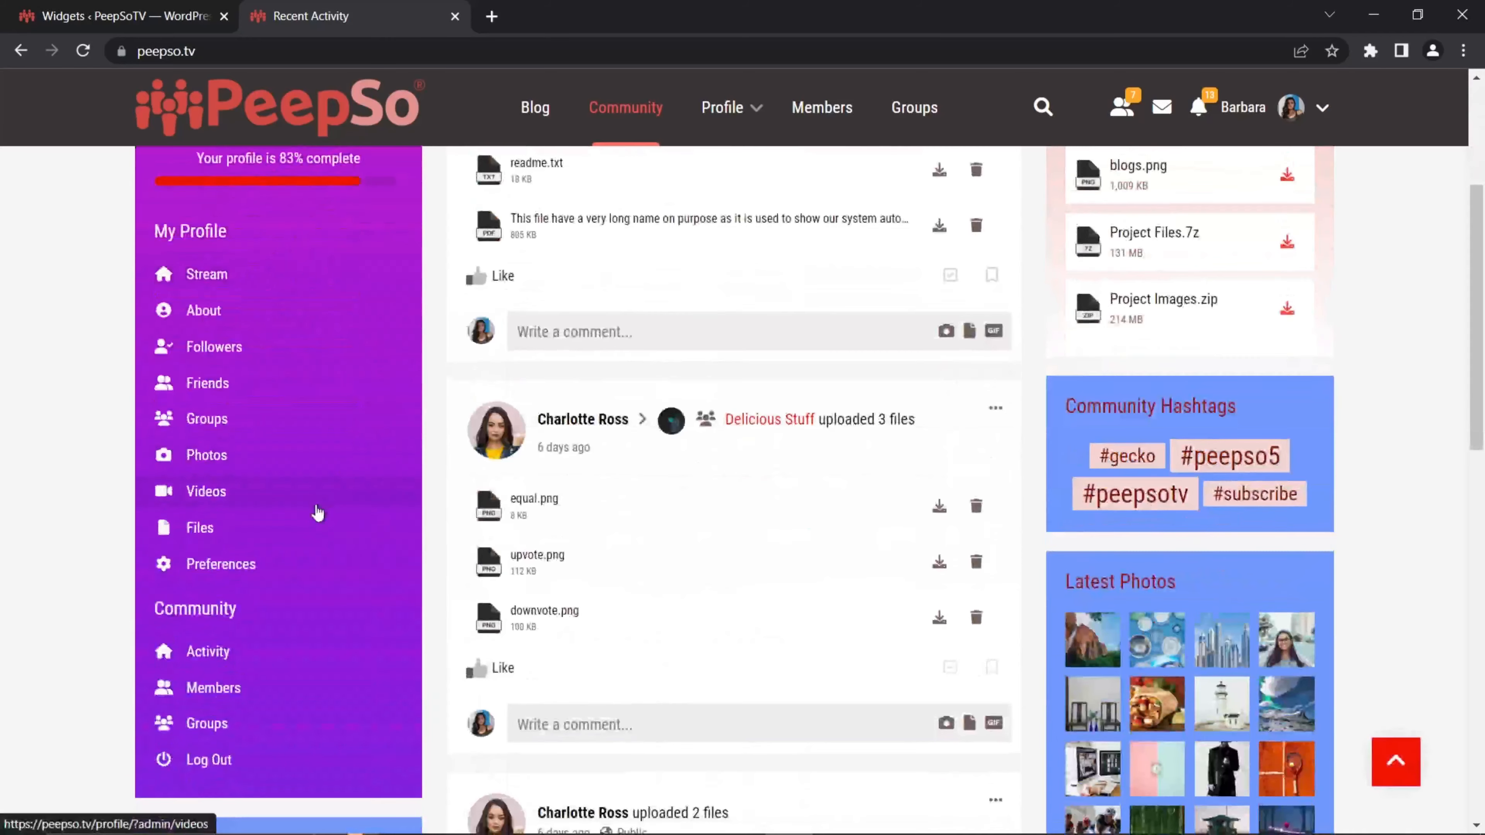
pyautogui.scroll(-5, 320, 539)
pyautogui.scroll(10, 357, 485)
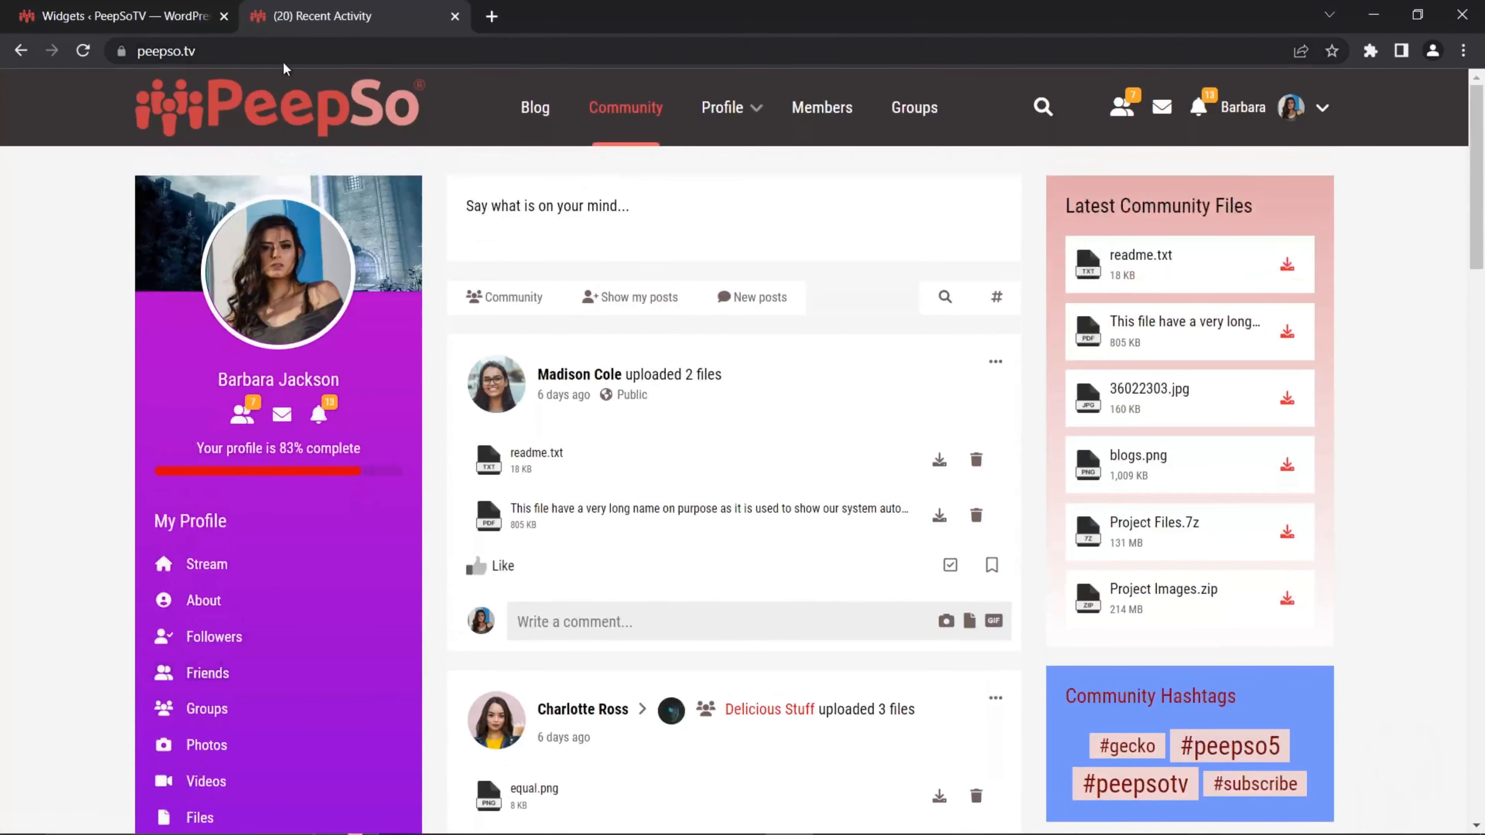
pyautogui.click(122, 16)
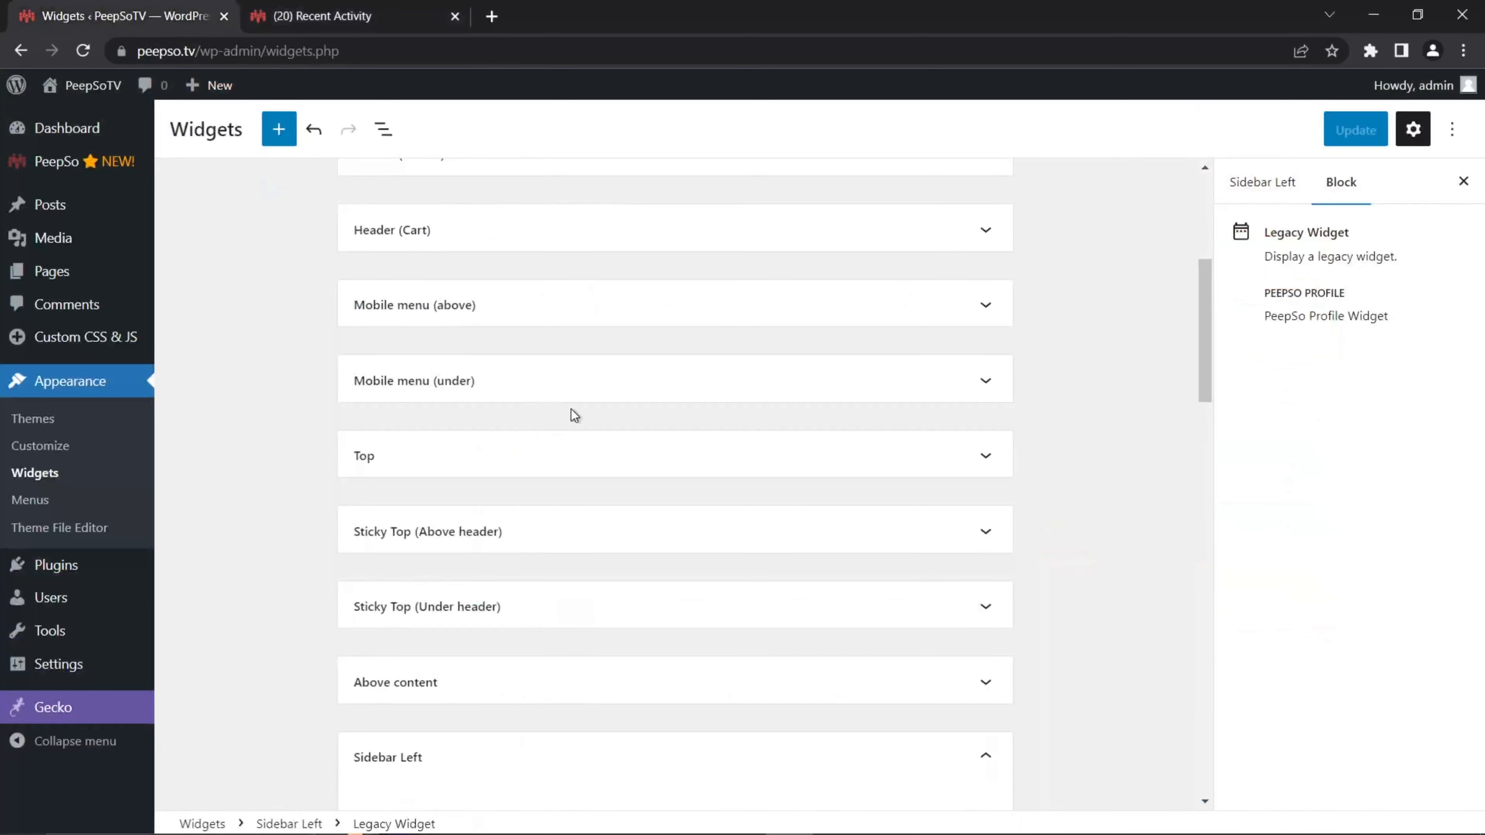
# Step: Switch the PeepSo Profile widget style to Default and save the widgets
pyautogui.scroll(-10, 571, 409)
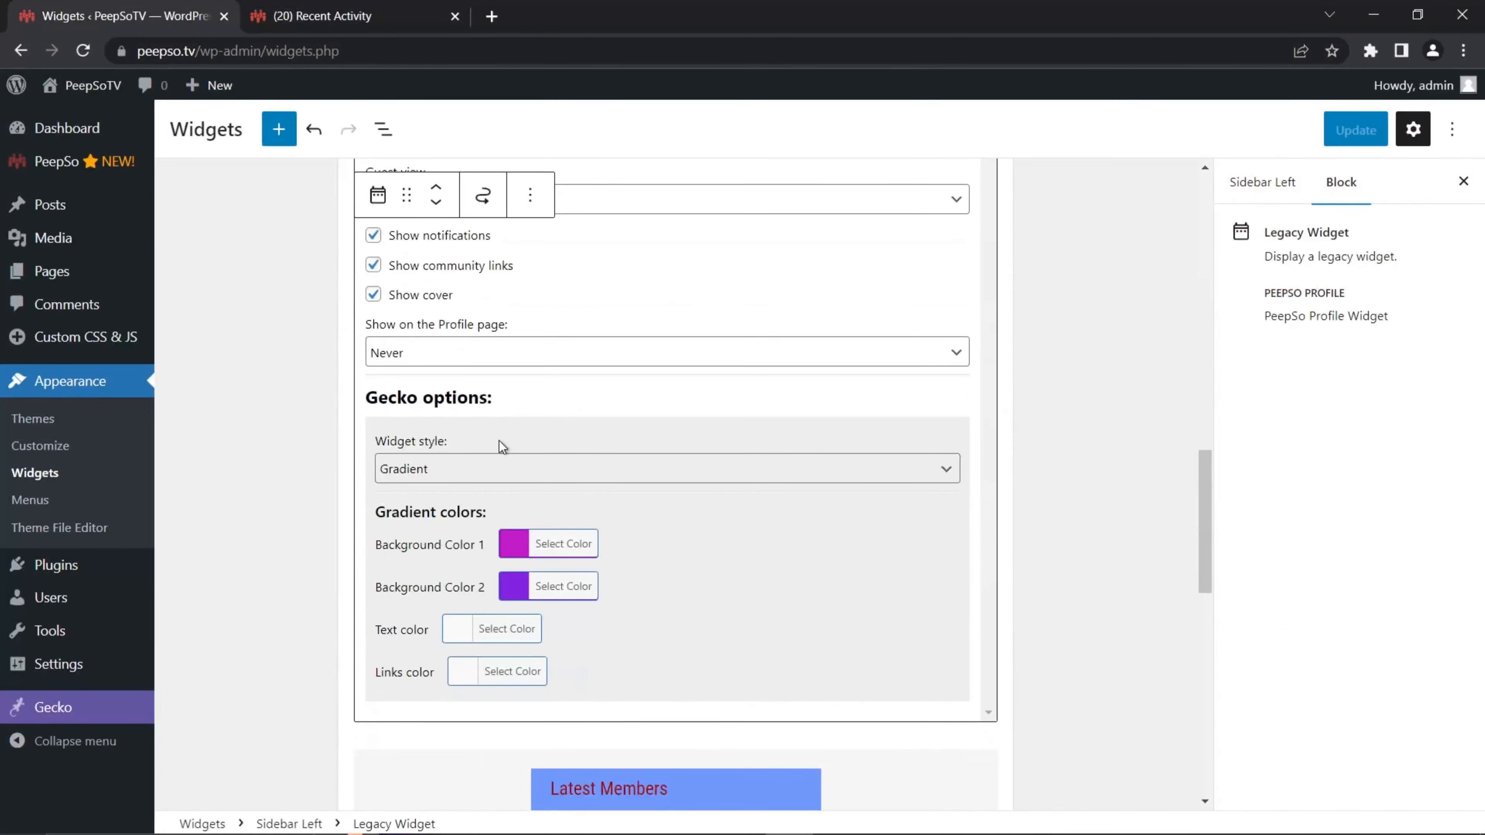
pyautogui.click(466, 469)
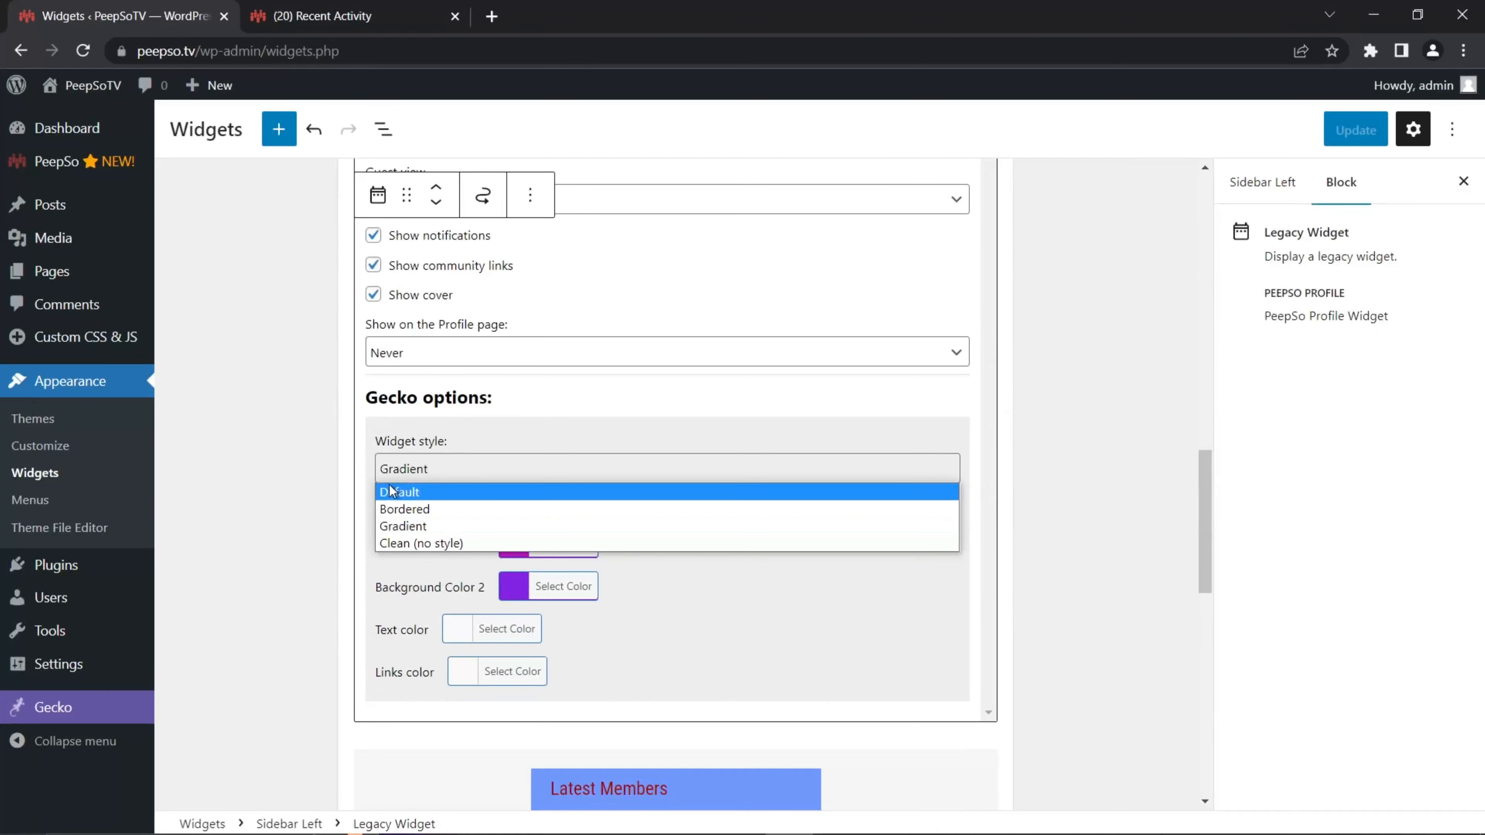
pyautogui.click(401, 494)
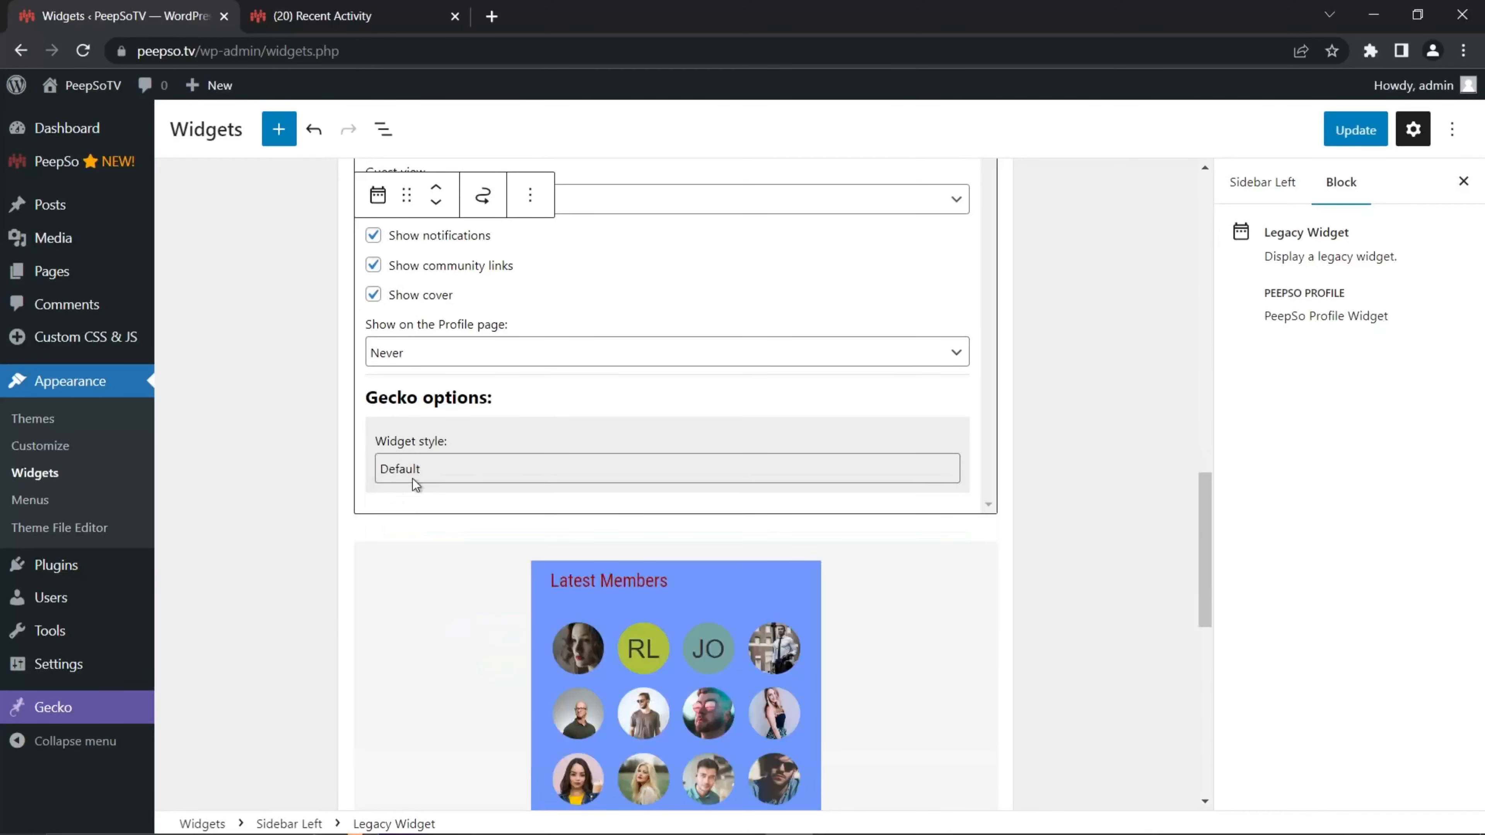
pyautogui.click(1356, 131)
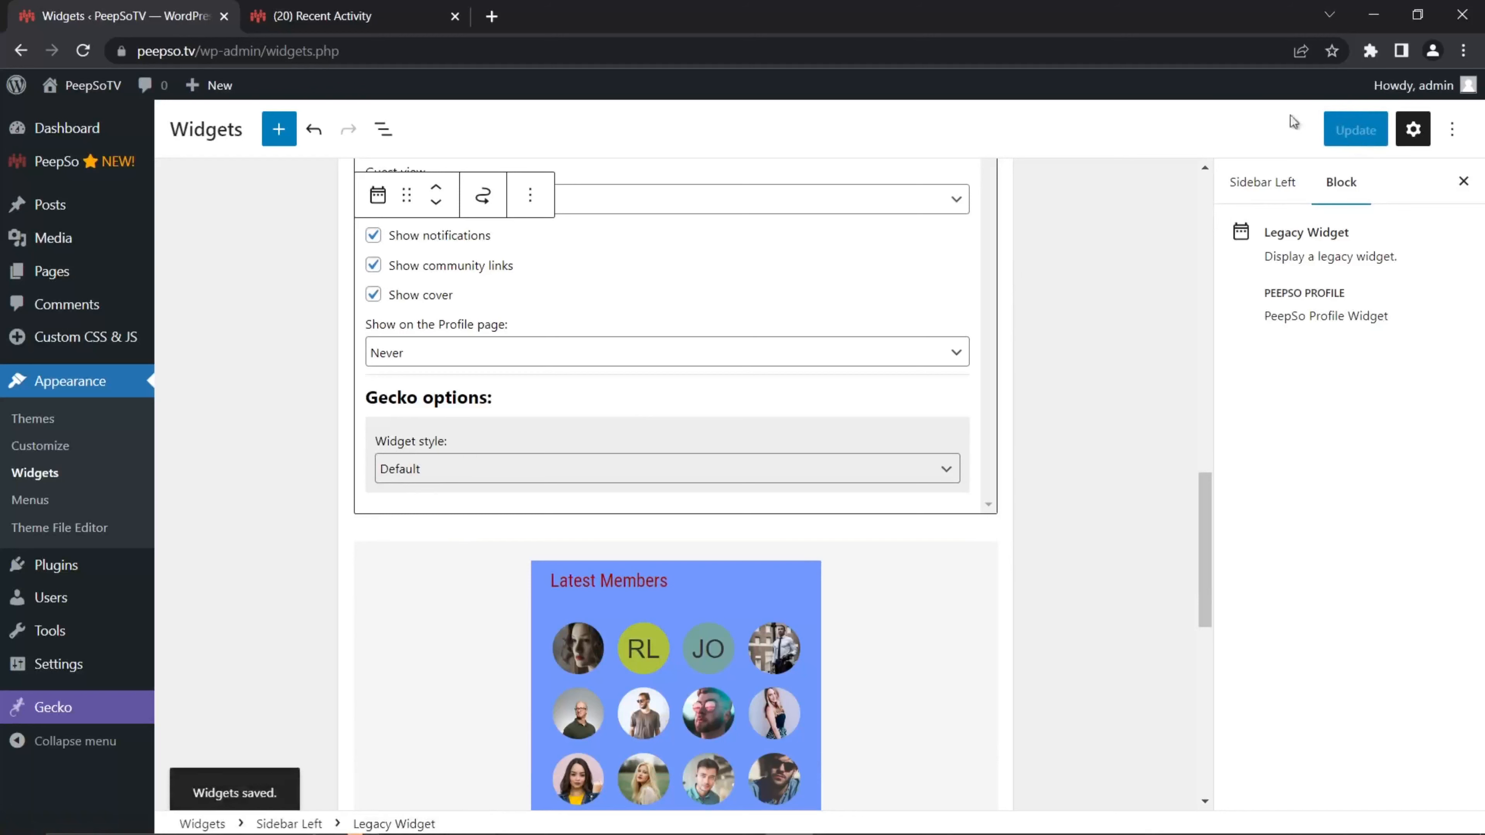
# Step: Reload the community page to check the blue profile sidebar, then reopen Gecko Customizer
pyautogui.click(347, 17)
pyautogui.click(83, 51)
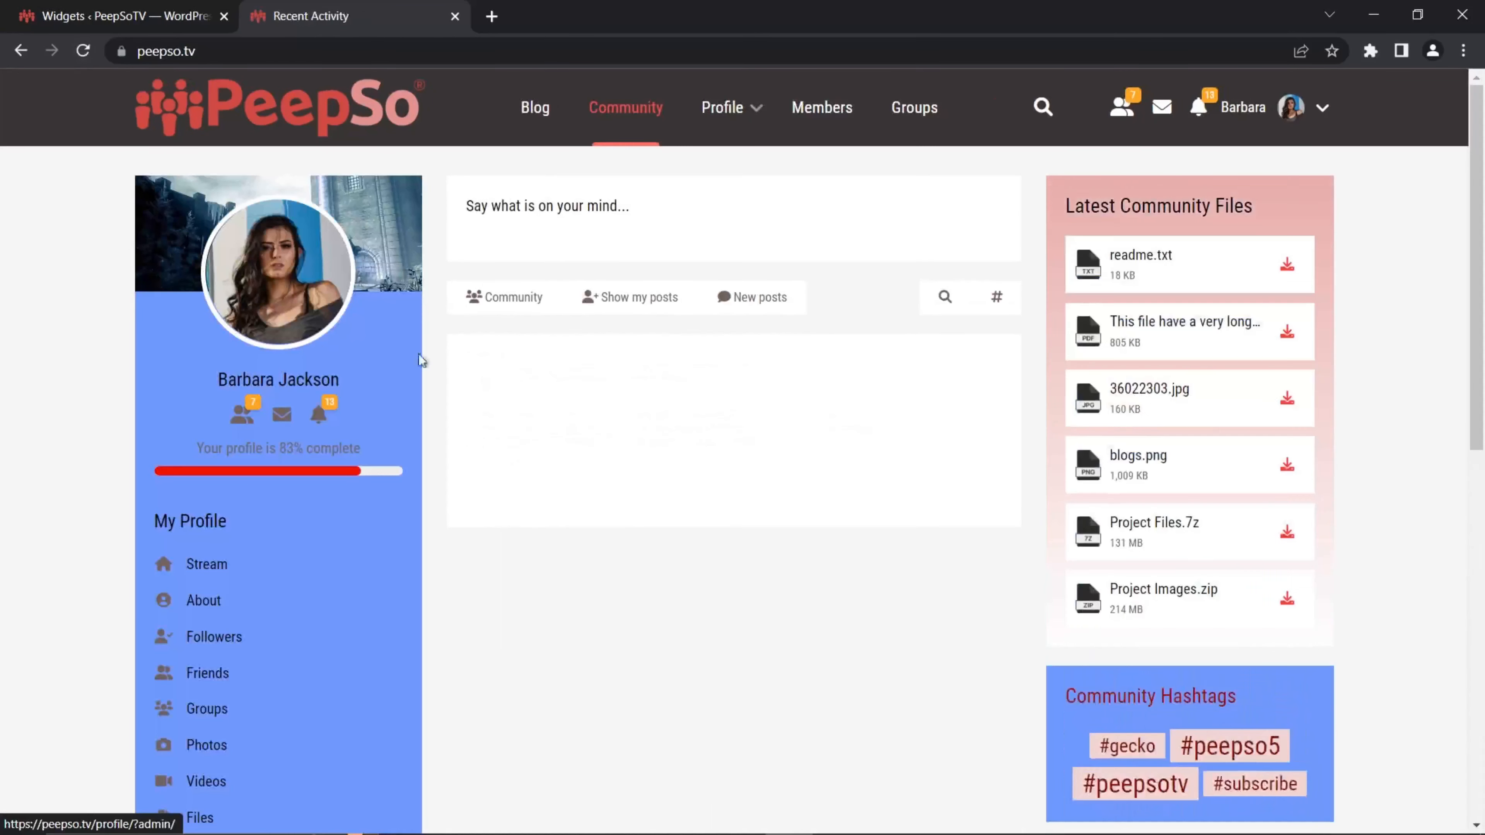
pyautogui.click(120, 15)
pyautogui.moveTo(64, 708)
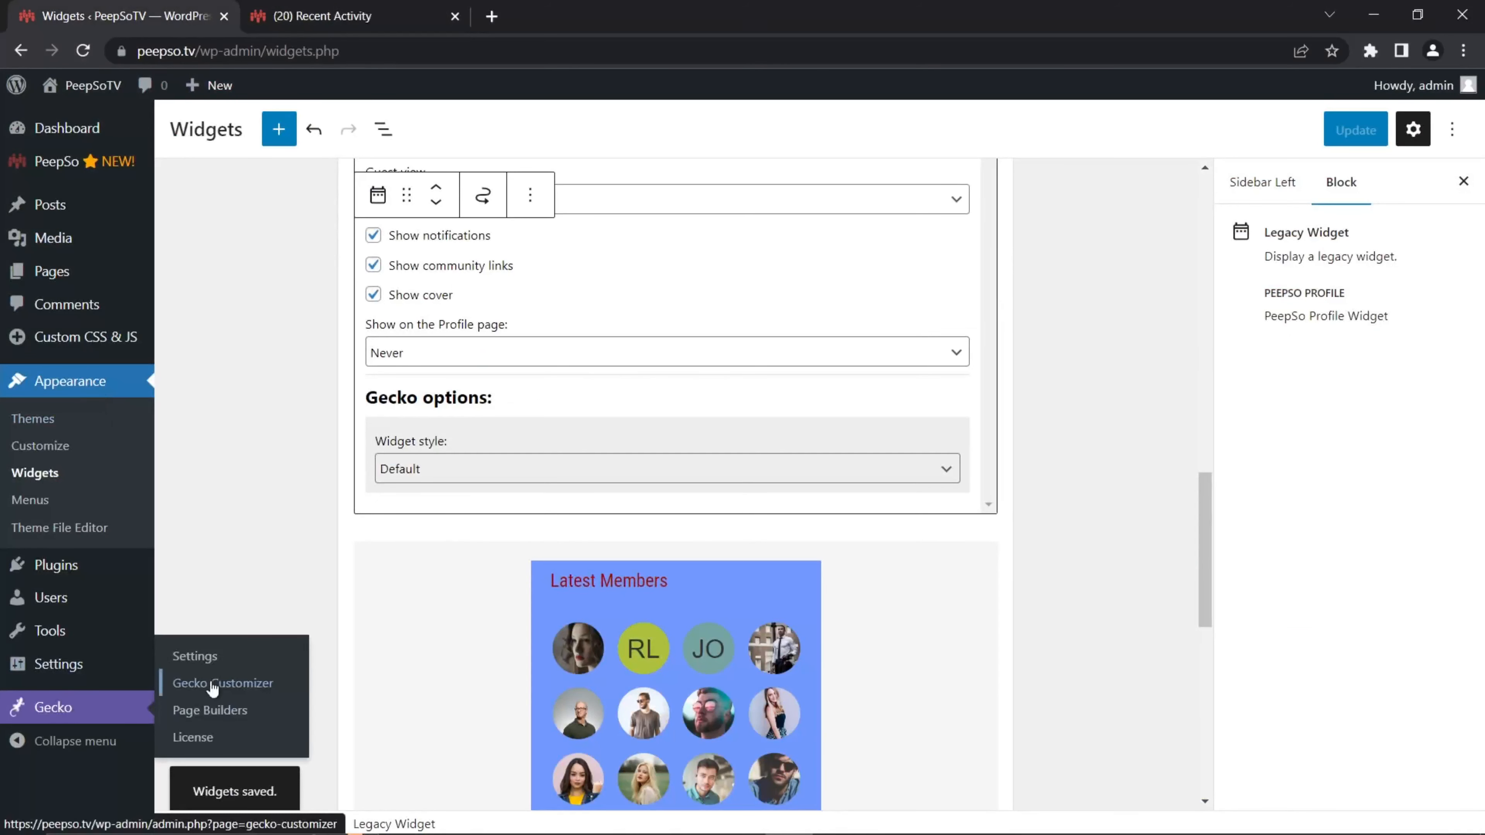
pyautogui.click(246, 684)
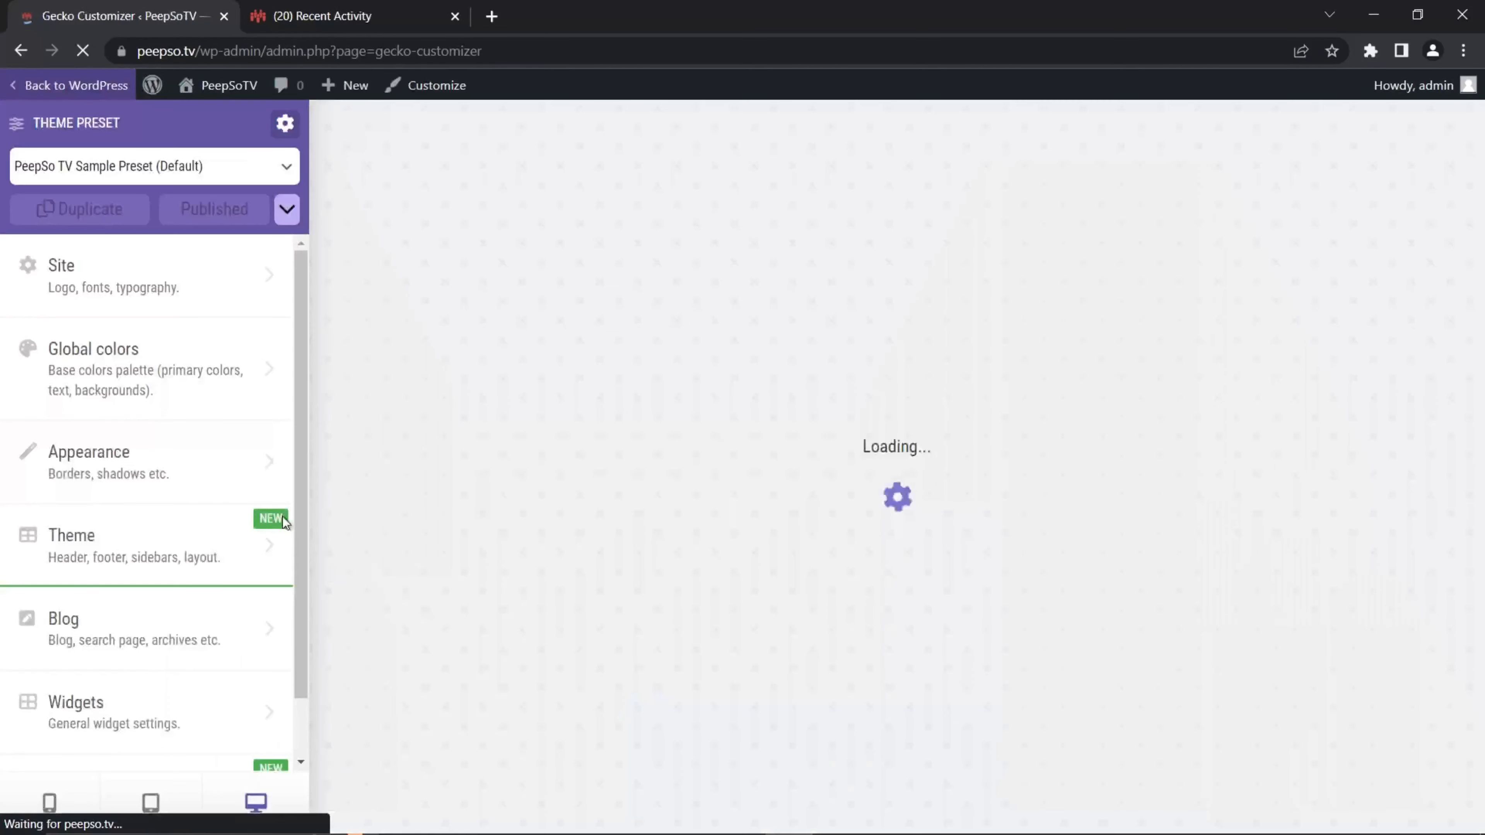
# Step: Set the Default widgets background colour to pure white #FFFFFF at full opacity
pyautogui.click(138, 715)
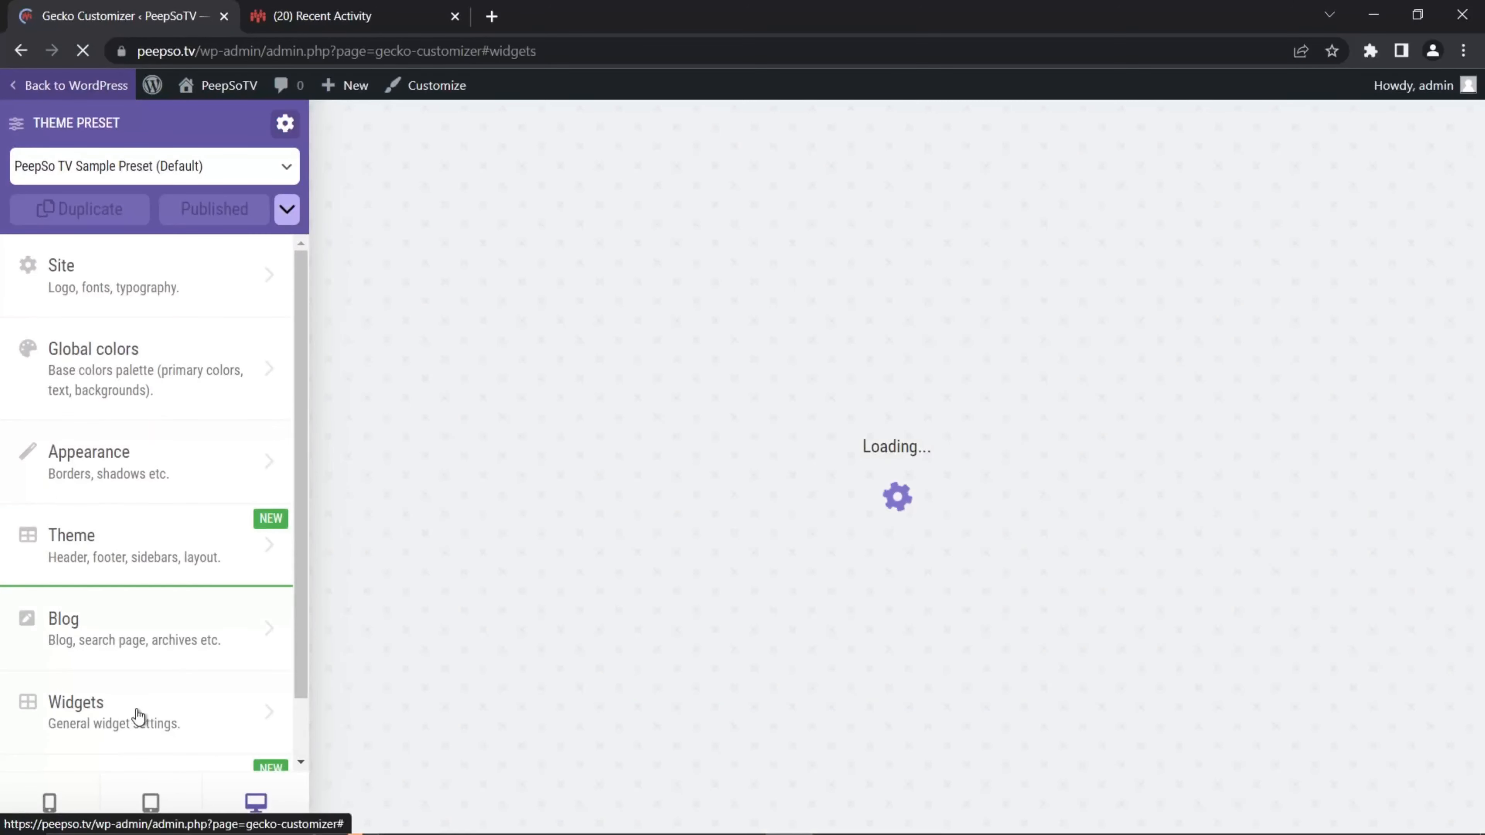
pyautogui.scroll(-3, 147, 664)
pyautogui.scroll(3, 144, 652)
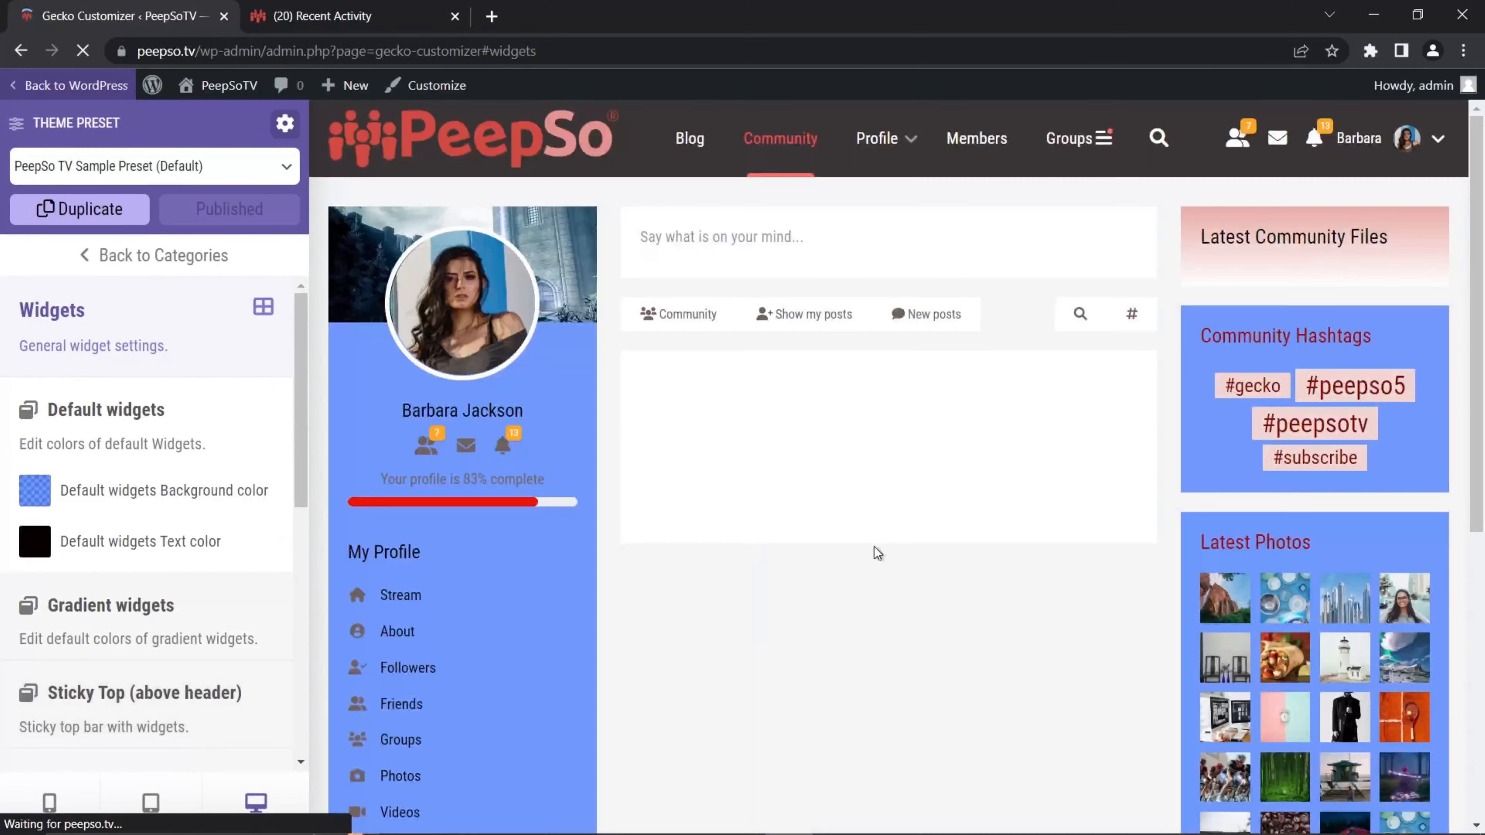
pyautogui.click(34, 490)
pyautogui.moveTo(203, 555); pyautogui.dragTo(68, 523)
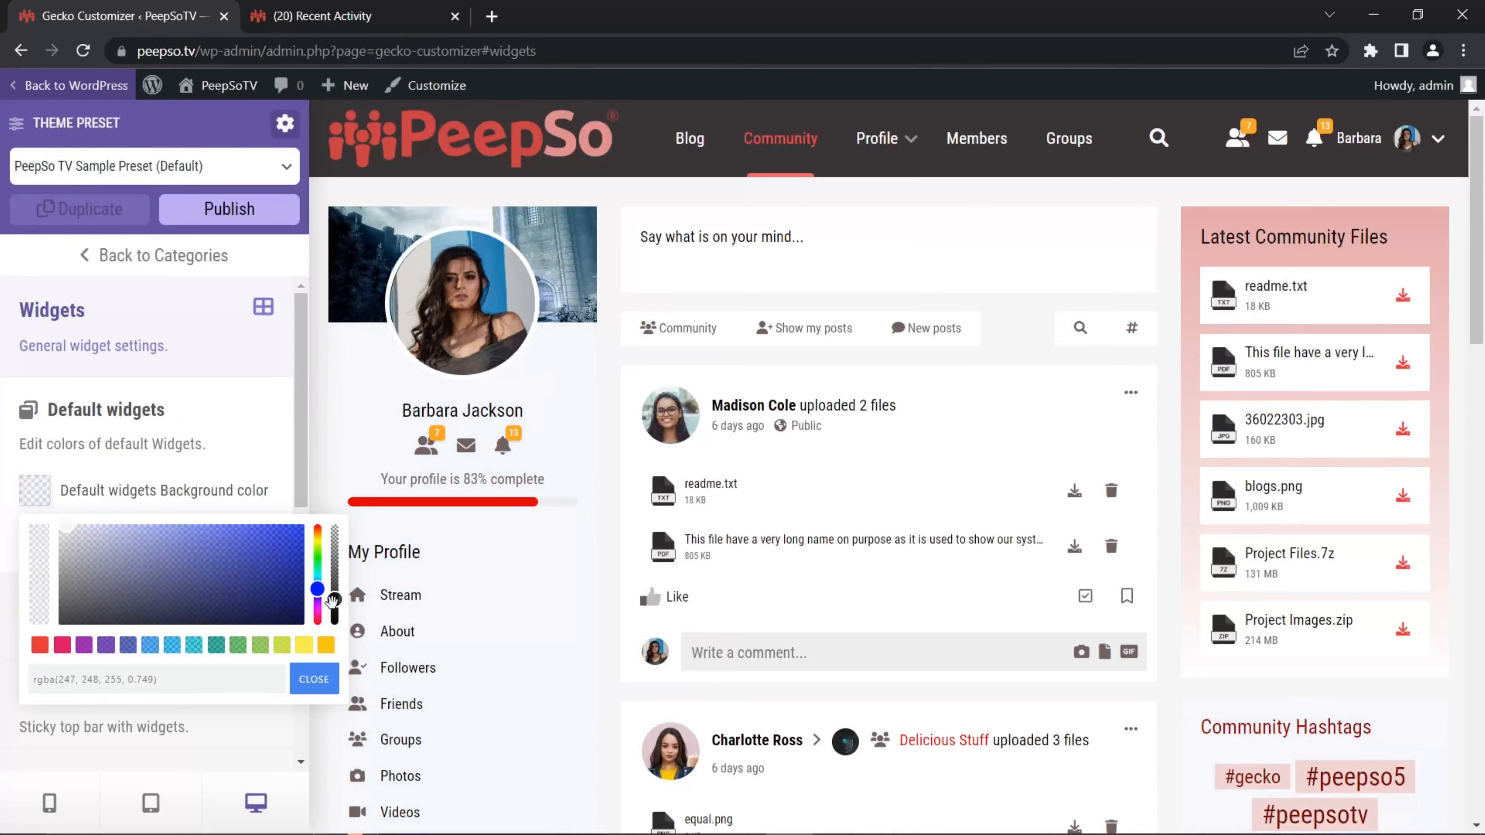
pyautogui.moveTo(333, 599); pyautogui.dragTo(347, 632)
pyautogui.moveTo(62, 532); pyautogui.dragTo(54, 530)
pyautogui.moveTo(54, 530); pyautogui.dragTo(48, 516)
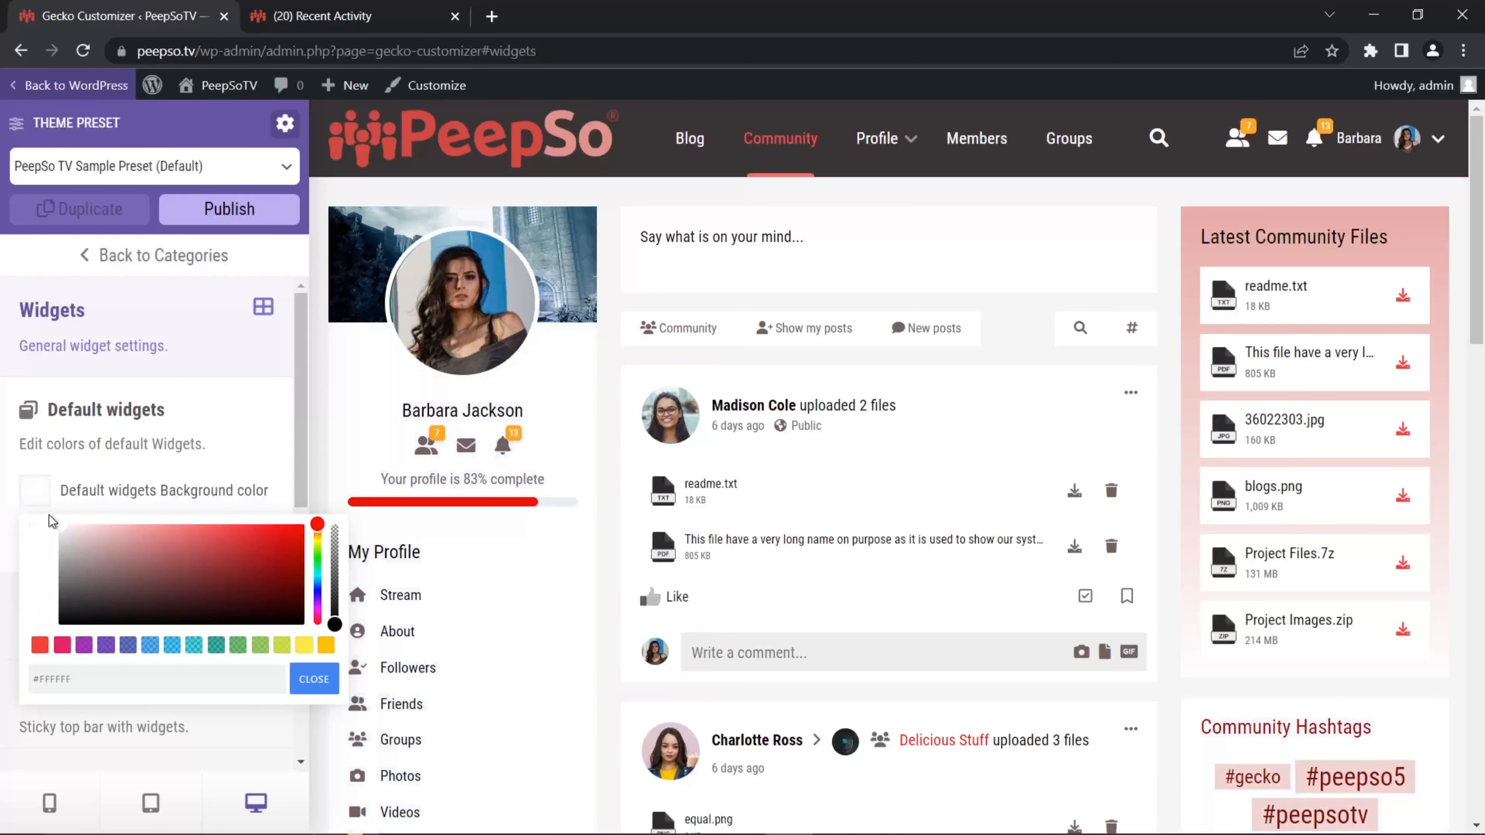
pyautogui.click(314, 680)
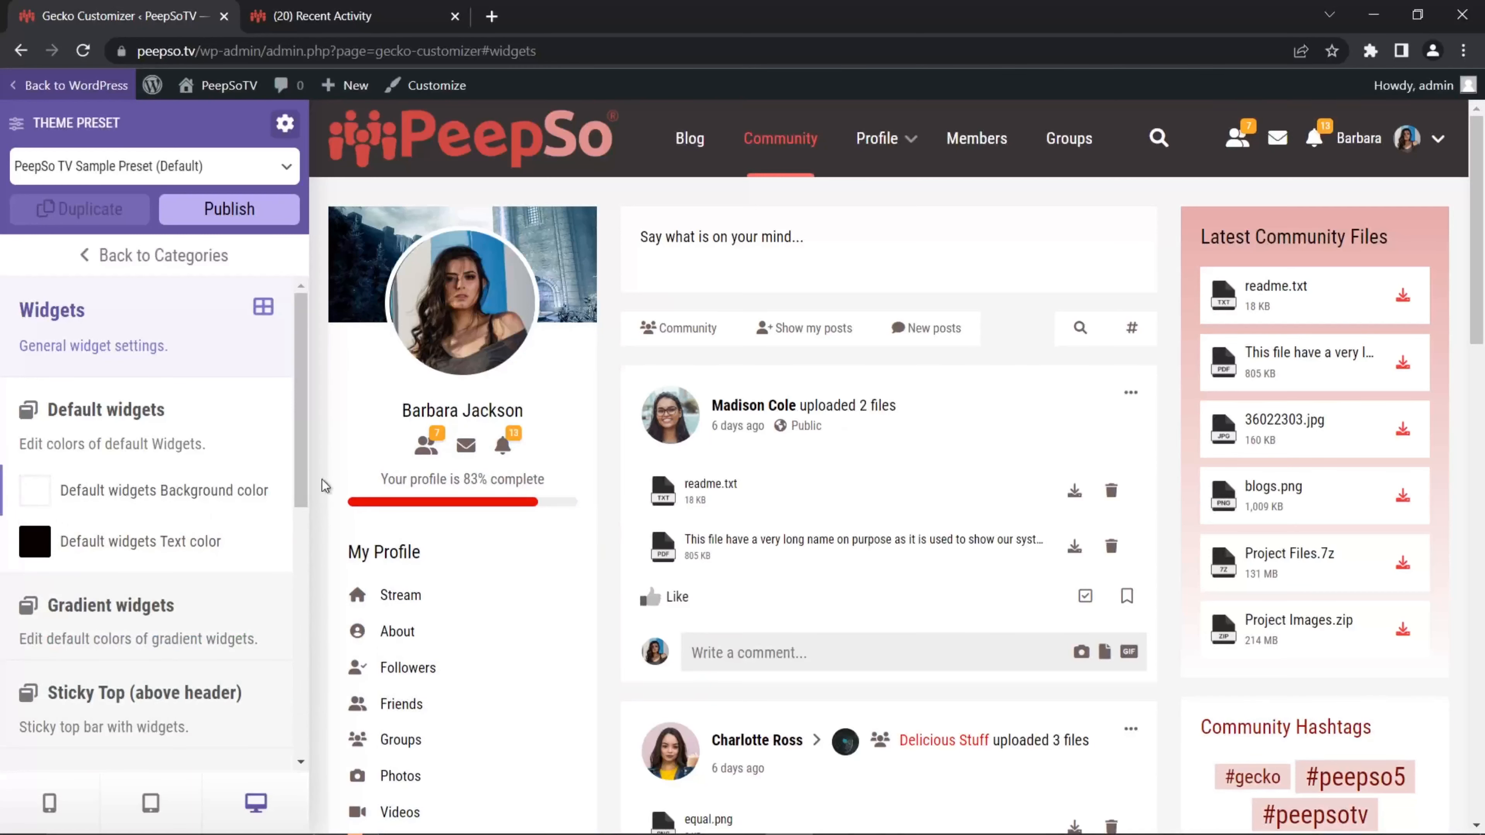
pyautogui.scroll(-2, 717, 518)
pyautogui.scroll(-10, 643, 539)
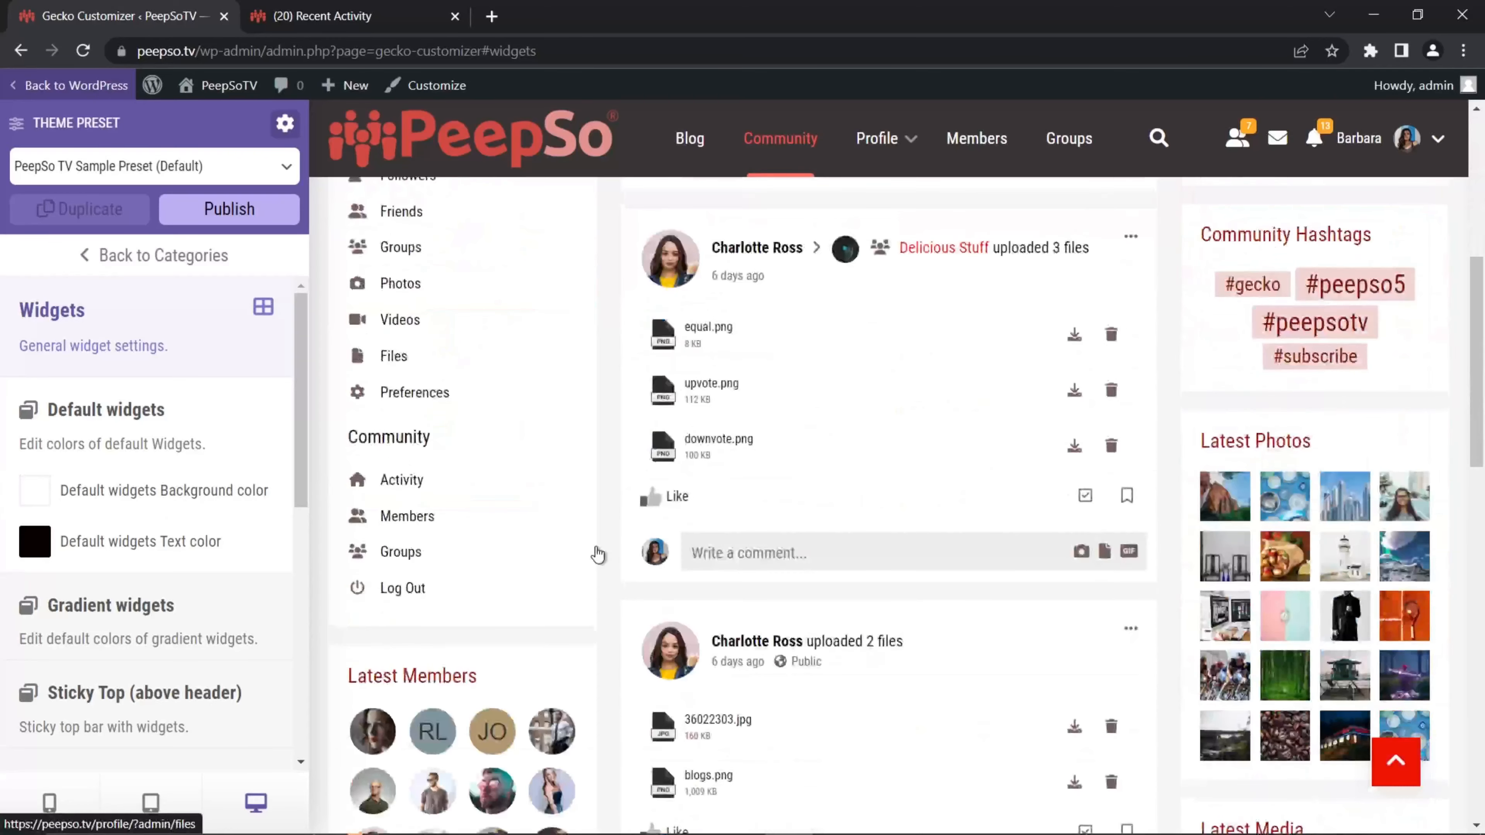
pyautogui.scroll(8, 588, 566)
pyautogui.scroll(5, 588, 566)
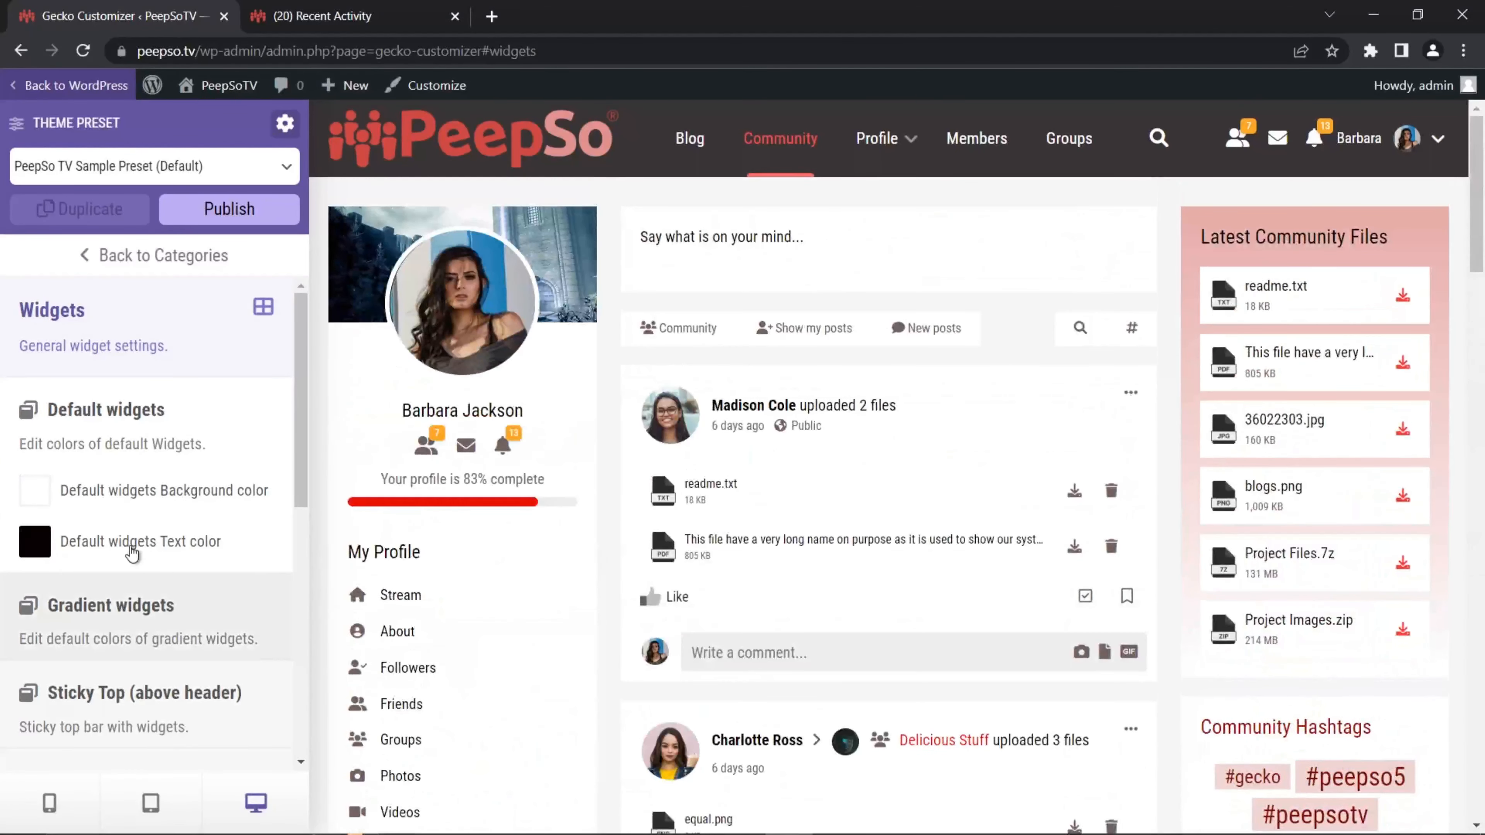